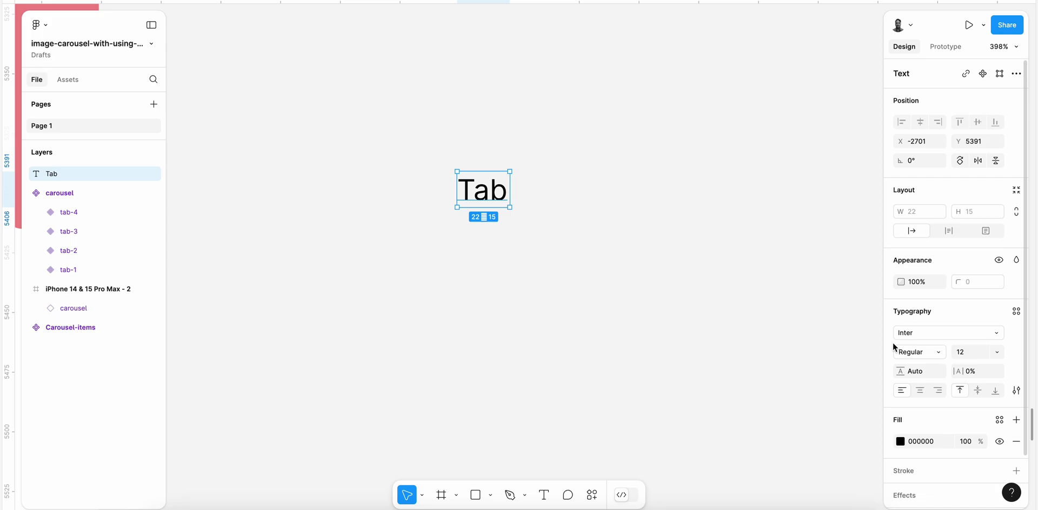
Wrap the Tab text in an auto layout frame with gap 0, horizontal padding 20 and vertical padding 8
key("shift+a")
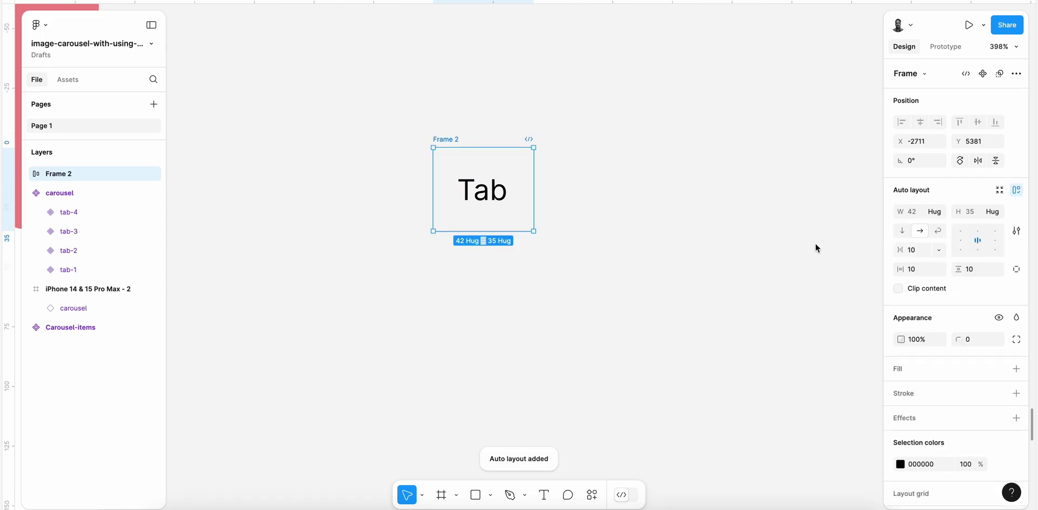
left_click(920, 251)
key("Tab")
type("2")
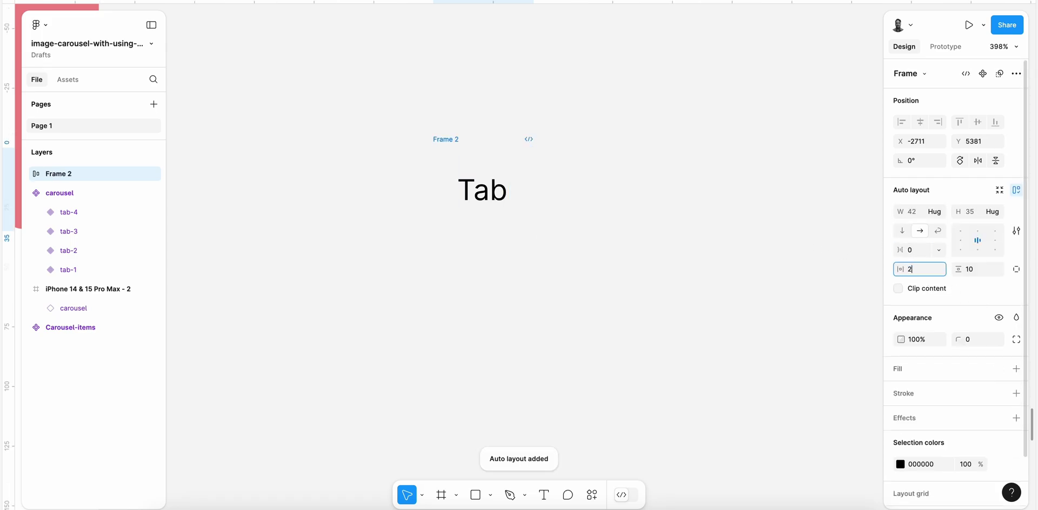
type("0")
key("Tab")
type("8")
key("Return")
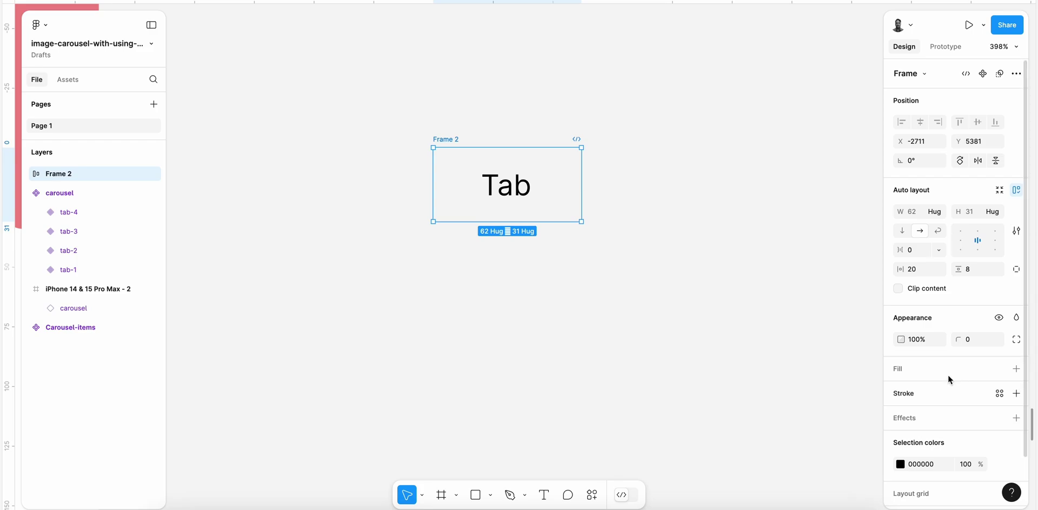
Give the Tab frame a corner radius of 4 and add a black 1 px inside stroke
type("4")
key("Return")
left_click(1016, 394)
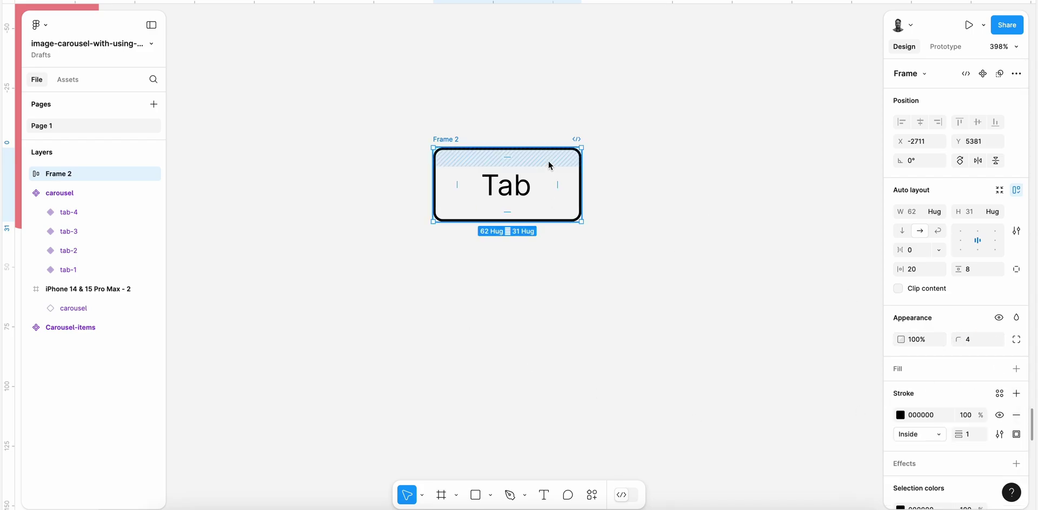
Rename the Tab frame as default
left_click(439, 128)
left_click(442, 137)
double_click(443, 136)
type("default")
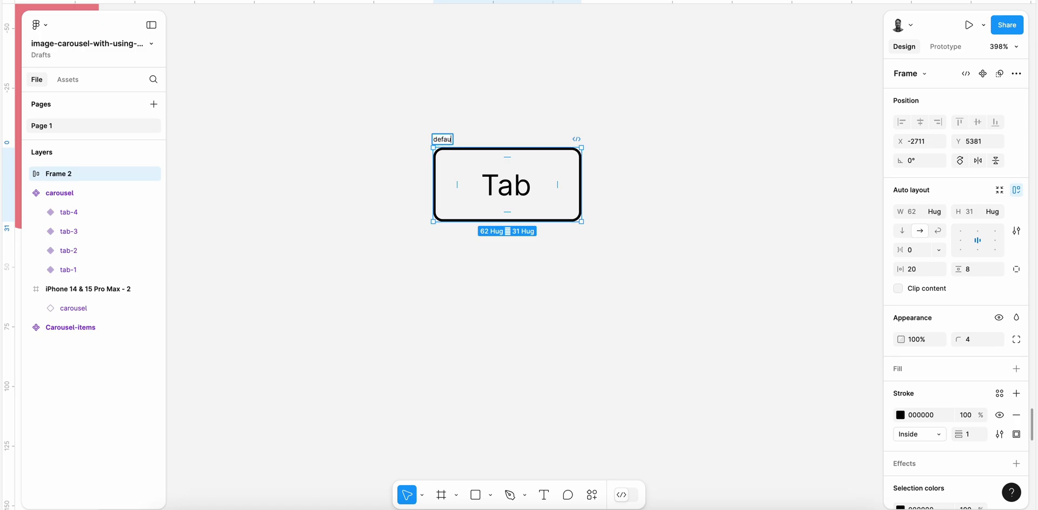
key("Return")
Duplicate the default frame to its right and name the copy active
left_click_drag(446, 142, 633, 138)
scroll(634, 137, "up", 2)
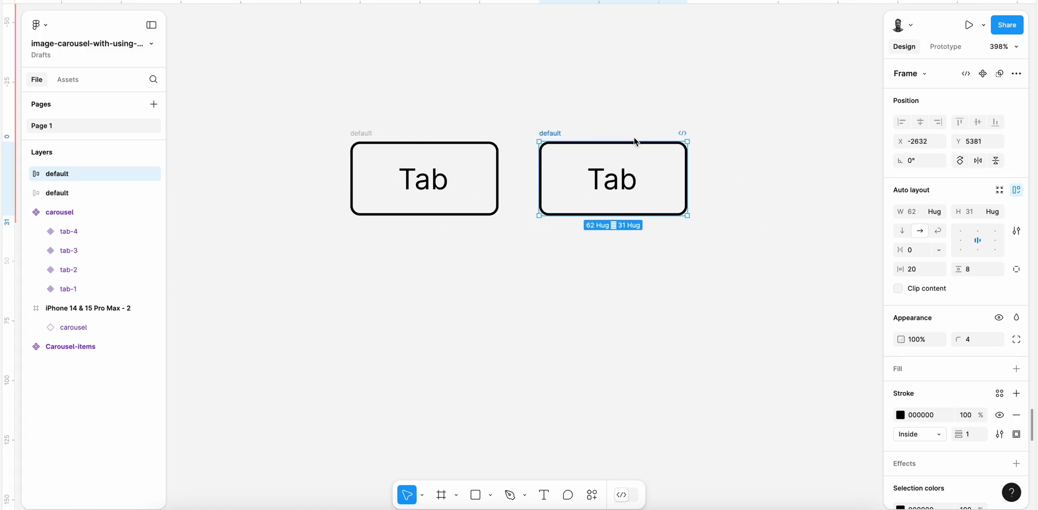
type("active")
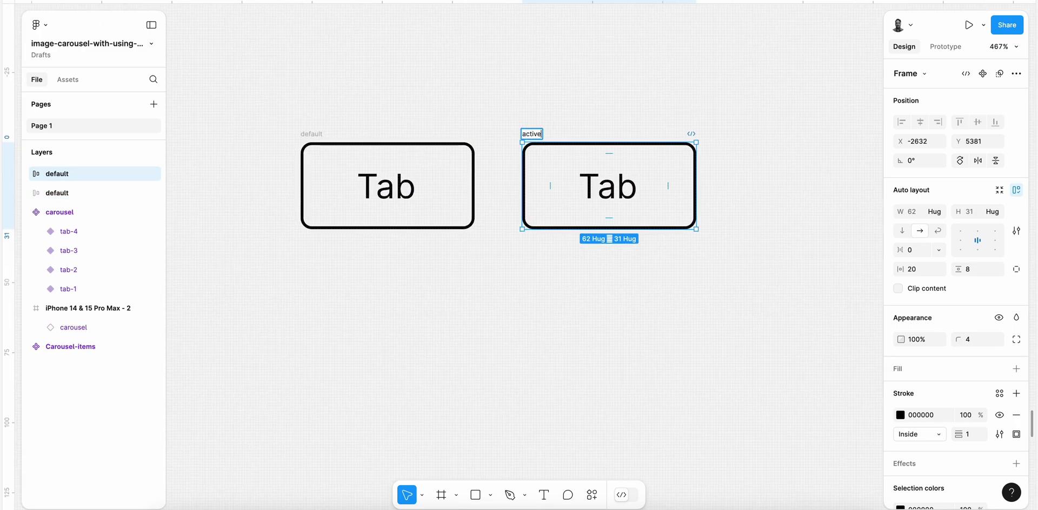
key("Return")
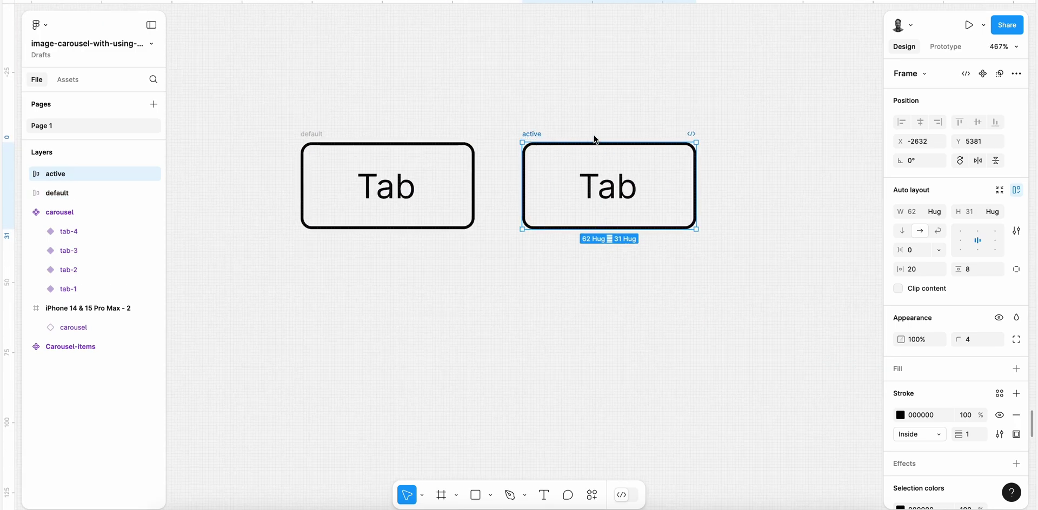
Fill the active frame with the Red library color and remove its stroke
left_click(1016, 370)
left_click(1016, 391)
left_click(999, 369)
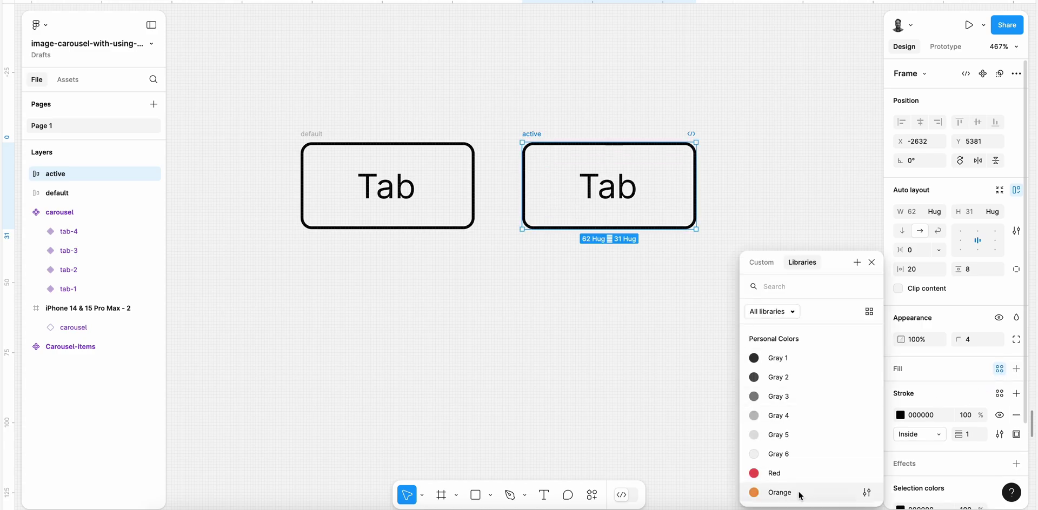
left_click(795, 474)
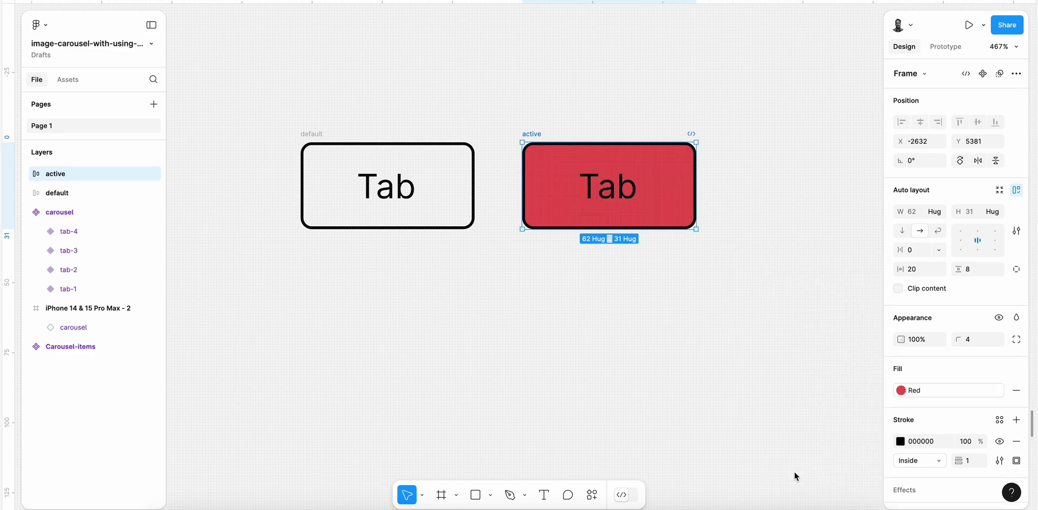
left_click(1017, 442)
Change the text color inside the active frame to white (FFFFFF)
key("Return")
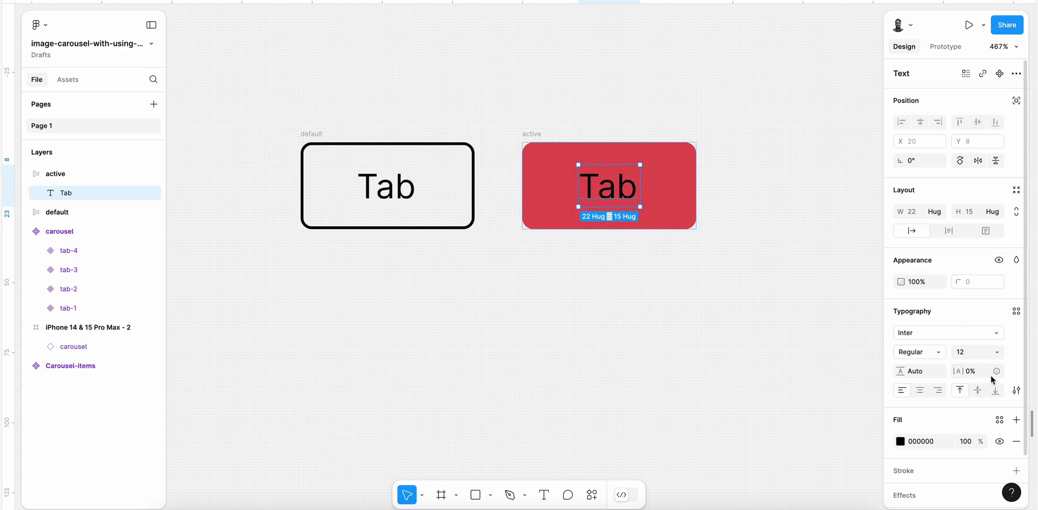
left_click(900, 442)
left_click_drag(759, 238, 740, 214)
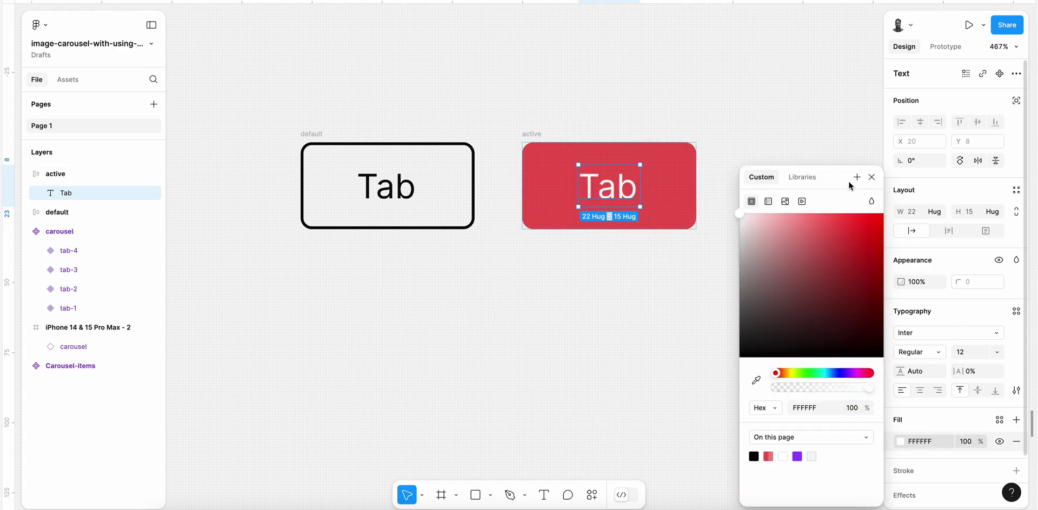
left_click(572, 102)
Combine the default and active frames into a component set
scroll(572, 103, "down", 2)
left_click(539, 129)
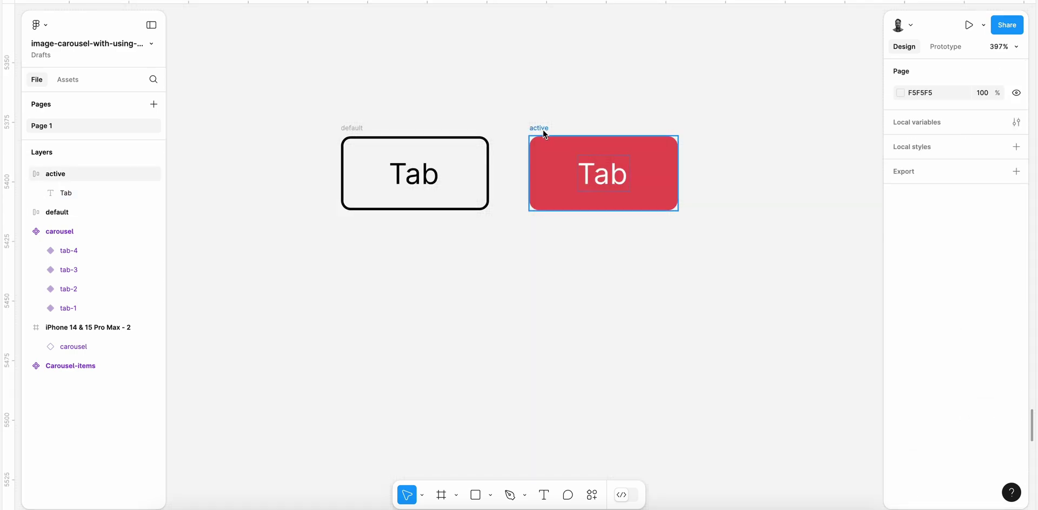
left_click(349, 126)
left_click(539, 128, "shift")
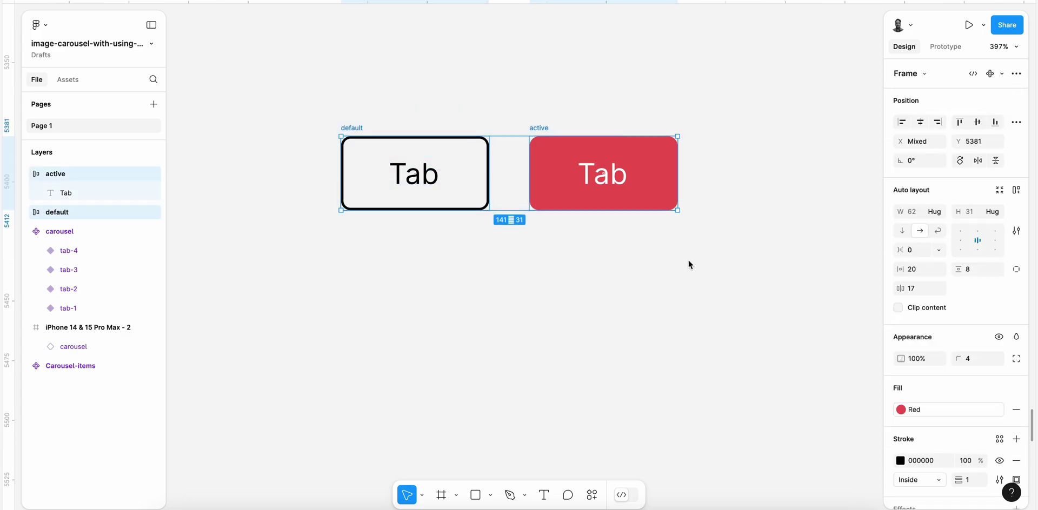
left_click(1016, 73)
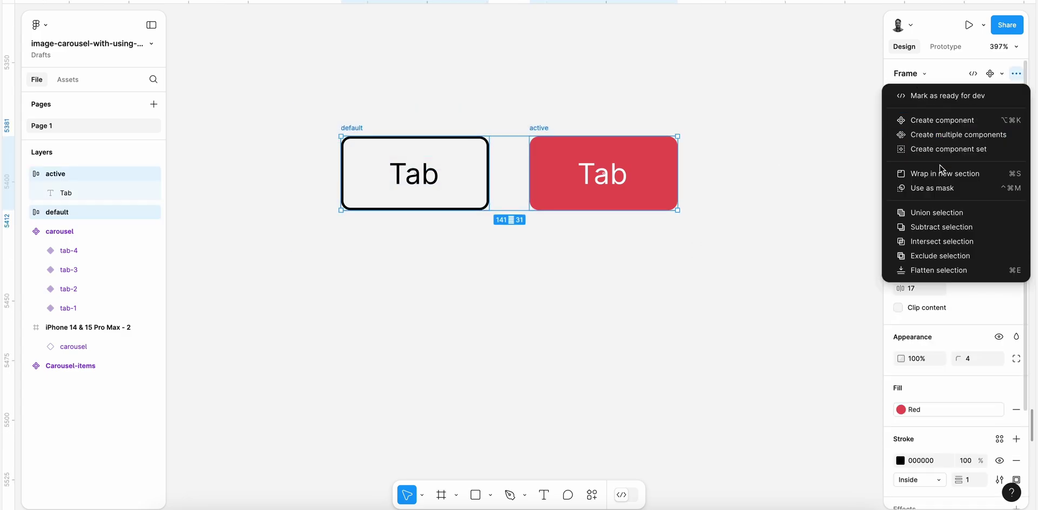
left_click(952, 147)
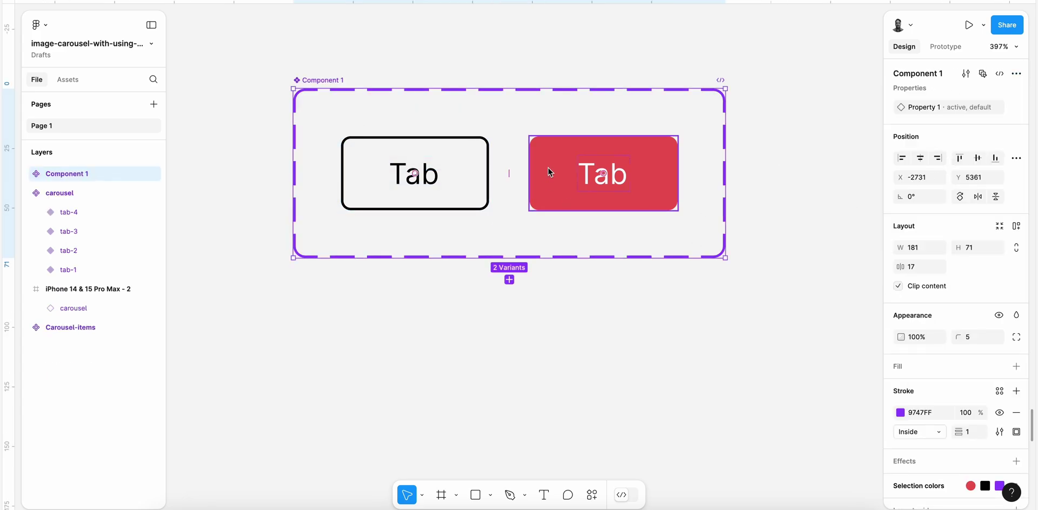
Rename the component set as tab and its variant property as state
double_click(321, 81)
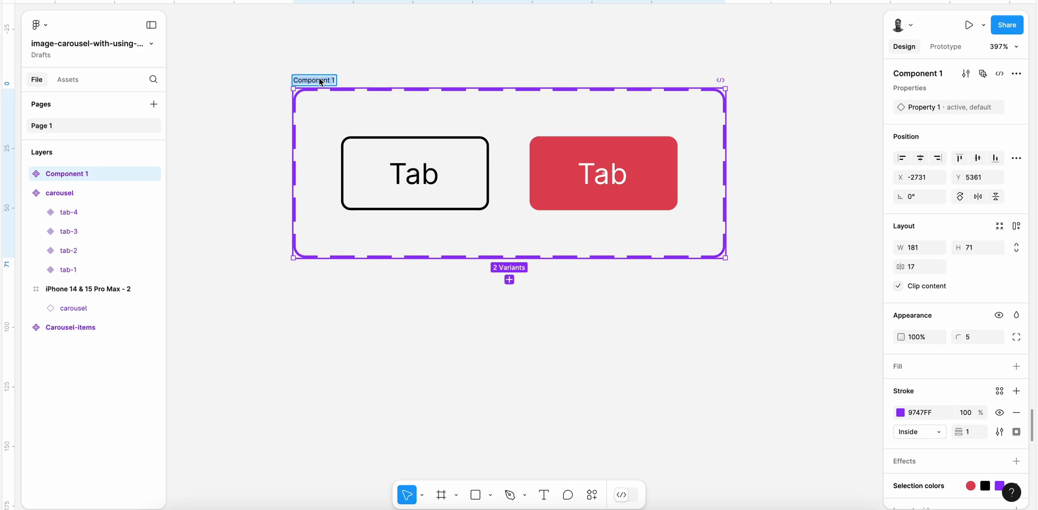
type("tab")
key("Return")
left_click(351, 145)
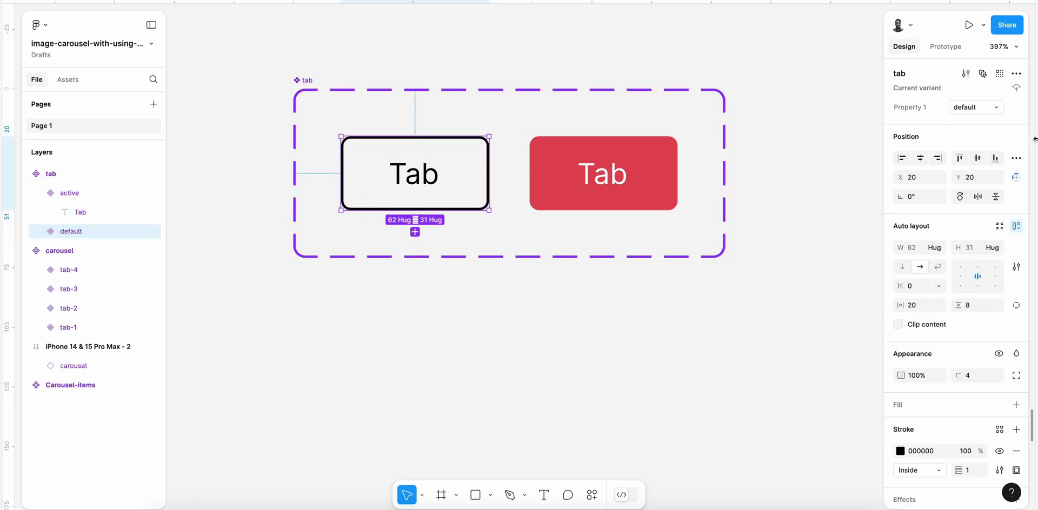
left_click(655, 157)
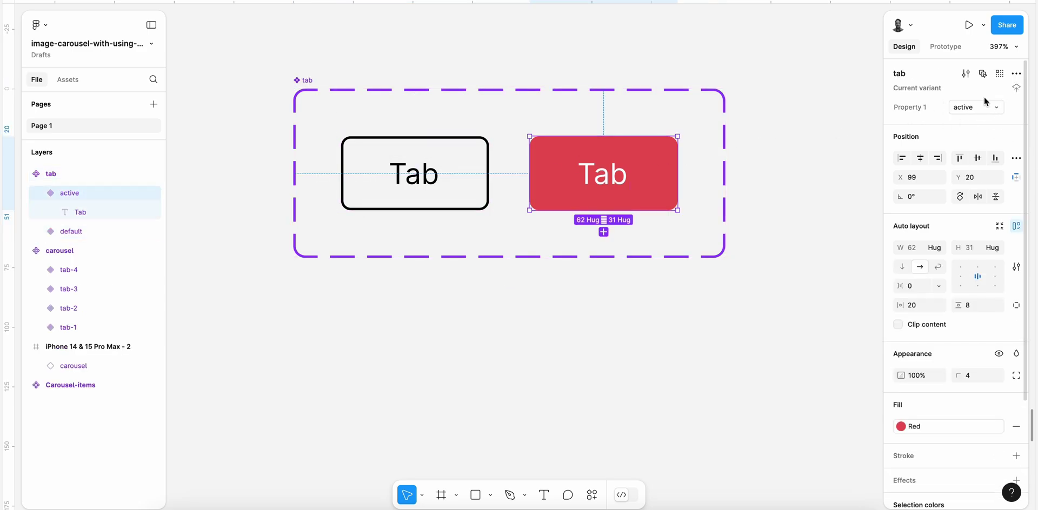
double_click(918, 109)
type("s")
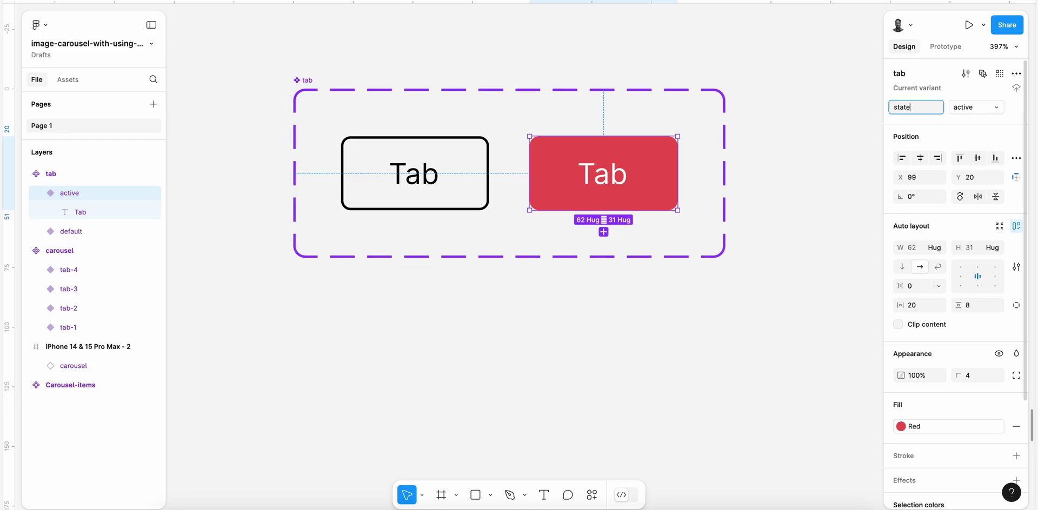
type("tate")
key("Return")
Place an instance of the active tab variant below the tab component set
scroll(514, 54, "down", 5)
left_click(569, 37)
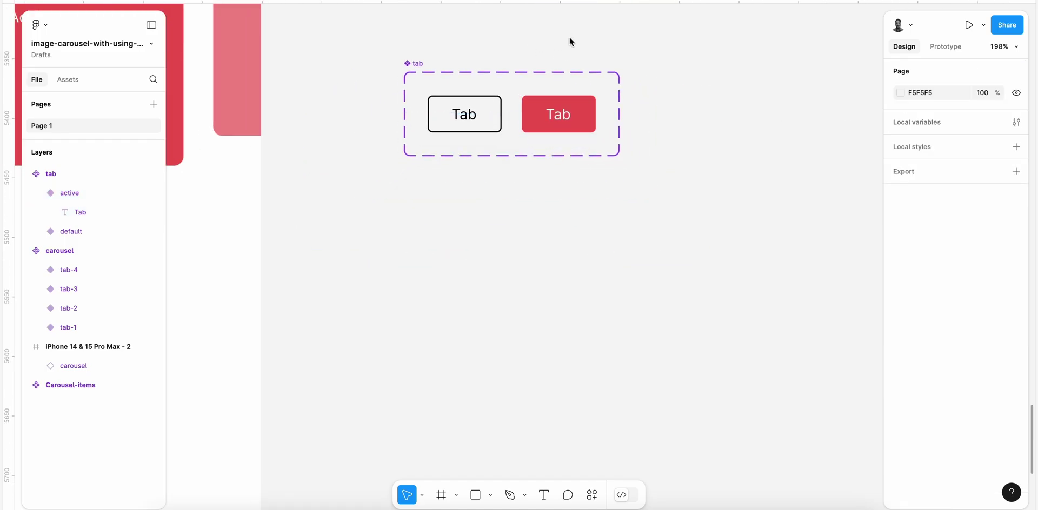
scroll(464, 63, "down", 1)
left_click(529, 111)
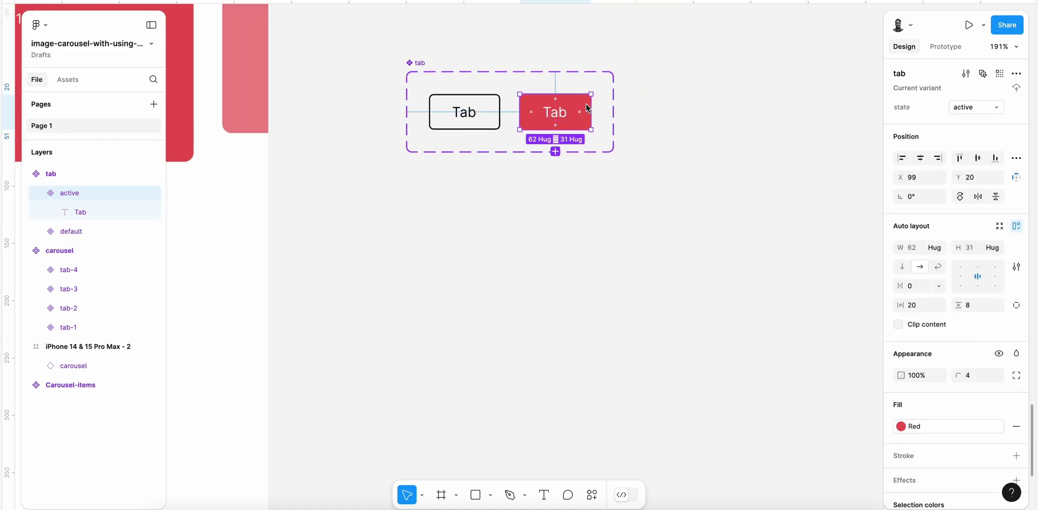
left_click_drag(586, 107, 501, 223)
scroll(500, 220, "up", 3)
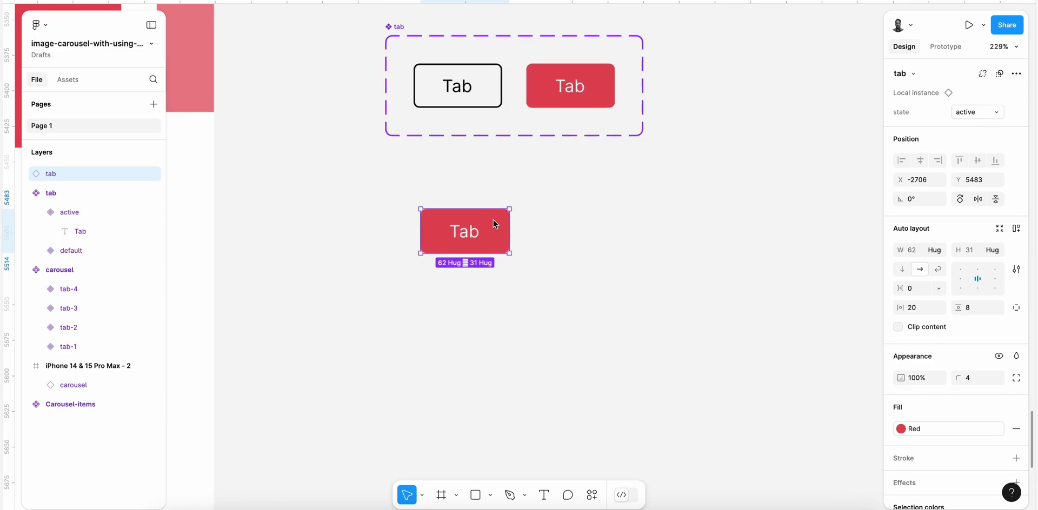
Build a row of three default-state copies of the tab instance to the right of the active one
scroll(568, 223, "up", 2)
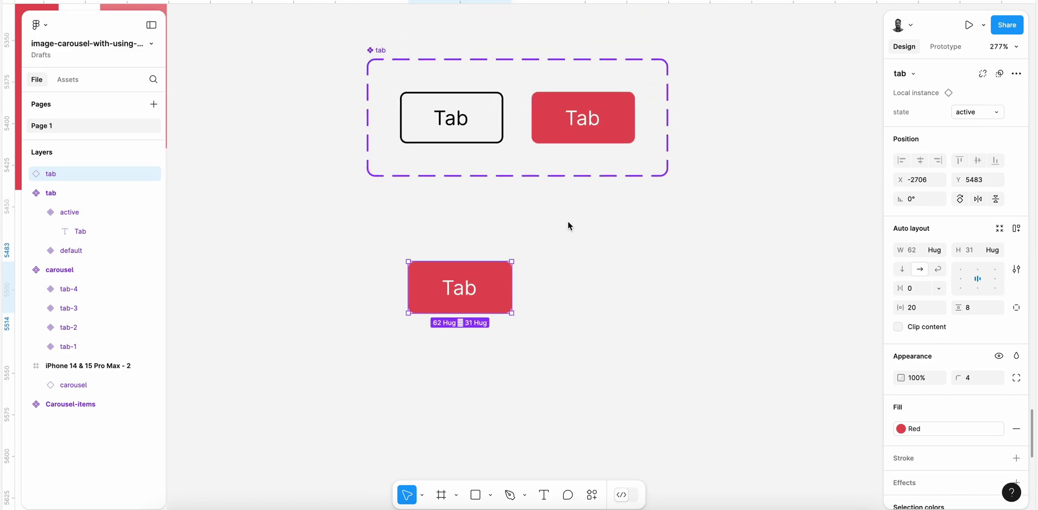
scroll(567, 224, "down", 3)
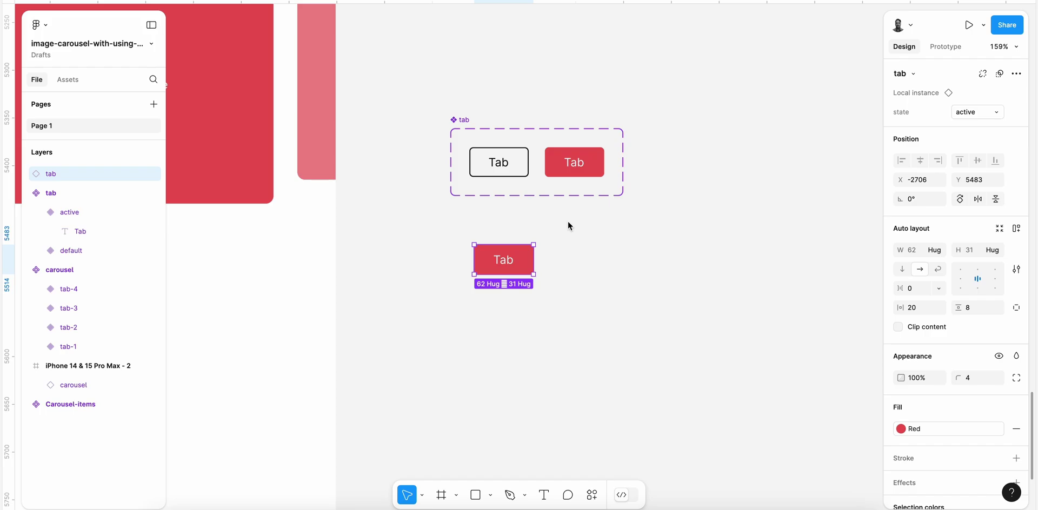
scroll(567, 225, "down", 2)
scroll(567, 226, "up", 4)
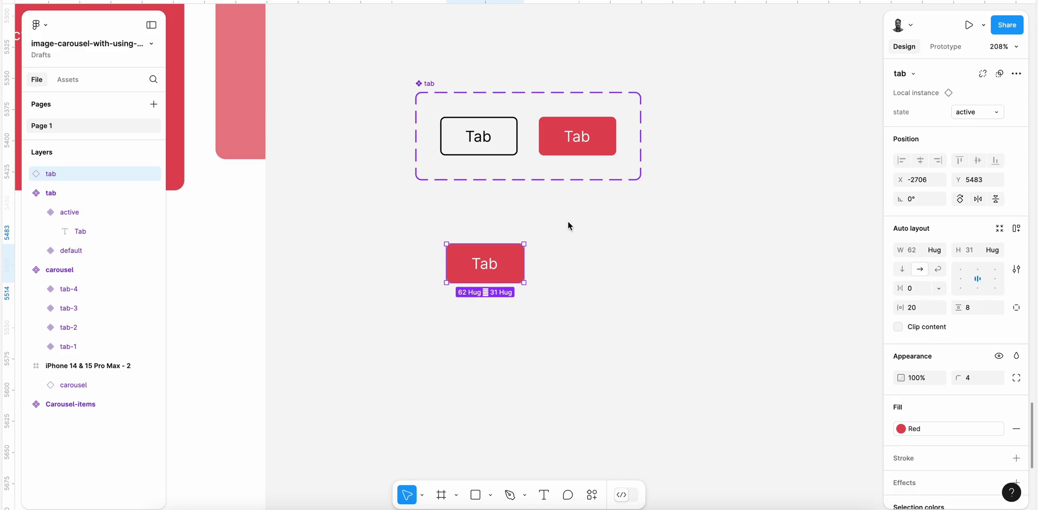
scroll(567, 226, "down", 2)
left_click_drag(420, 216, 533, 212, "alt")
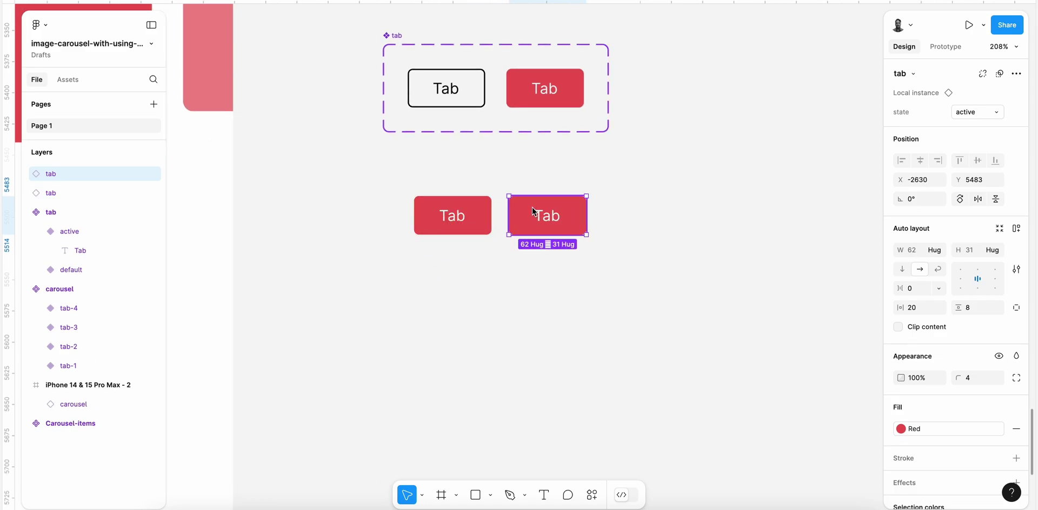
left_click(977, 112)
left_click(919, 125)
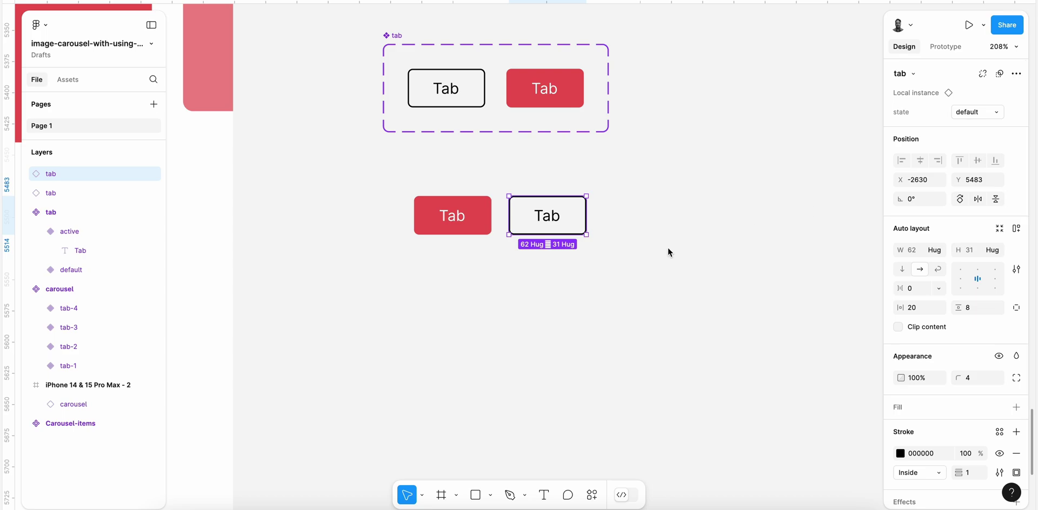
key("ctrl+d")
key("ctrl+d")
Wrap the four tab instances in a horizontal auto layout frame with a gap of 8
left_click_drag(430, 185, 799, 268)
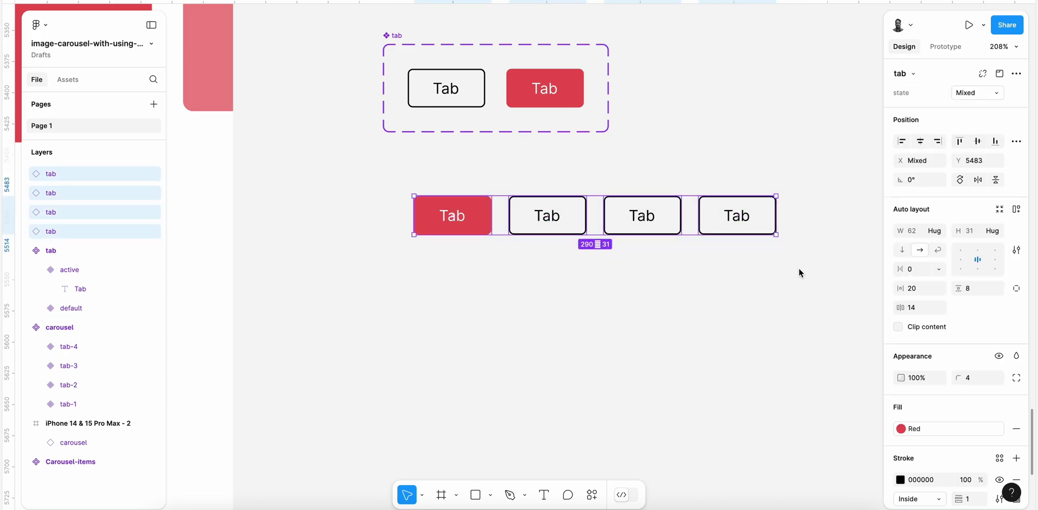
key("shift+a")
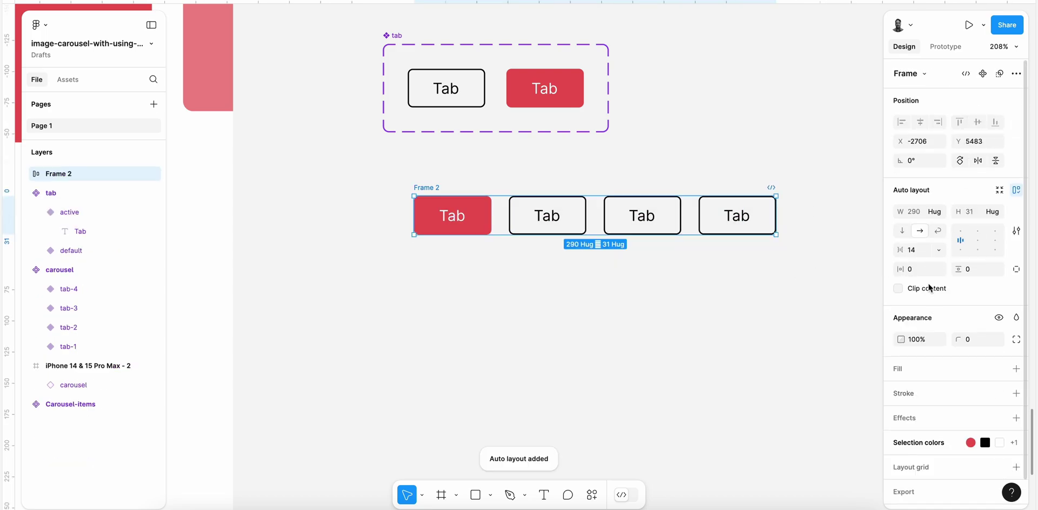
left_click(918, 251)
type("8")
key("Return")
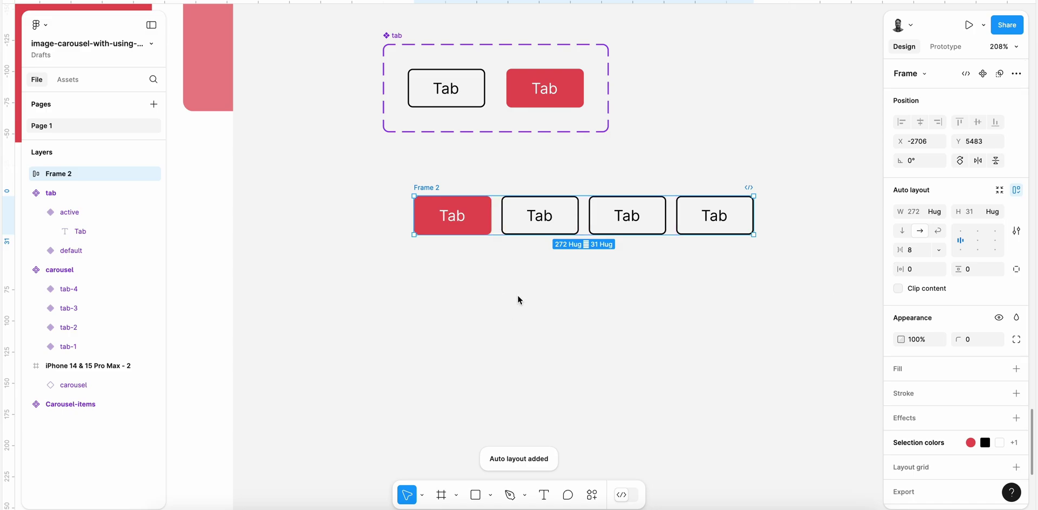
Rename the frame holding the four tab instances as tab-1
scroll(581, 281, "down", 4)
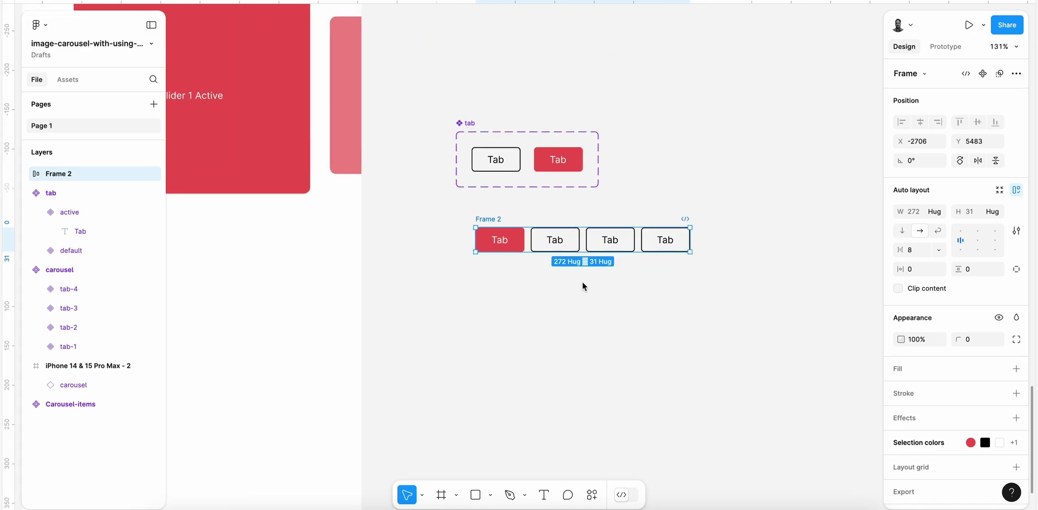
double_click(487, 220)
type("ab-1")
key("Return")
Move the tab-1 frame slightly up and left, to about X -2707, Y 5481
scroll(599, 231, "down", 3)
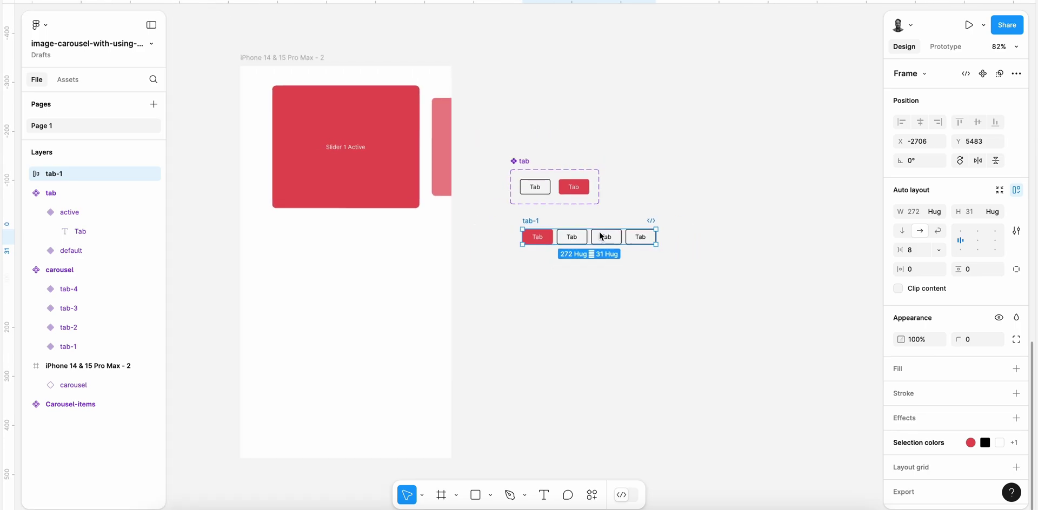
scroll(599, 265, "up", 3)
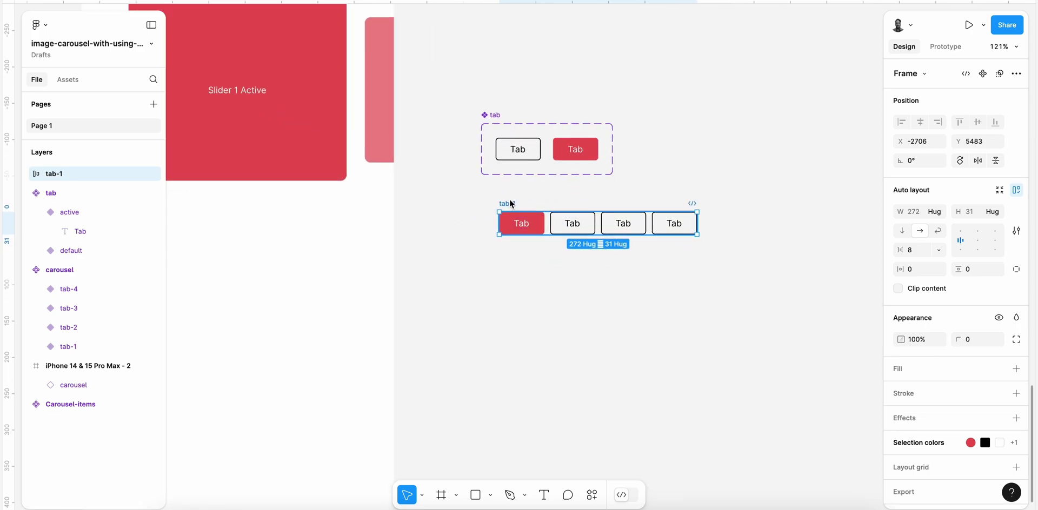
left_click_drag(484, 221, 509, 202)
scroll(509, 202, "down", 3)
scroll(541, 244, "up", 4)
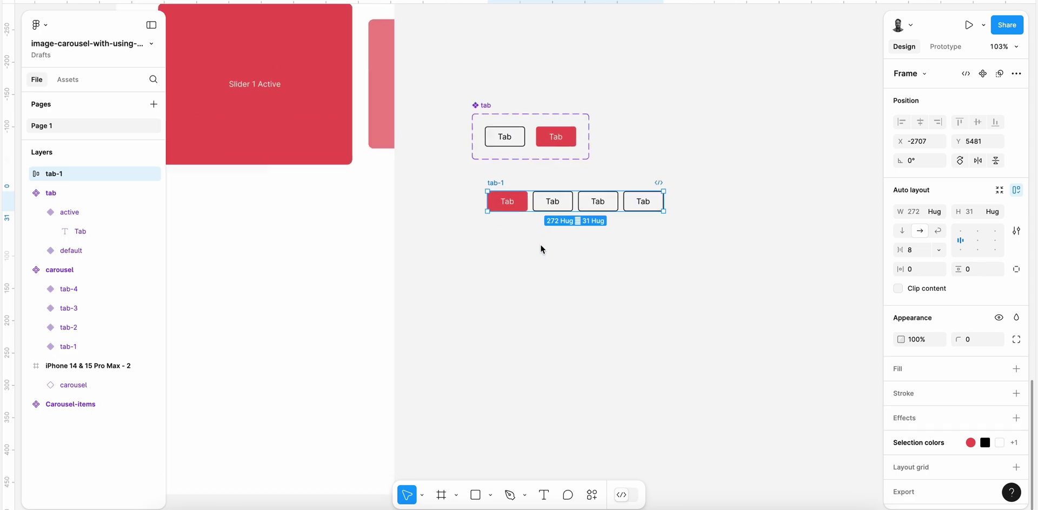
Examine the carousel component's variants and the state name assigned to its first variant
scroll(501, 173, "down", 3)
scroll(501, 173, "up", 10)
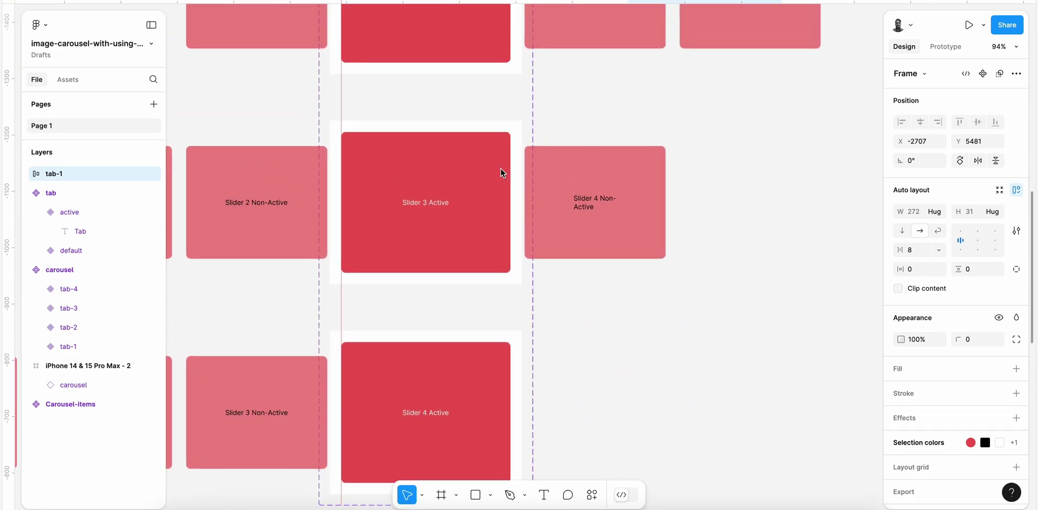
scroll(500, 173, "down", 3)
scroll(501, 173, "up", 3)
scroll(501, 171, "up", 6)
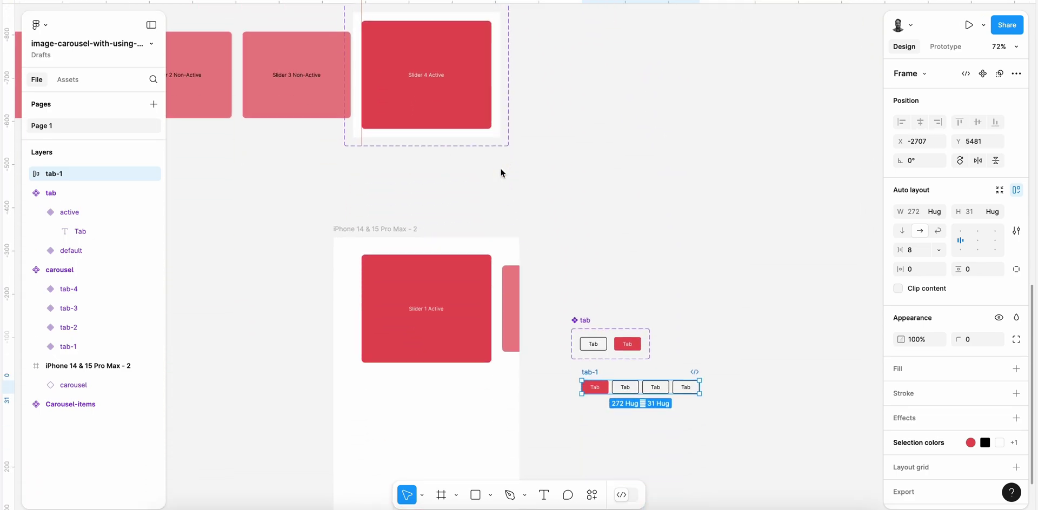
scroll(500, 168, "down", 6)
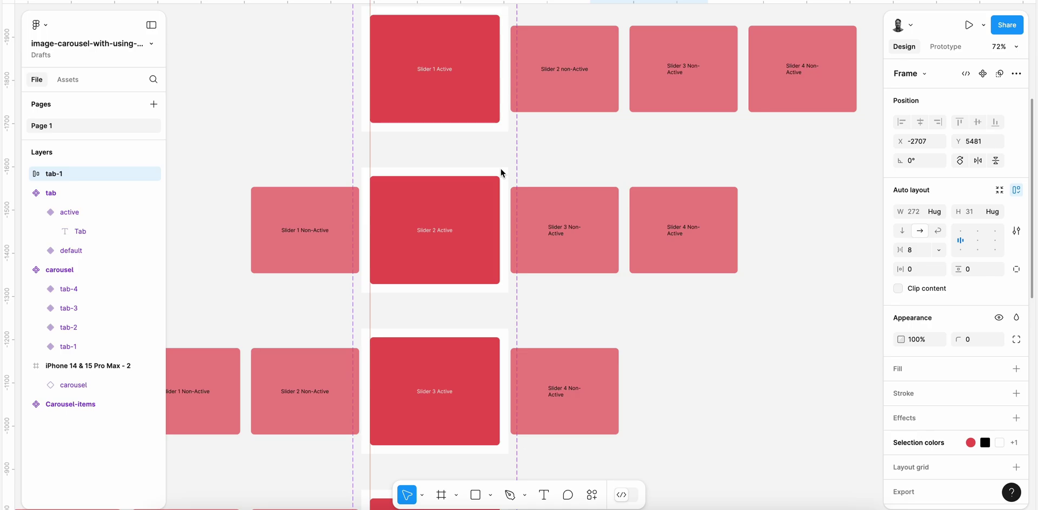
scroll(501, 167, "up", 1)
left_click(418, 88)
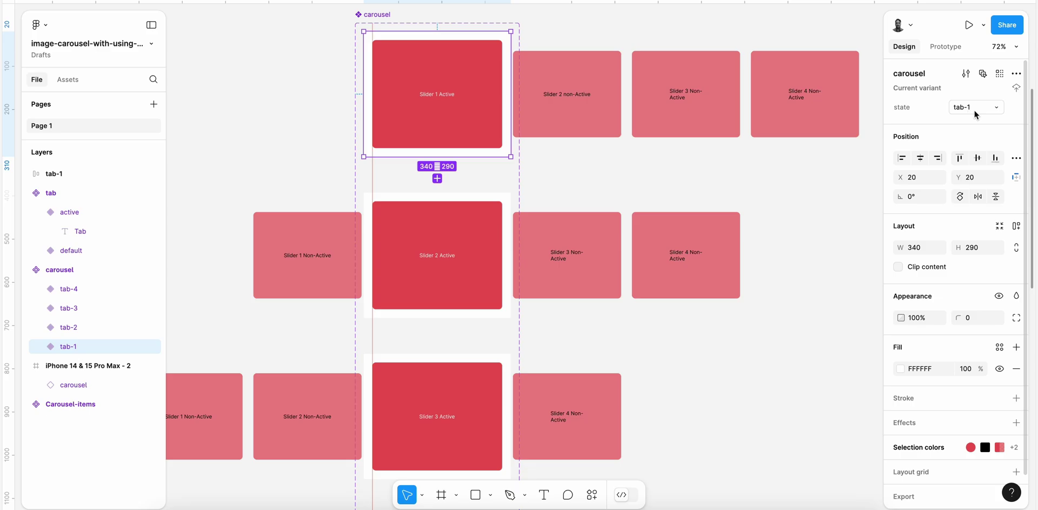
scroll(714, 249, "down", 10)
scroll(576, 304, "up", 4)
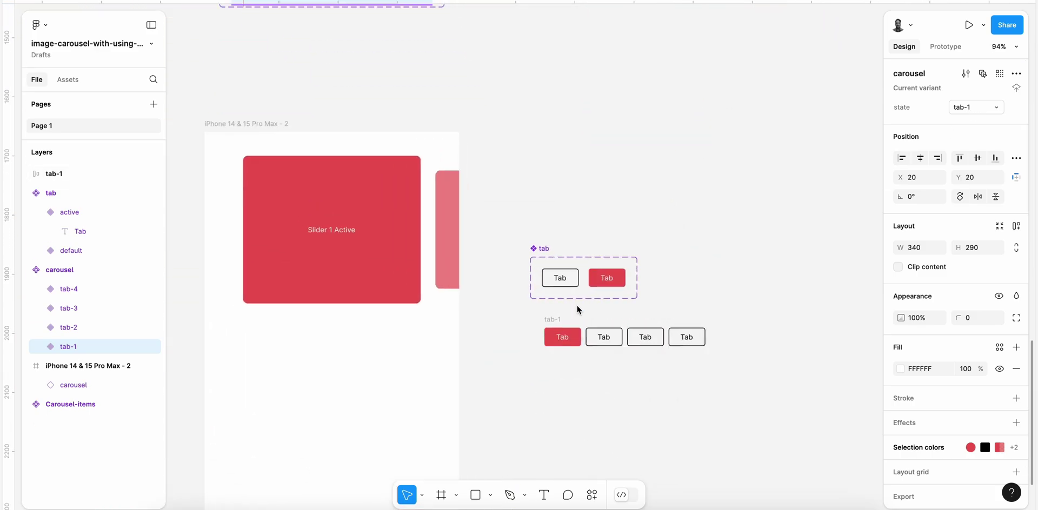
Compare the four-tab tab-1 frame with the four slide variants of the carousel component
left_click(551, 320)
scroll(609, 325, "down", 1)
scroll(608, 323, "down", 4)
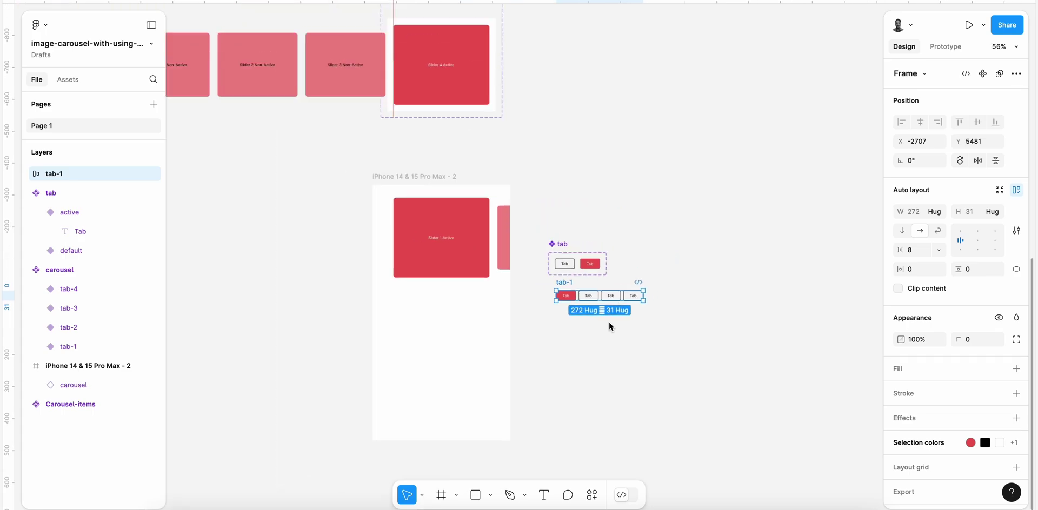
scroll(609, 322, "up", 10)
scroll(477, 131, "down", 3)
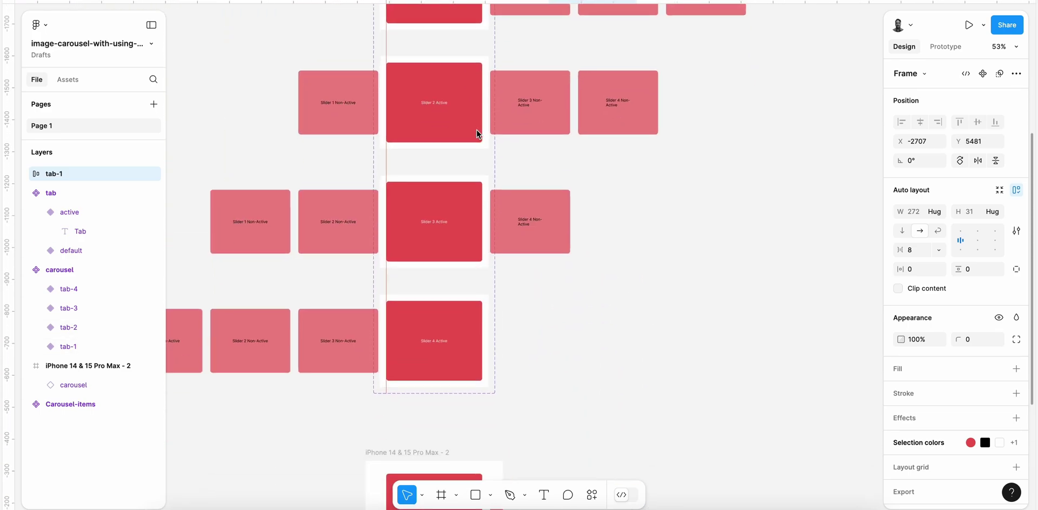
scroll(557, 160, "up", 2)
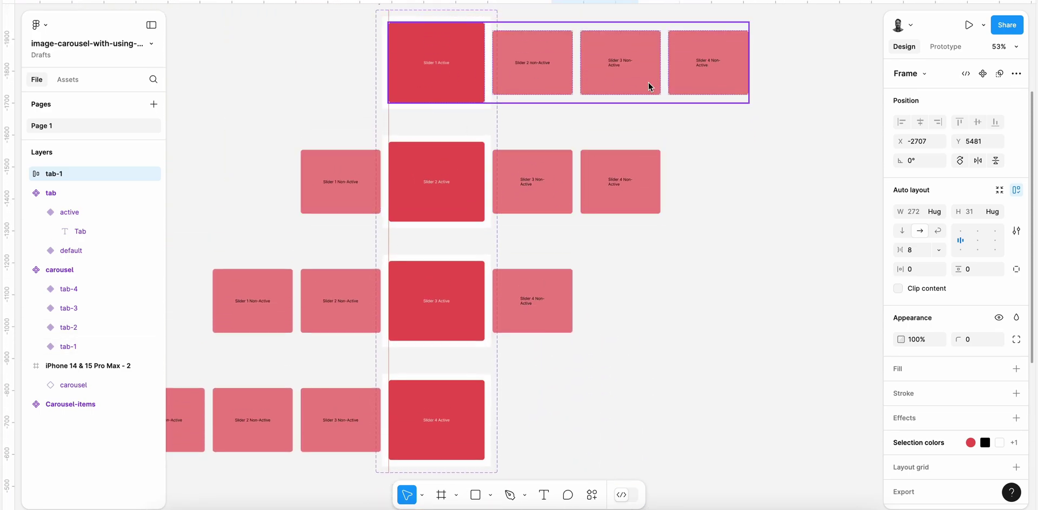
scroll(647, 84, "down", 5)
scroll(565, 284, "down", 5)
scroll(564, 284, "up", 6)
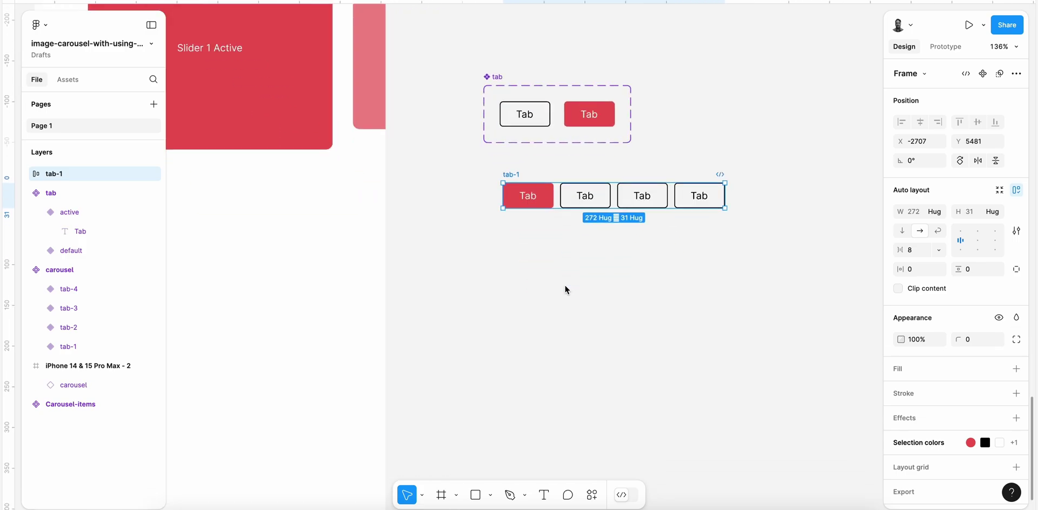
Duplicate the tab-1 frame directly below the original and name the copy tab-2
left_click_drag(511, 174, 513, 236, "alt")
type("tab-2")
key("Return")
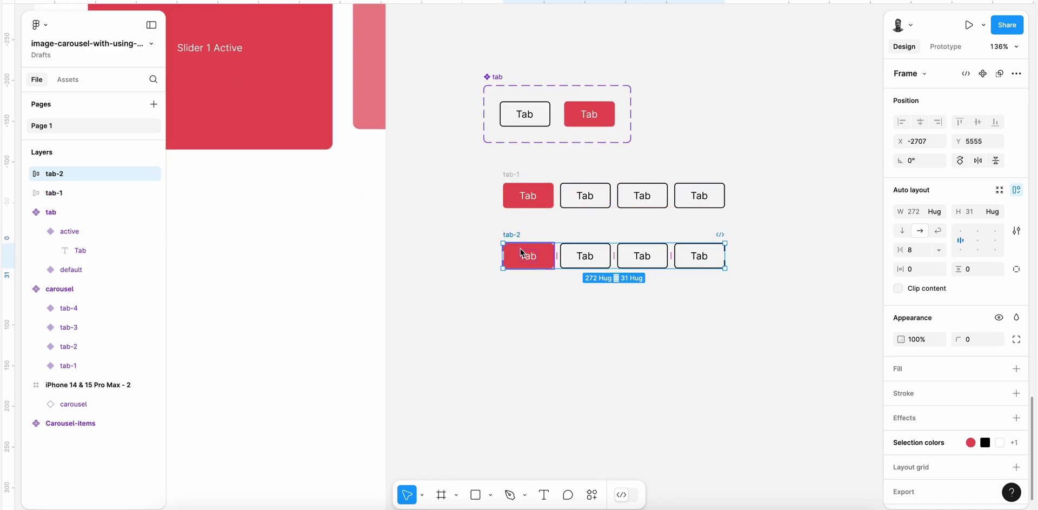
Add two more evenly spaced copies of the tab row below tab-2, named tab-3 and tab-4
key("ctrl+d")
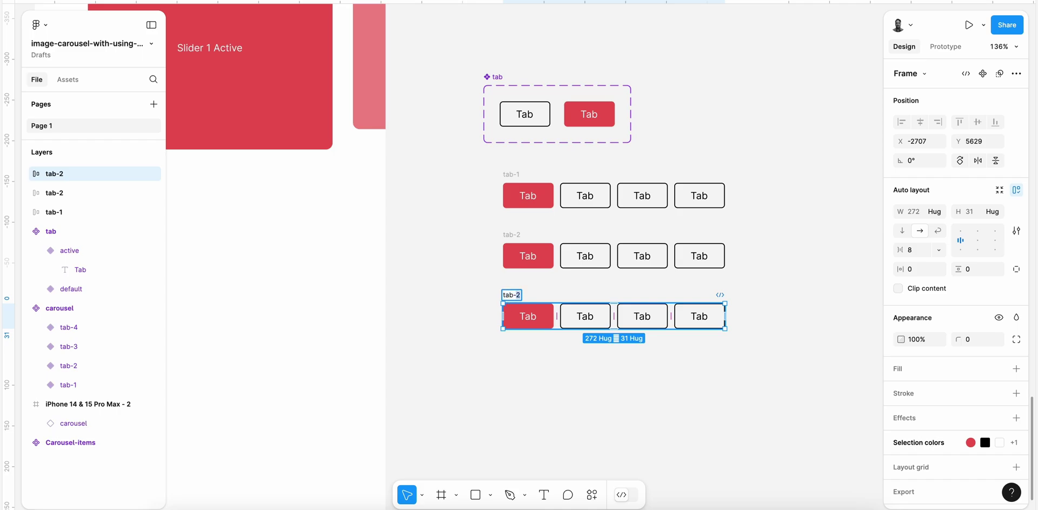
type("3")
key("Return")
key("ctrl+d")
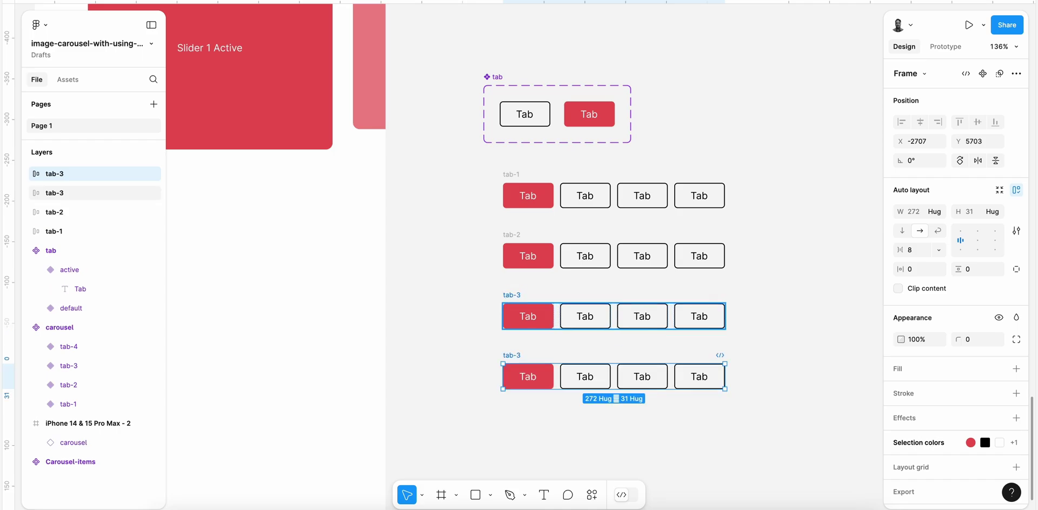
double_click(518, 357)
type("4")
key("Return")
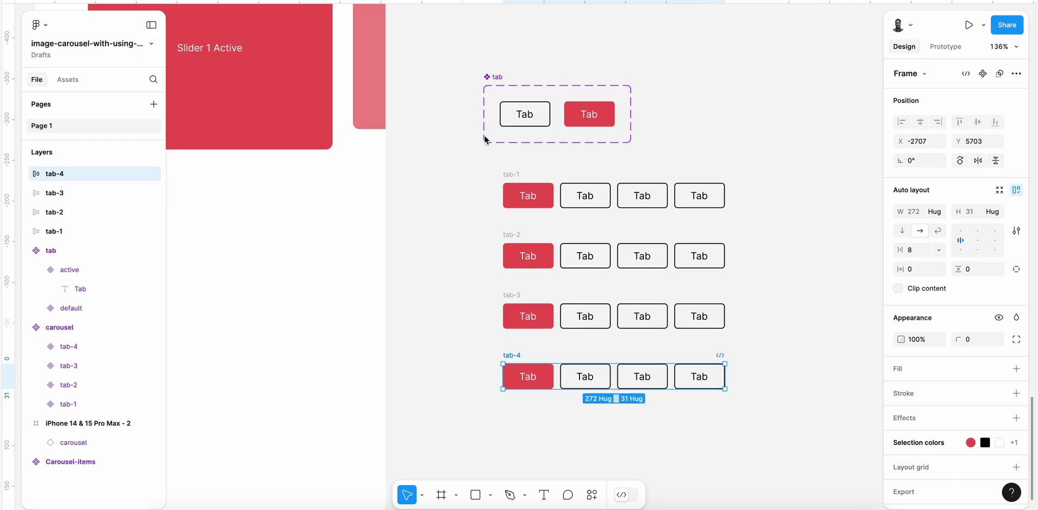
Combine the tab-1, tab-2, tab-3 and tab-4 frames into one component set with four variants
left_click_drag(484, 169, 804, 503)
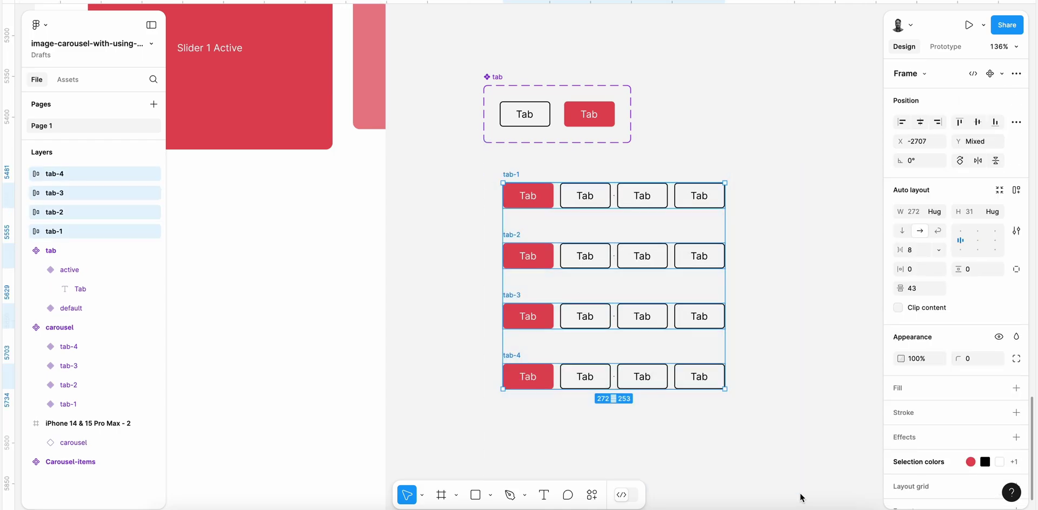
left_click(1015, 74)
left_click(943, 147)
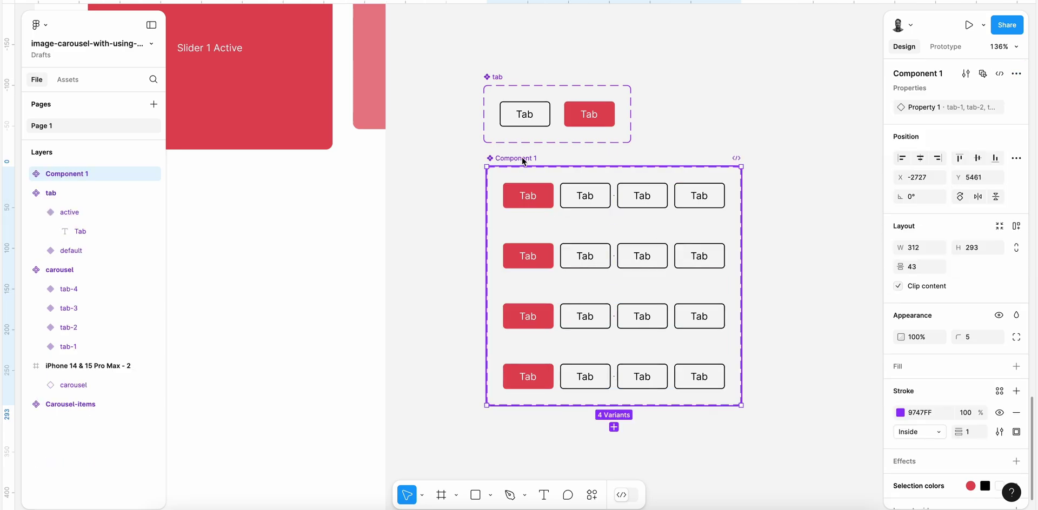
Shift the new component set slightly to X -2731, Y 5473 and rename it tab-row
scroll(521, 156, "down", 3, "ctrl")
left_click_drag(521, 157, 527, 162)
double_click(527, 163)
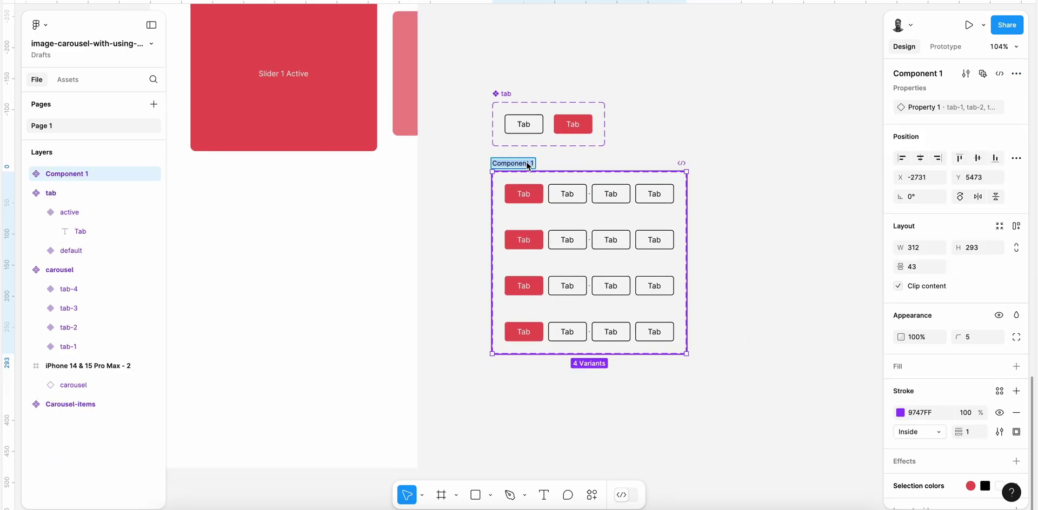
type("tab-row")
key("Return")
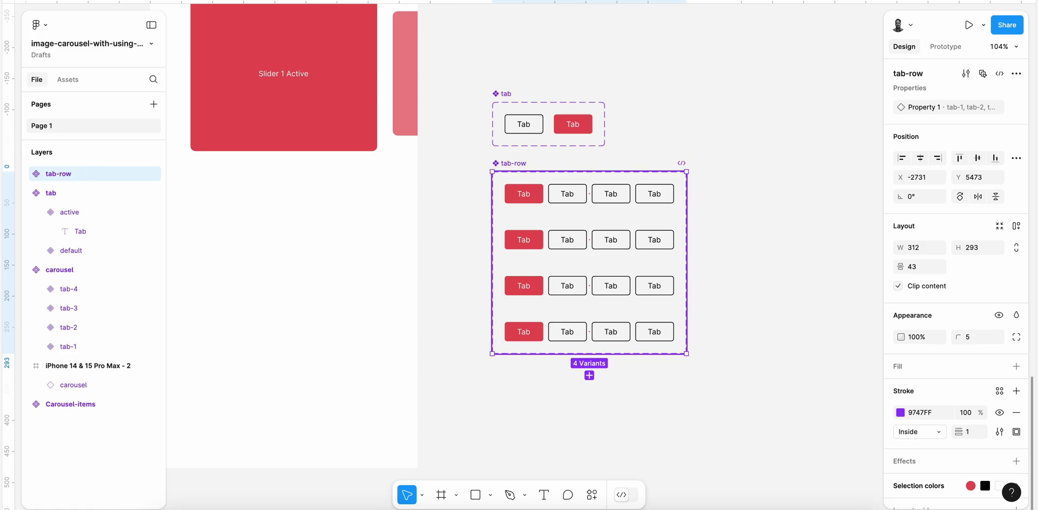
Paste an instance of tab-row's tab-1 variant into the iPhone 14 & 15 Pro Max - 2 frame and move the carousel to X 40, Y 158
scroll(645, 206, "down", 2, "ctrl")
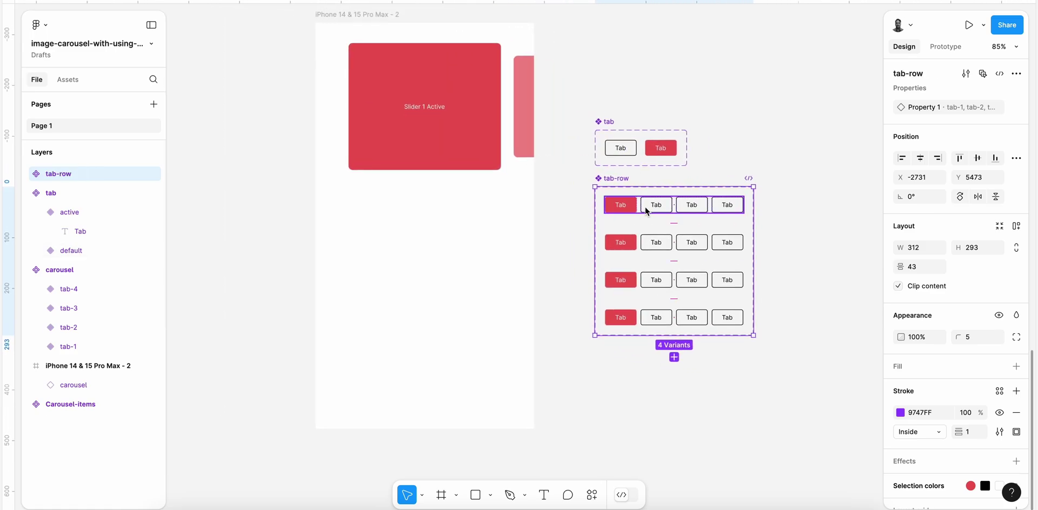
left_click(669, 205)
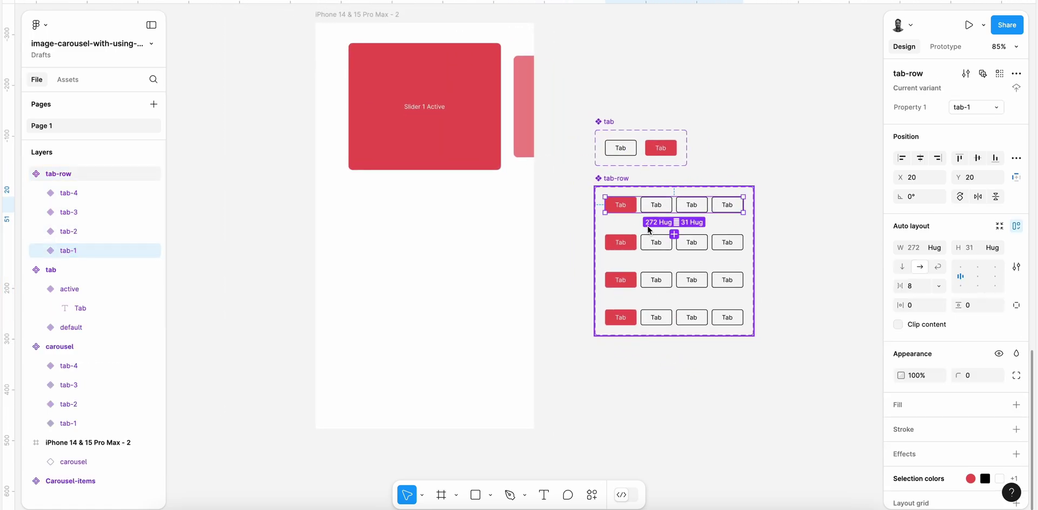
left_click(382, 26)
key("ctrl+v")
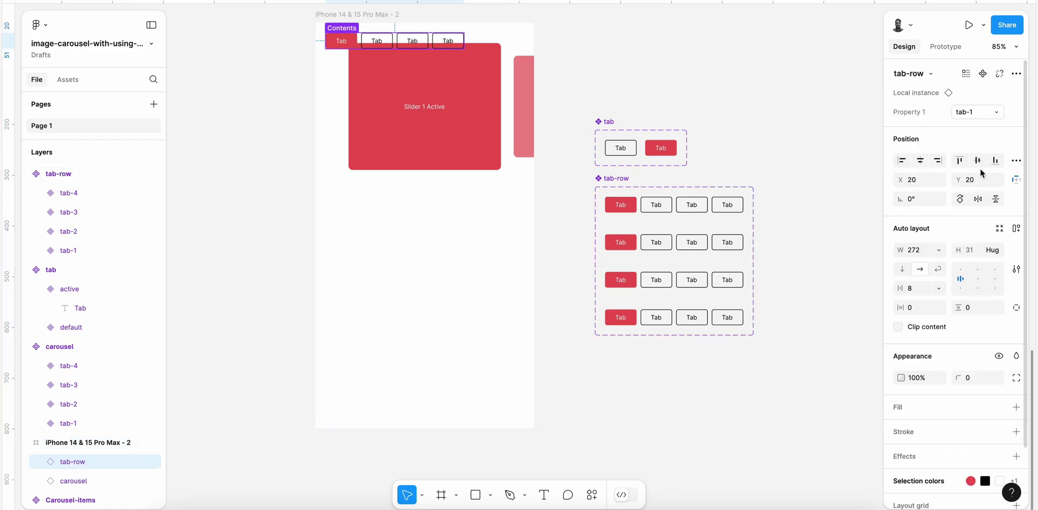
left_click_drag(458, 108, 456, 178)
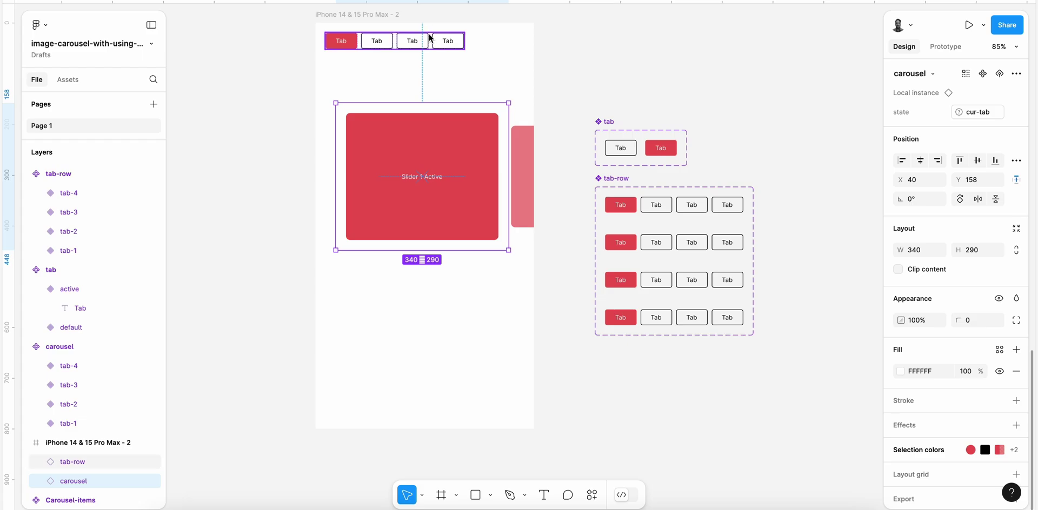
Center the tab-row instance horizontally in the phone frame and place it near the frame's lower edge at Y 738
left_click(463, 34)
left_click(920, 160)
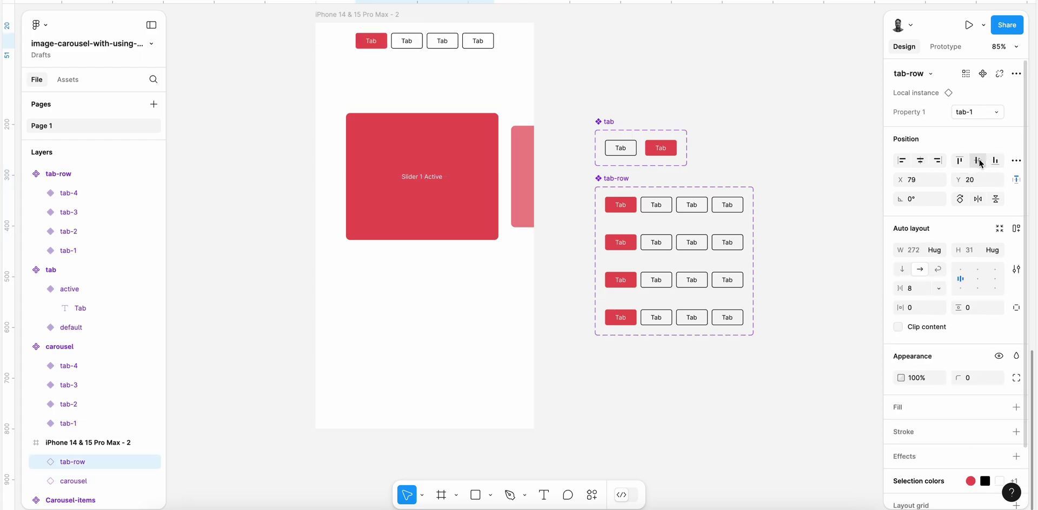
left_click(978, 160)
left_click(959, 160)
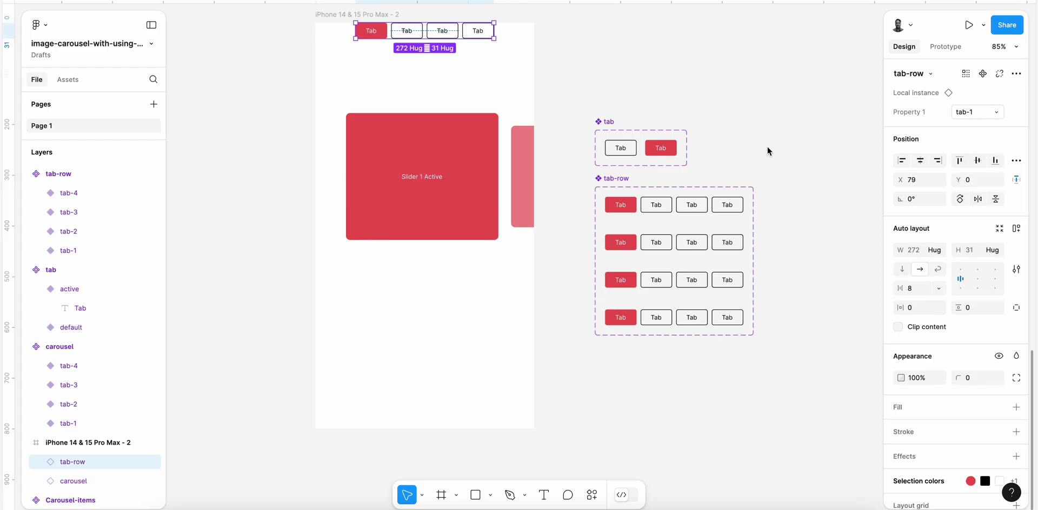
left_click(995, 160)
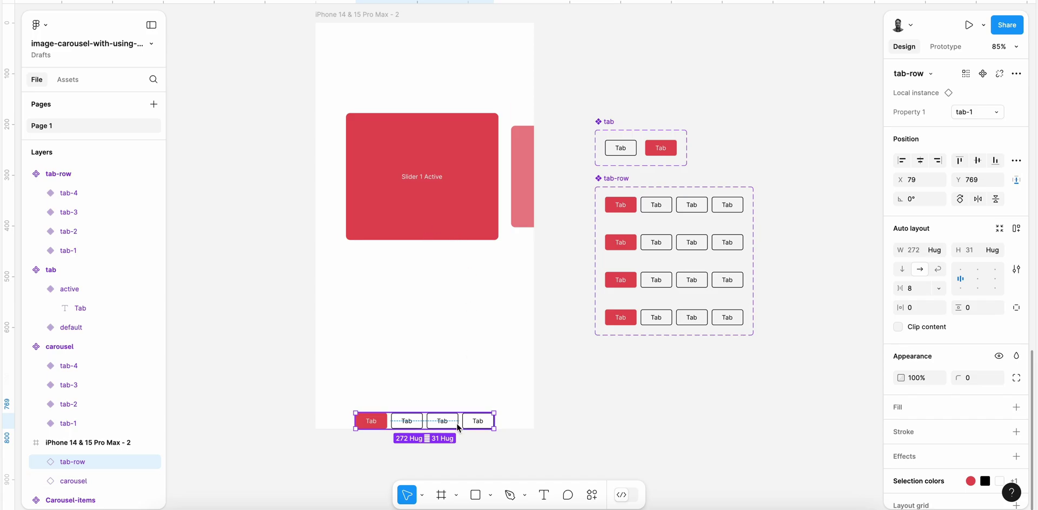
left_click_drag(476, 413, 477, 398)
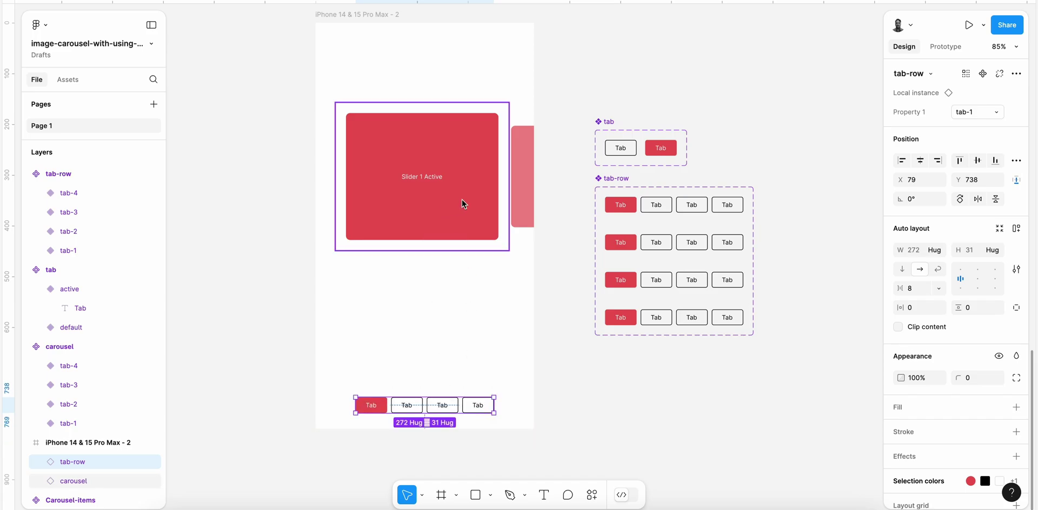
Nudge the carousel instance slightly upward within the phone frame
left_click_drag(462, 199, 462, 187)
left_click(631, 79)
scroll(452, 388, "up", 3)
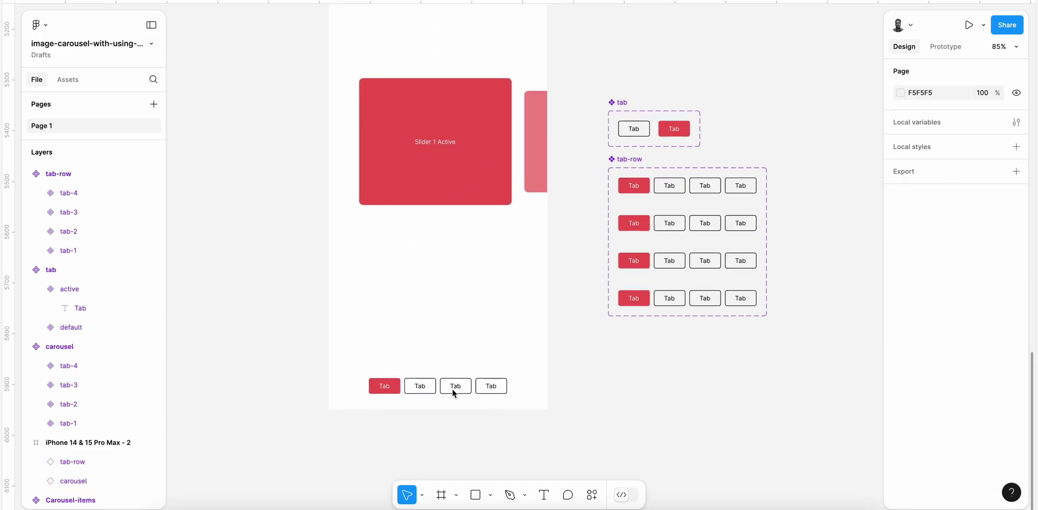
scroll(452, 389, "down", 4)
left_click(452, 389)
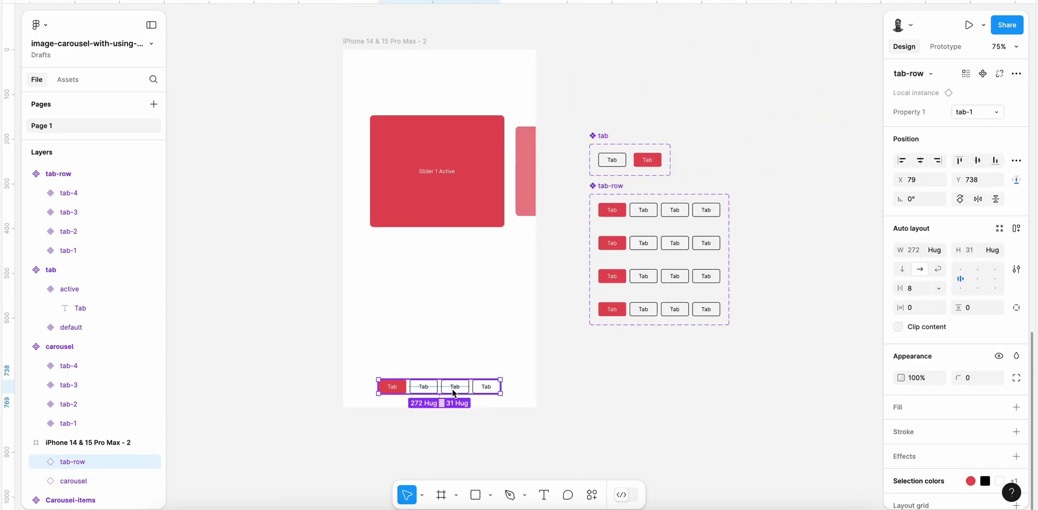
left_click(664, 130)
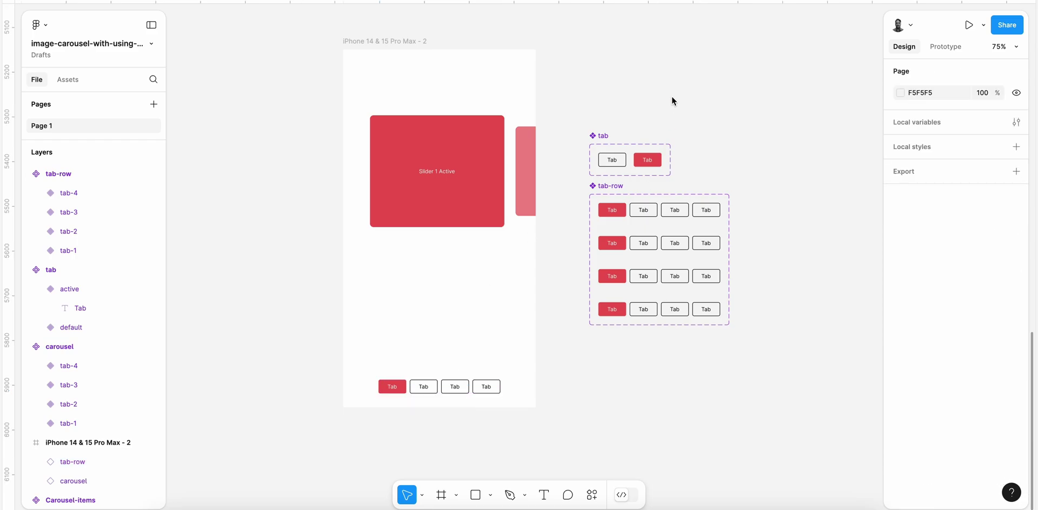
Create a local string variable named cur-tab with the value tab-1
left_click(1016, 122)
left_click_drag(638, 43, 751, 41)
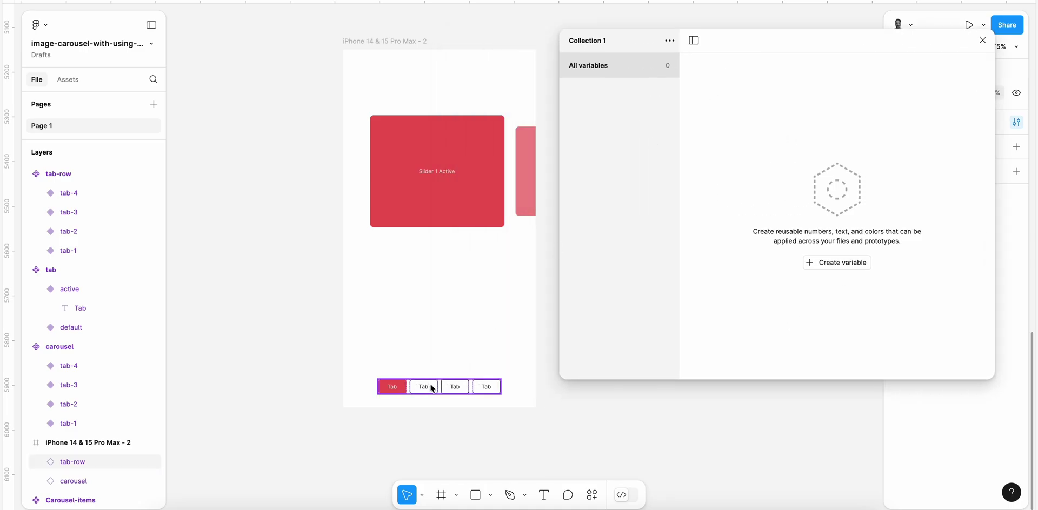
left_click_drag(774, 32, 677, 28)
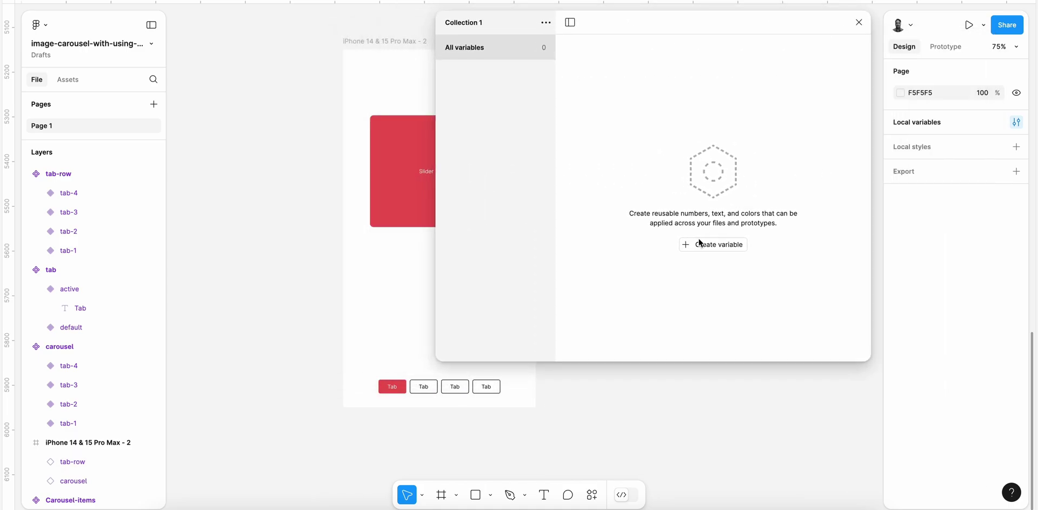
left_click(729, 246)
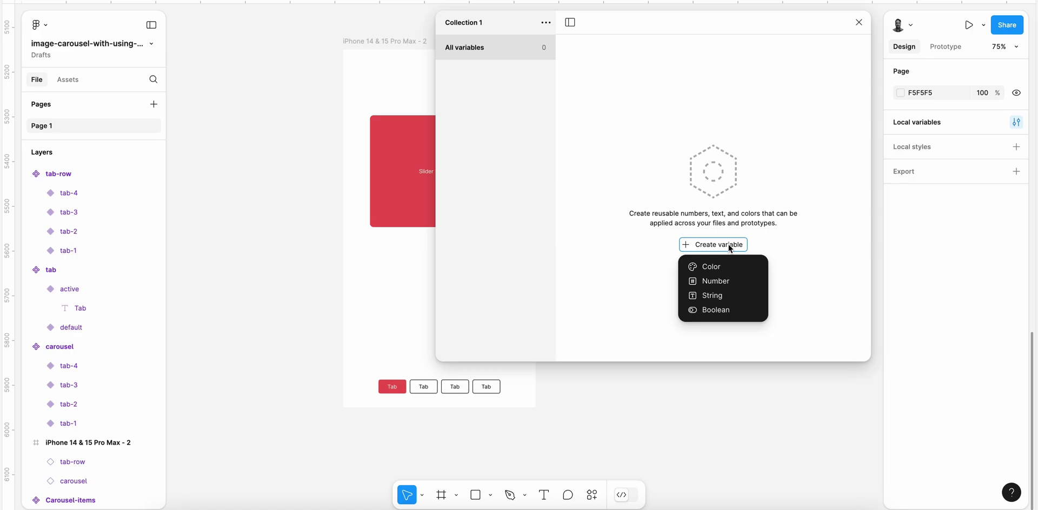
left_click(726, 297)
type("cur-tab")
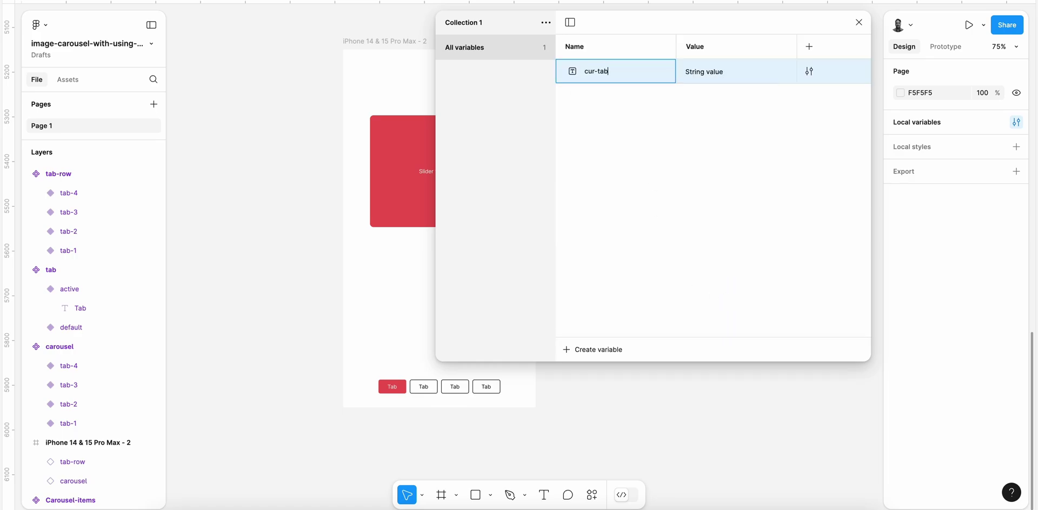
key("Tab")
type("t")
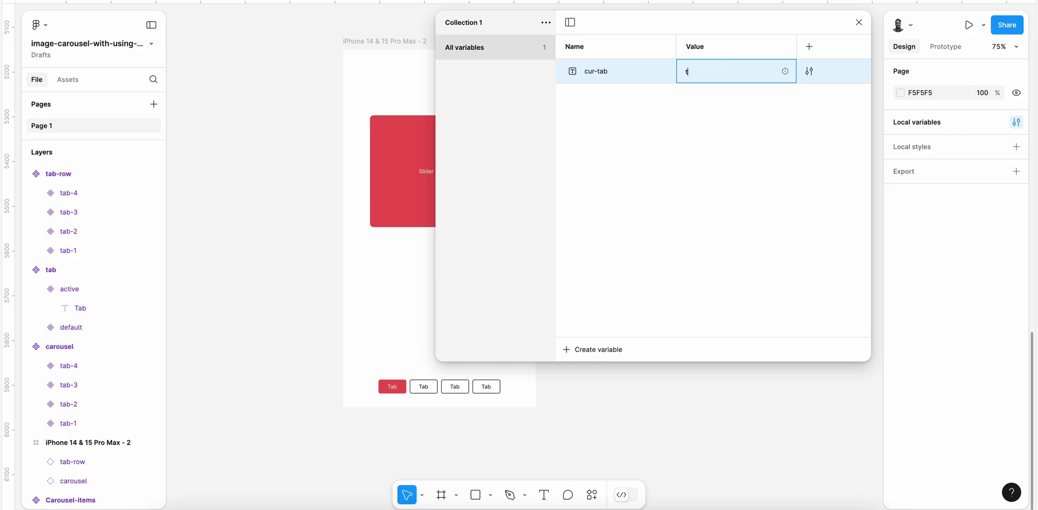
key("Return")
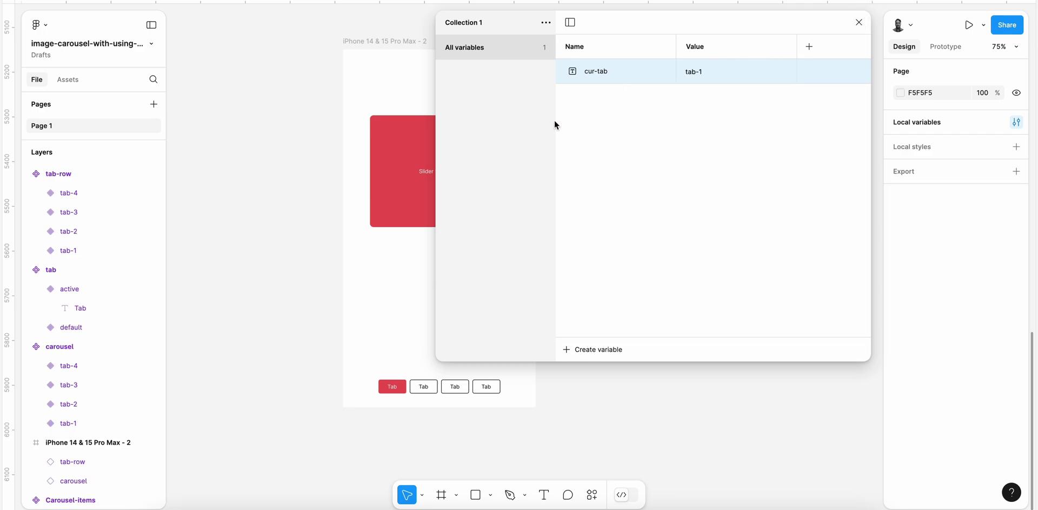
left_click(858, 22)
scroll(516, 326, "left", 1)
scroll(516, 326, "down", 1)
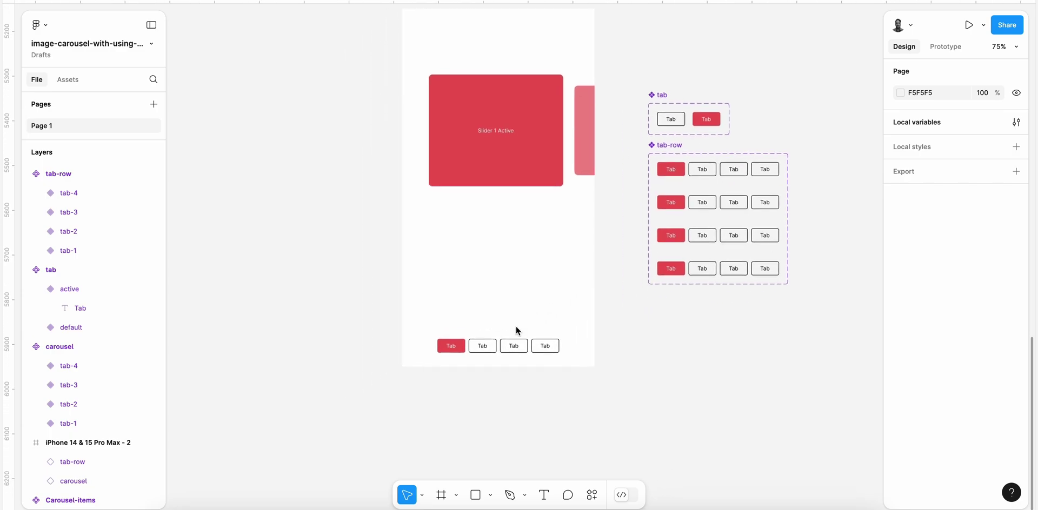
In tab-row's tab-2 variant, set the first tab's state to default and the second tab's state to active
scroll(516, 326, "up", 3)
scroll(516, 326, "down", 3)
scroll(514, 323, "right", 1)
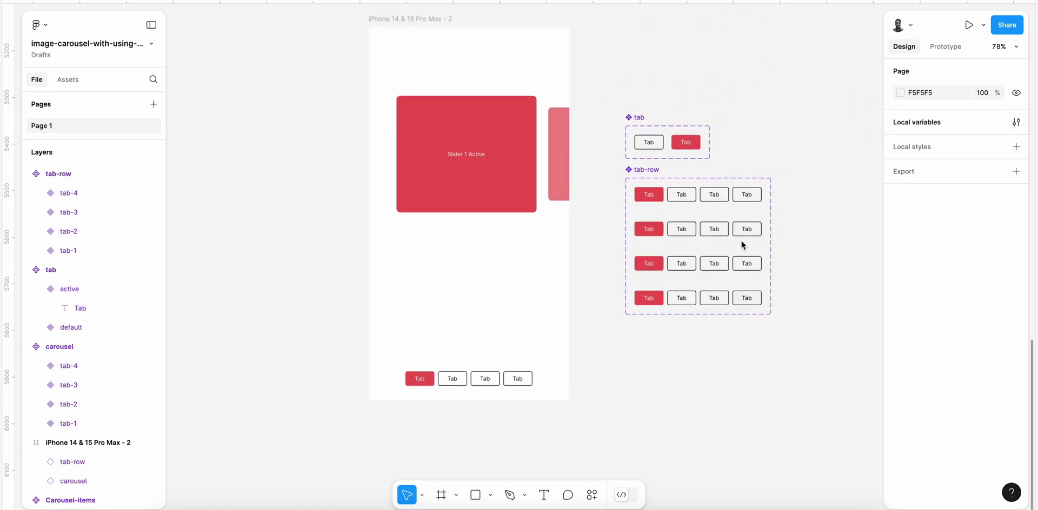
scroll(741, 240, "up", 5)
left_click(477, 256)
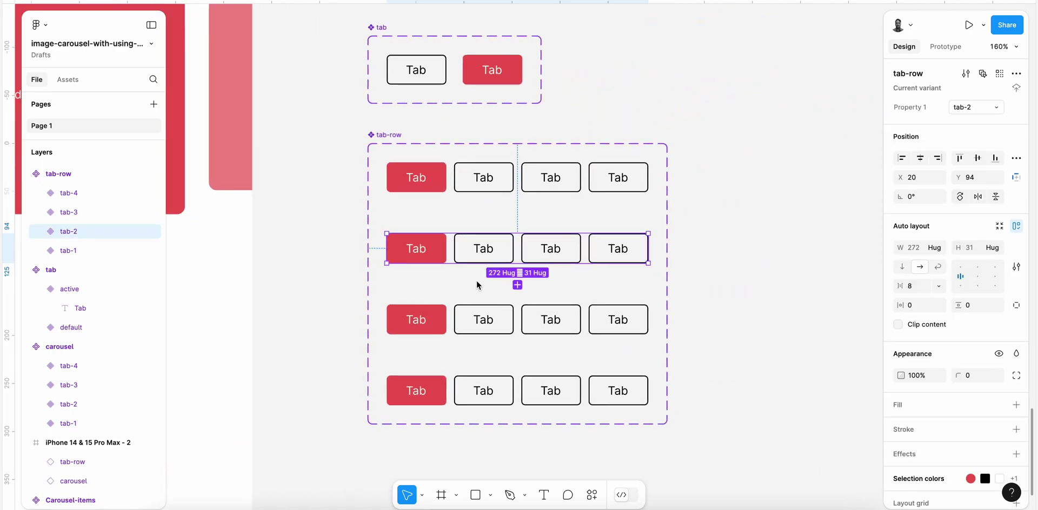
left_click(476, 249, "super")
left_click(433, 249)
left_click(977, 112)
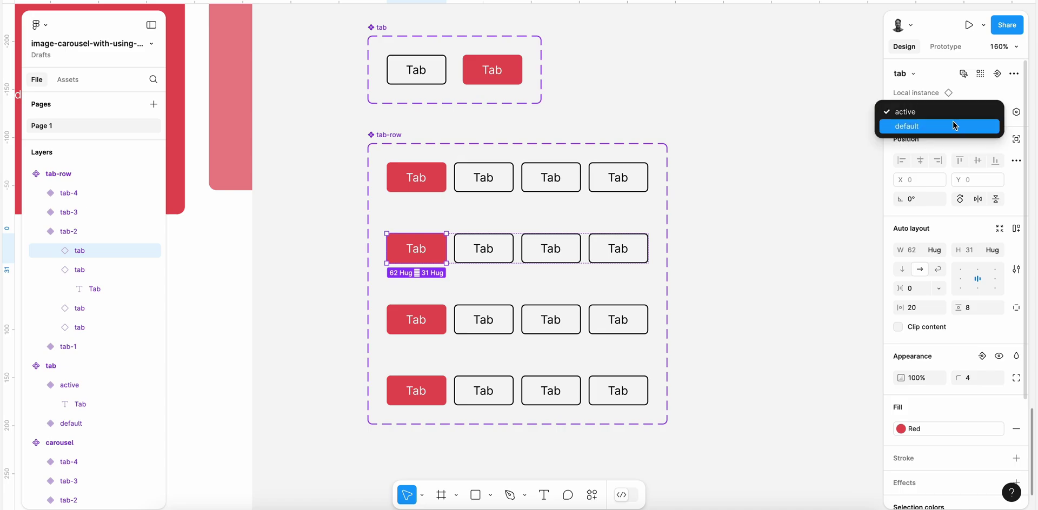
left_click(952, 123)
left_click(480, 238)
left_click(977, 111)
left_click(948, 99)
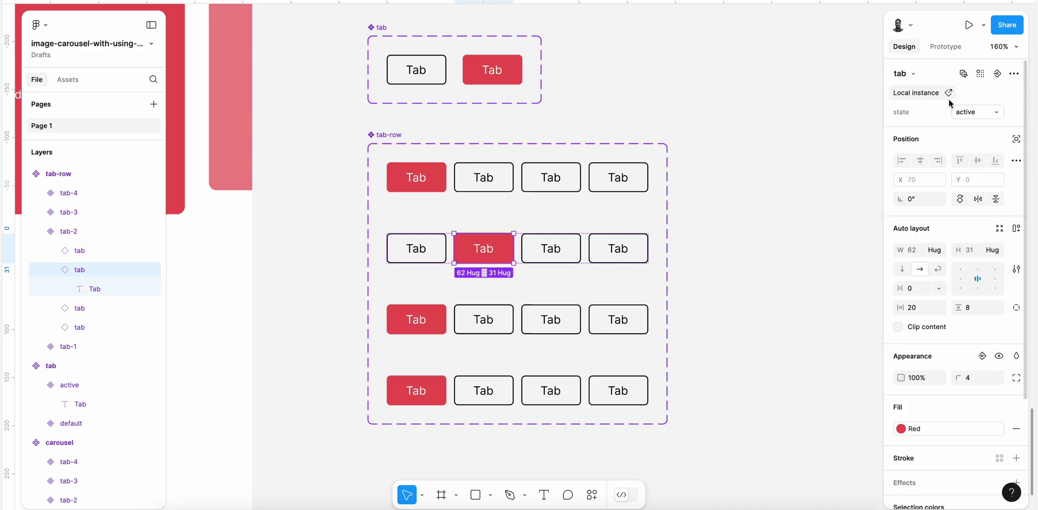
In tab-row's tab-3 variant, set the first tab's state to default and the third tab's state to active
left_click(569, 320)
left_click(569, 321, "super")
left_click(436, 311)
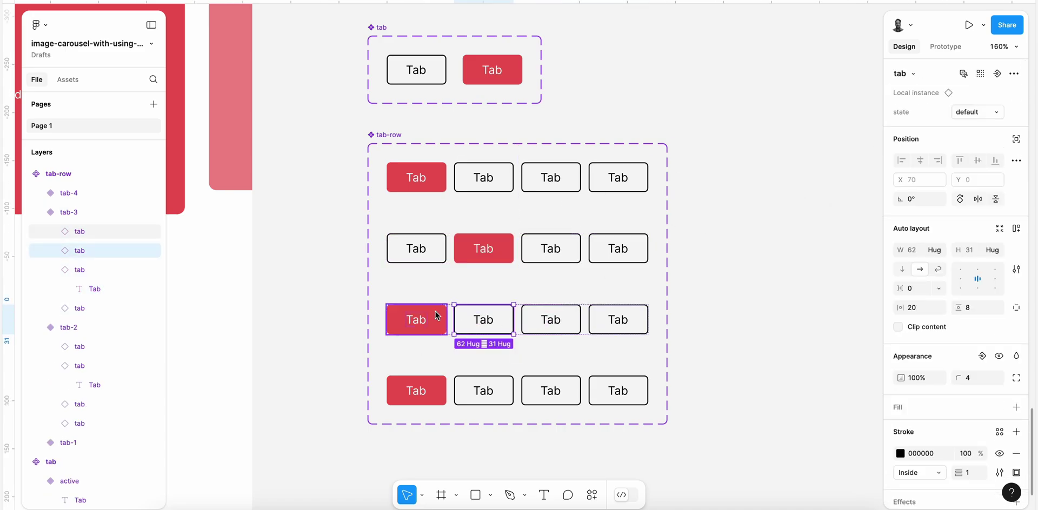
left_click(968, 115)
left_click(953, 125)
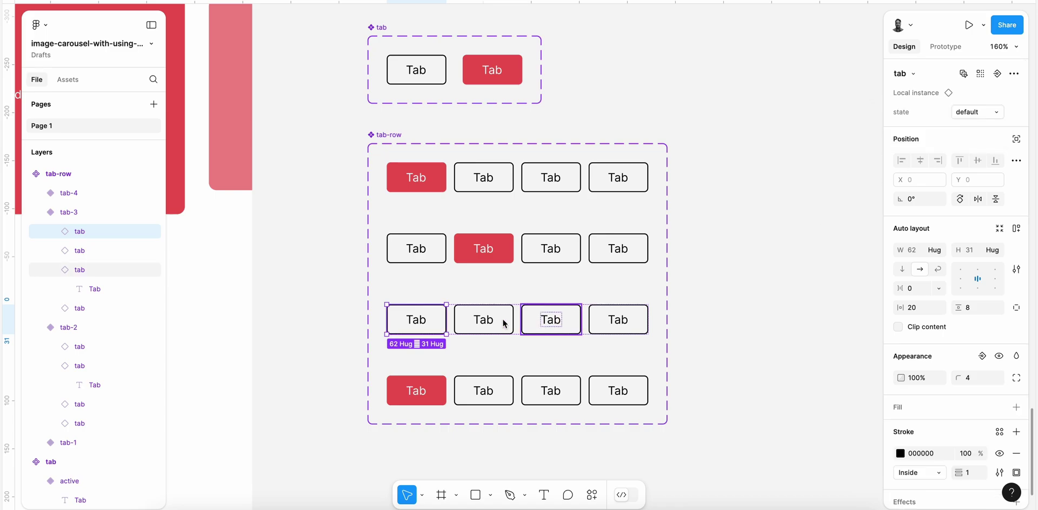
left_click(547, 321)
left_click(973, 114)
left_click(905, 98)
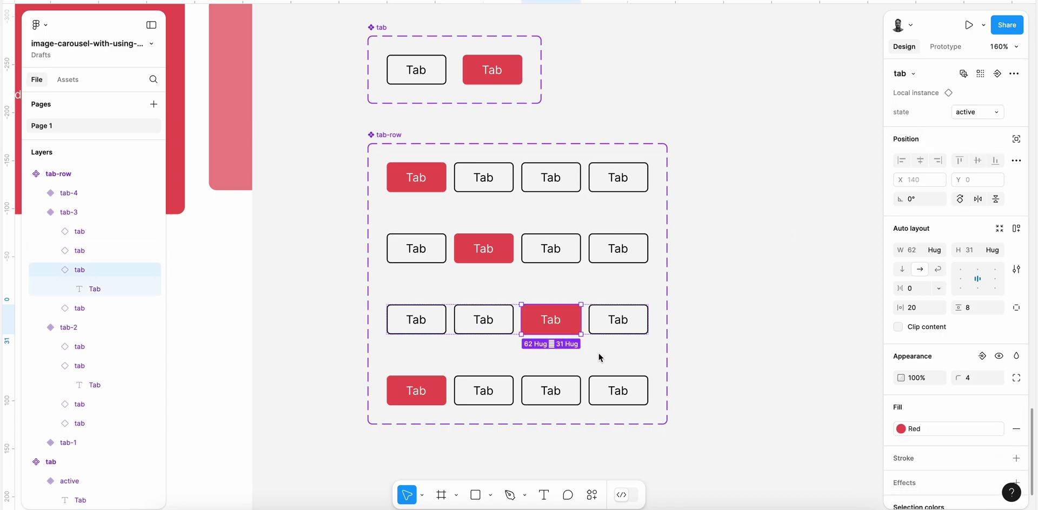
In tab-row's tab-4 variant, set the first tab's state to default and the fourth tab's state to active
left_click(552, 384)
left_click(439, 399)
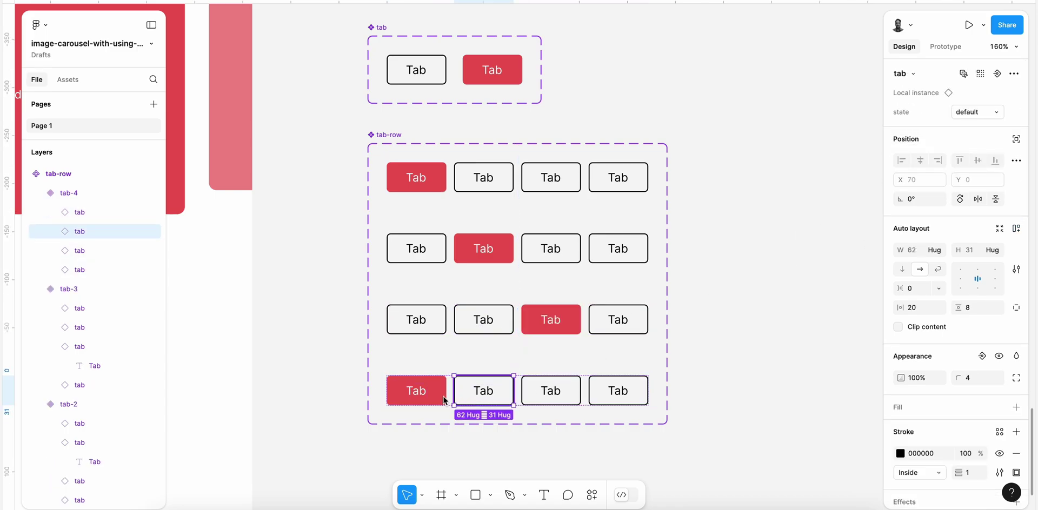
left_click(970, 114)
left_click(934, 126)
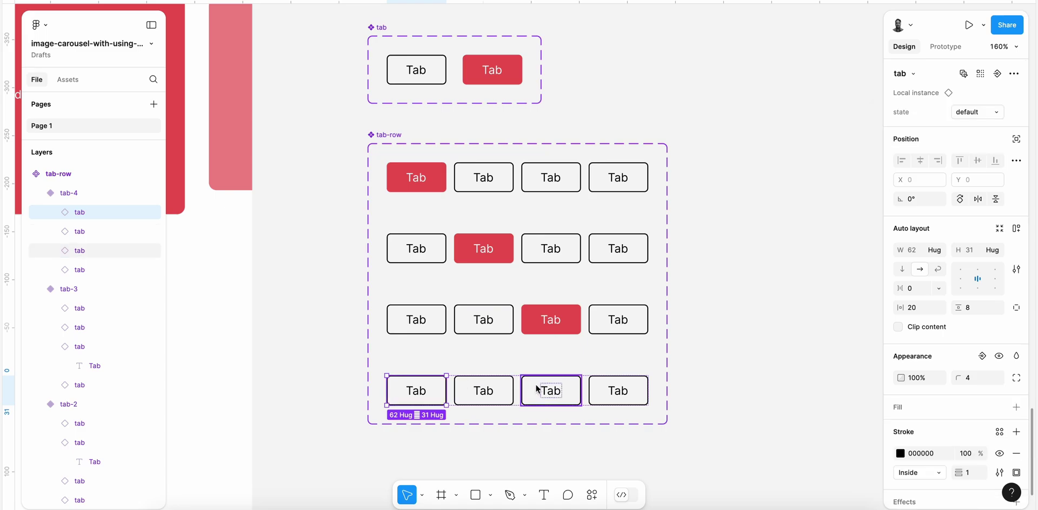
left_click(549, 389)
left_click(971, 113)
left_click(618, 390)
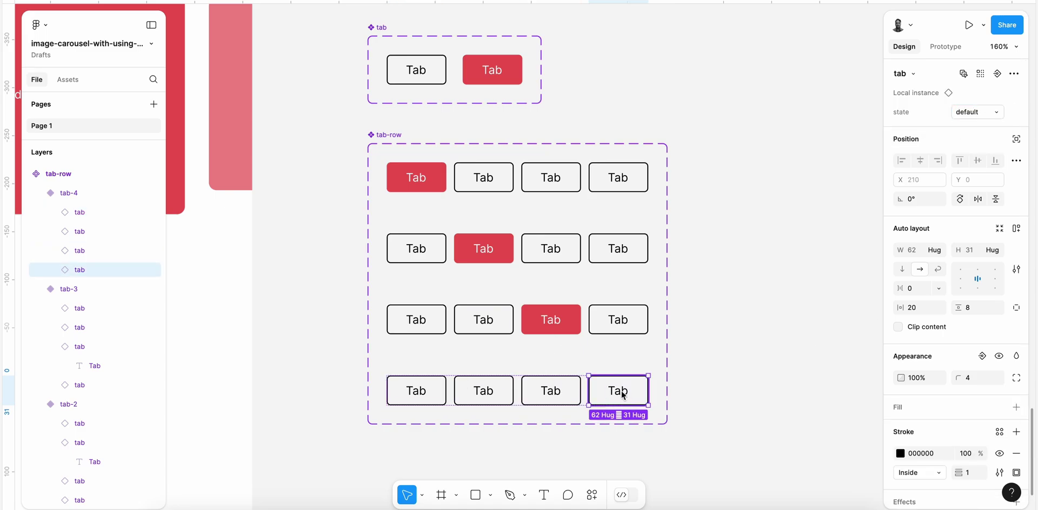
left_click(973, 113)
left_click(905, 98)
left_click(680, 316)
scroll(680, 317, "down", 5)
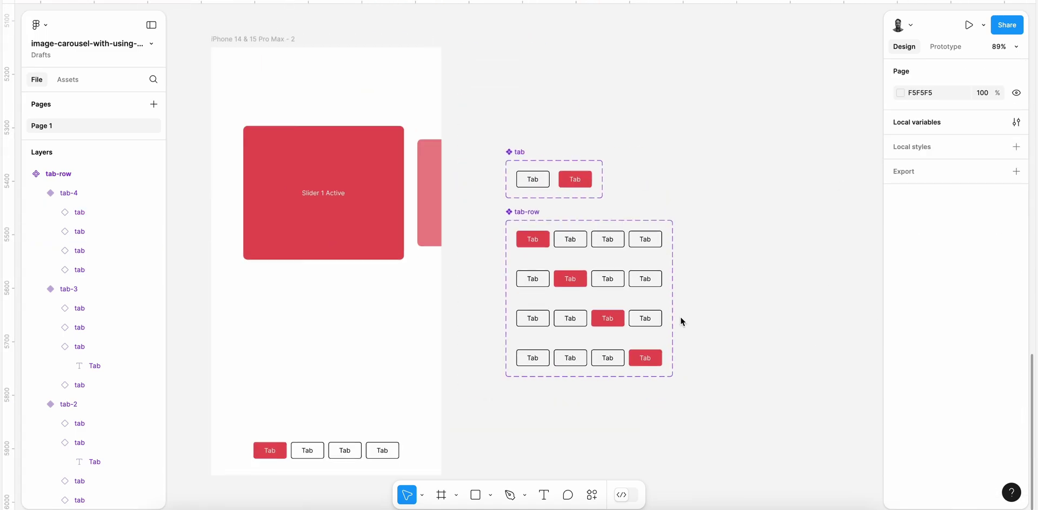
Rename the tab-row component set's variant property, Property 1, as stage
scroll(680, 320, "down", 3)
left_click(514, 330)
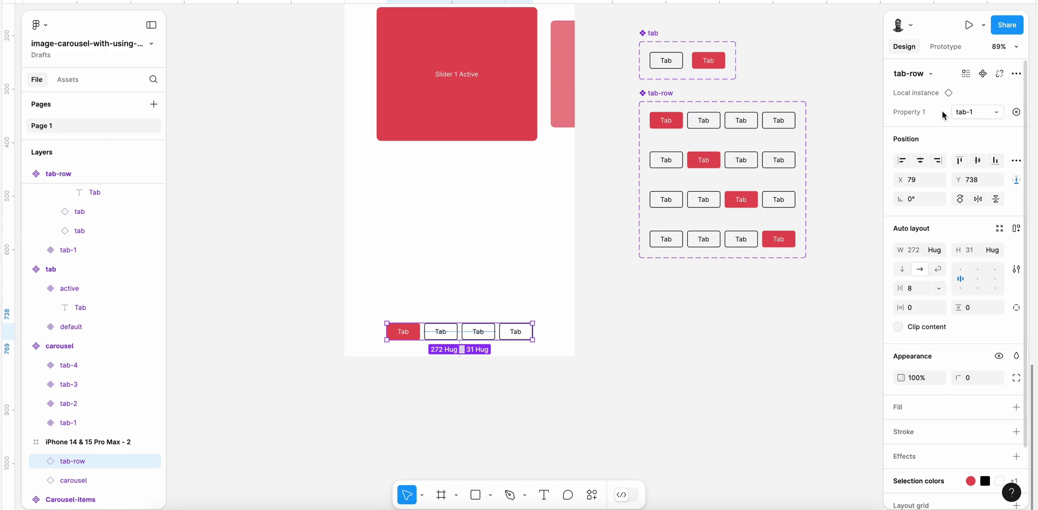
left_click(711, 128)
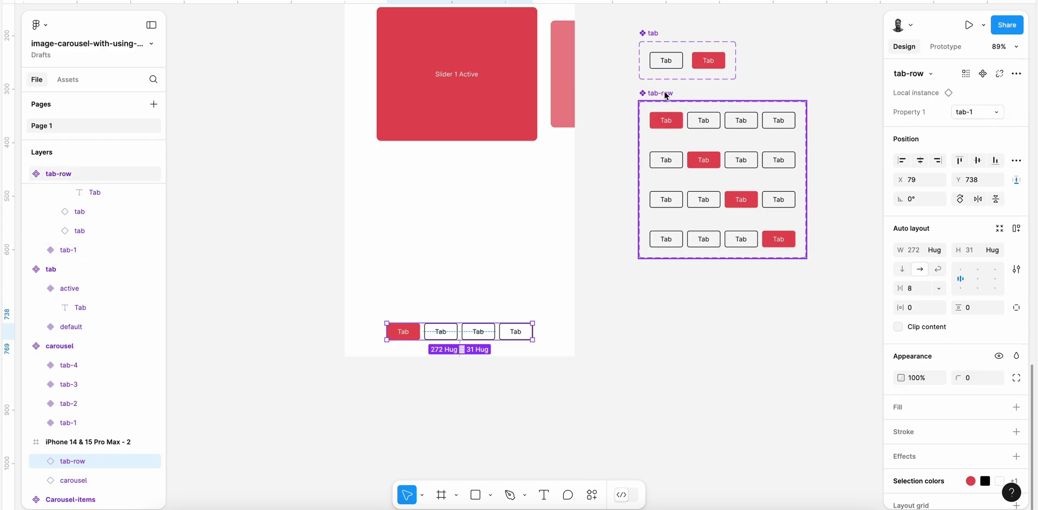
double_click(914, 108)
type("stage")
key("Return")
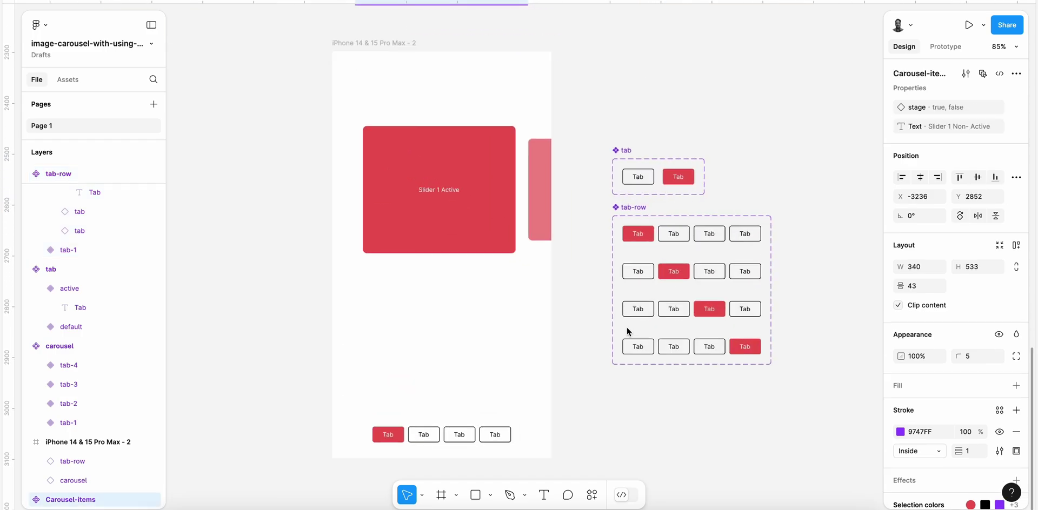
Compare the variant property names of the tab-row, carousel and Carousel-items component sets
left_click(638, 208)
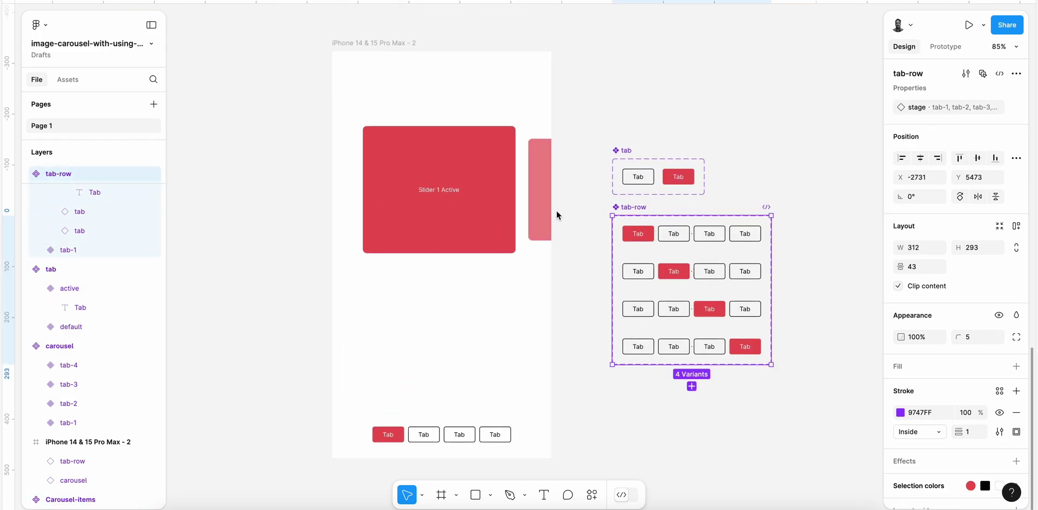
scroll(557, 215, "up", 10)
scroll(557, 215, "down", 3)
scroll(557, 215, "up", 2)
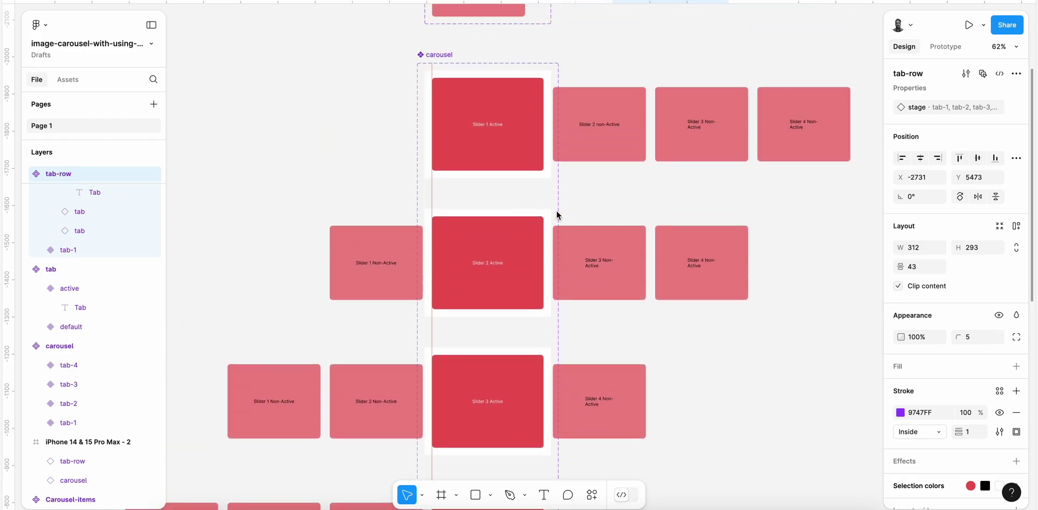
left_click(438, 54)
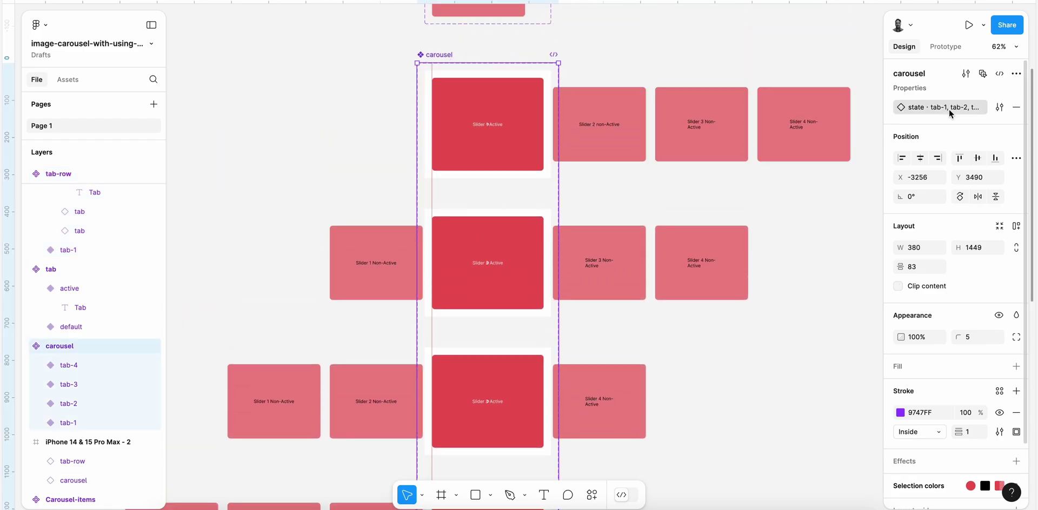
scroll(655, 160, "up", 7)
left_click(481, 206)
scroll(621, 203, "down", 5)
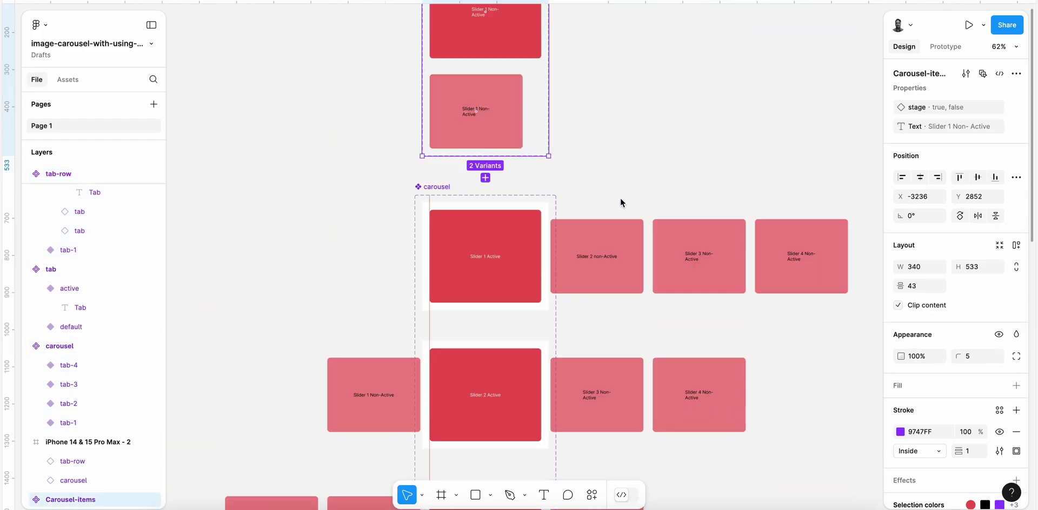
scroll(620, 197, "down", 10)
scroll(620, 198, "up", 3)
scroll(620, 198, "down", 4)
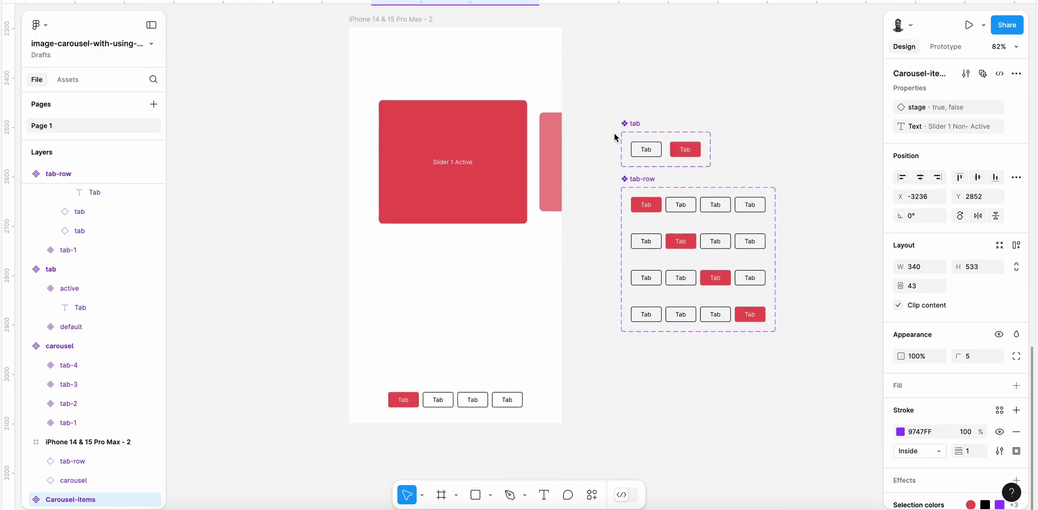
Rename the tab component set's variant property as stage
left_click(629, 123)
double_click(916, 107)
type("s")
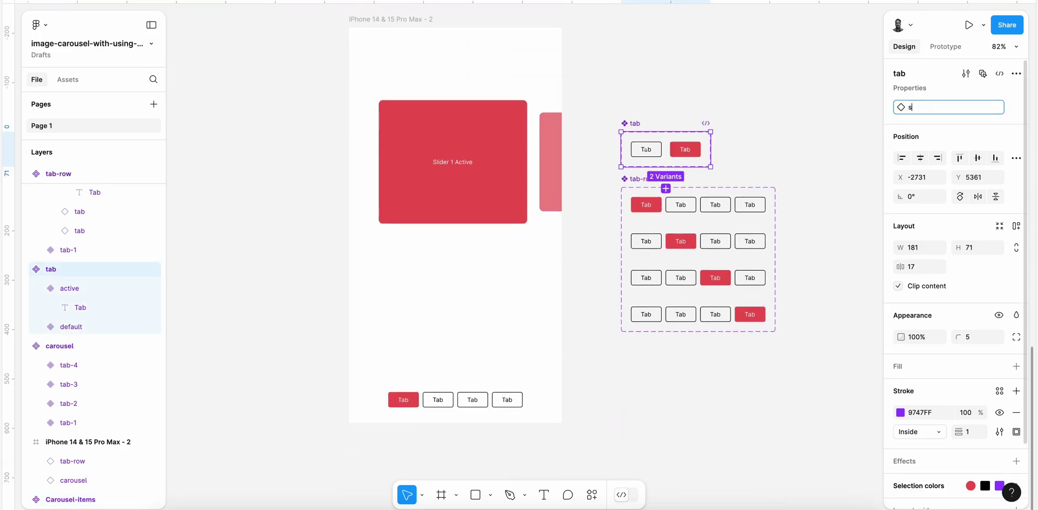
type("tage")
key("Return")
Rename the tab-row component set's variant property as state
left_click(643, 179)
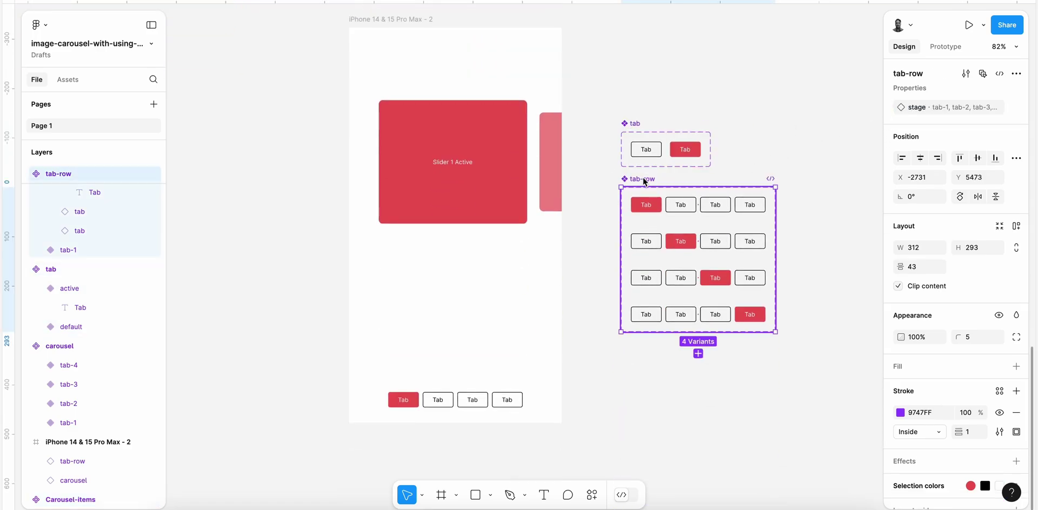
double_click(915, 106)
type("stat")
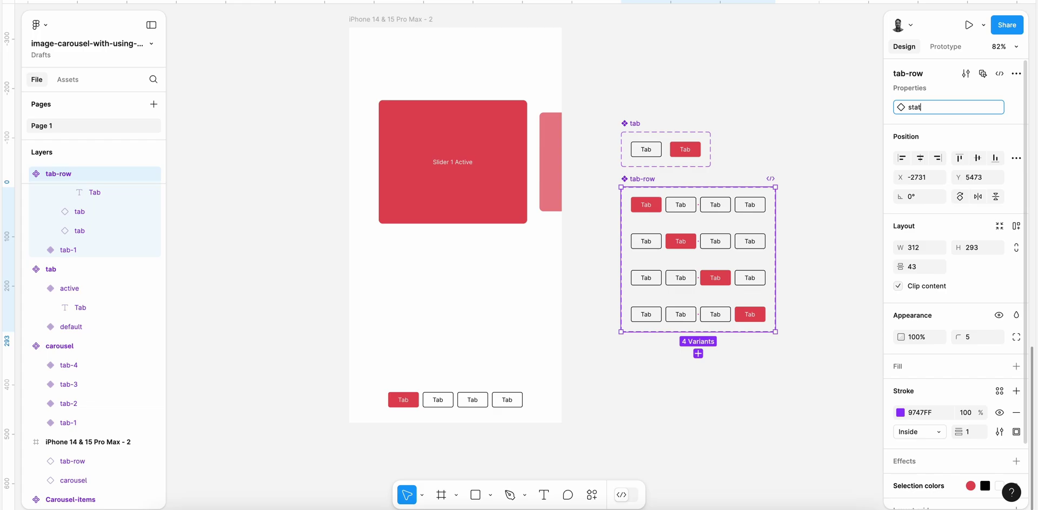
type("e")
key("Return")
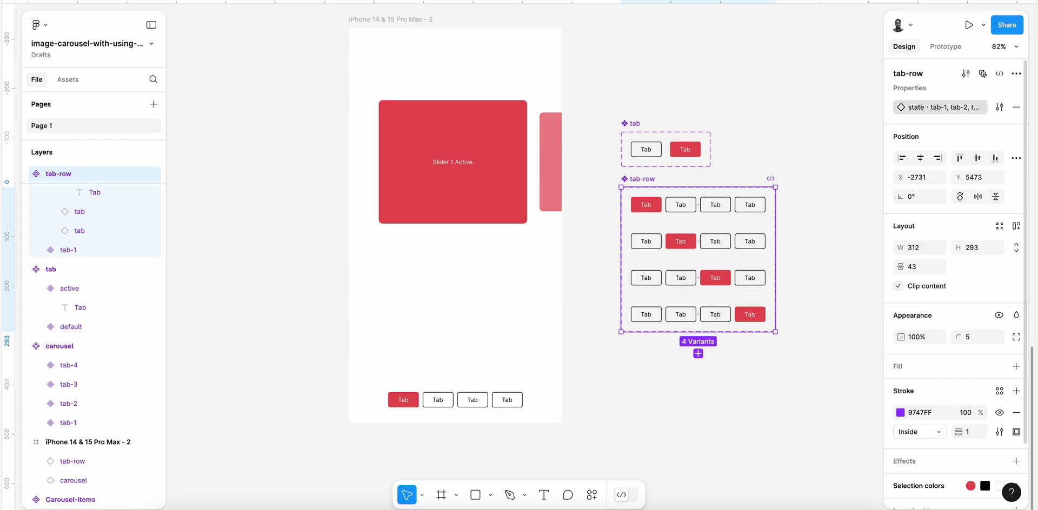
Move the carousel instance up in the phone frame to Y 67
left_click(591, 303)
scroll(591, 303, "left", 2)
left_click(517, 134)
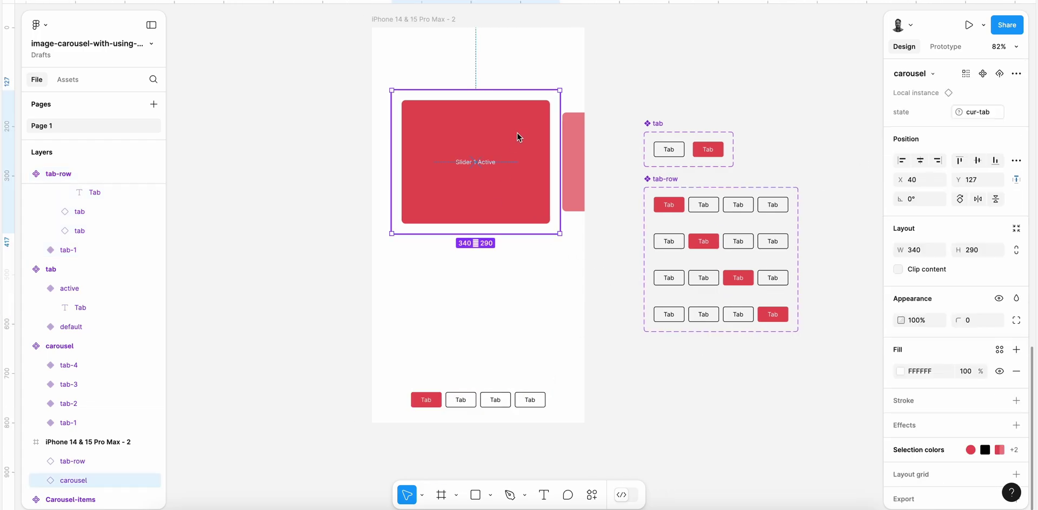
key("shift+Up")
key("shift+Up")
key("shift+Up")
key("shift+Up")
key("shift+Up")
key("shift+Up")
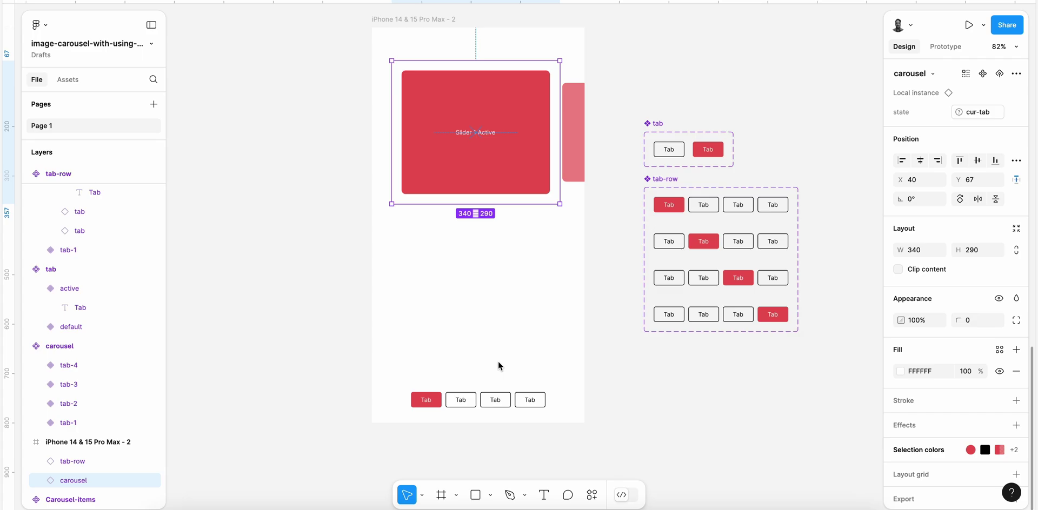
Bind the state property of the phone frame's tab-row instance to the cur-tab variable
left_click(500, 404)
left_click(1016, 112)
left_click(939, 185)
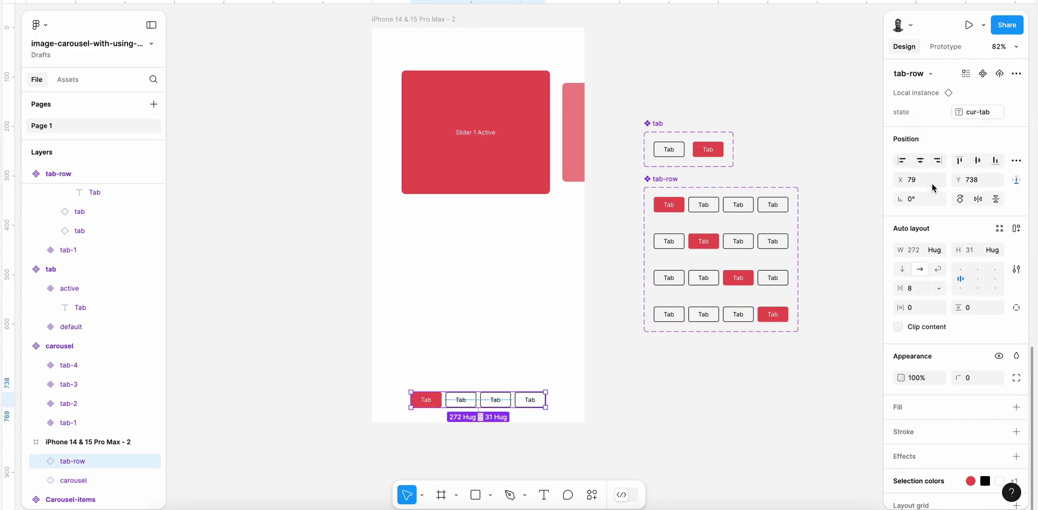
Detach the existing variable from the carousel instance's state property and bind the property to the local cur-tab variable
left_click(500, 179)
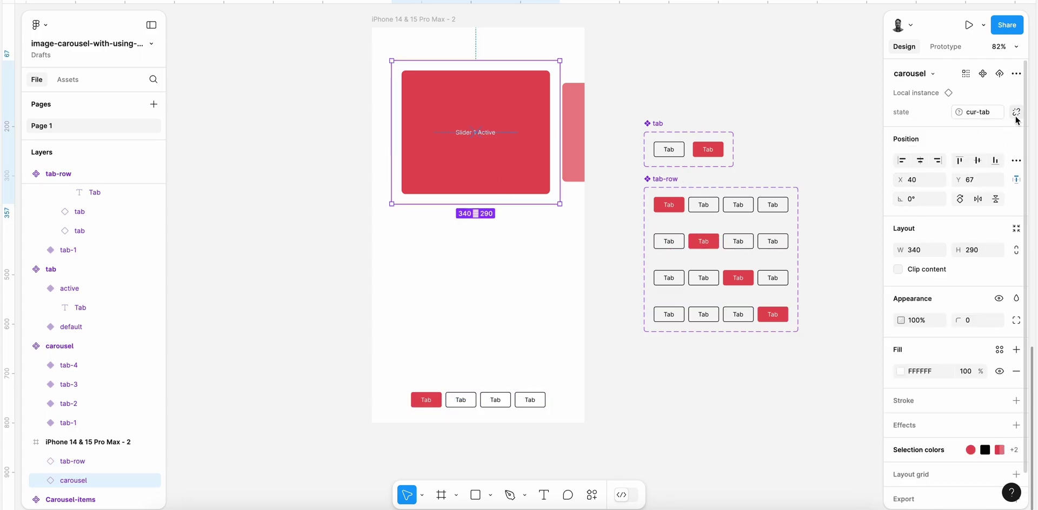
left_click(1017, 111)
left_click(1016, 111)
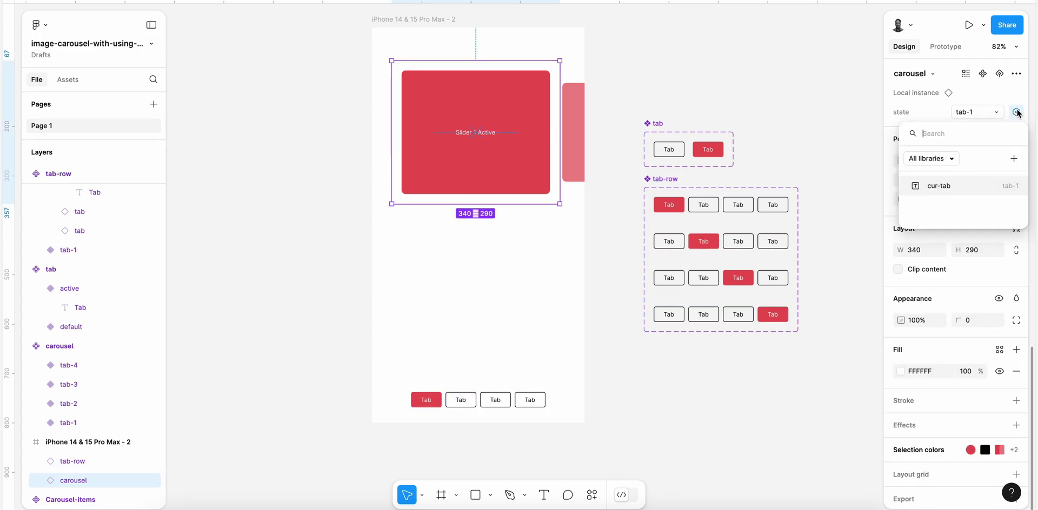
left_click(930, 187)
left_click(719, 89)
Preview the iPhone 14 & 15 Pro Max - 2 frame as a prototype, swipe the carousel to test it with the tab row, and return to the editor
scroll(654, 106, "down", 3)
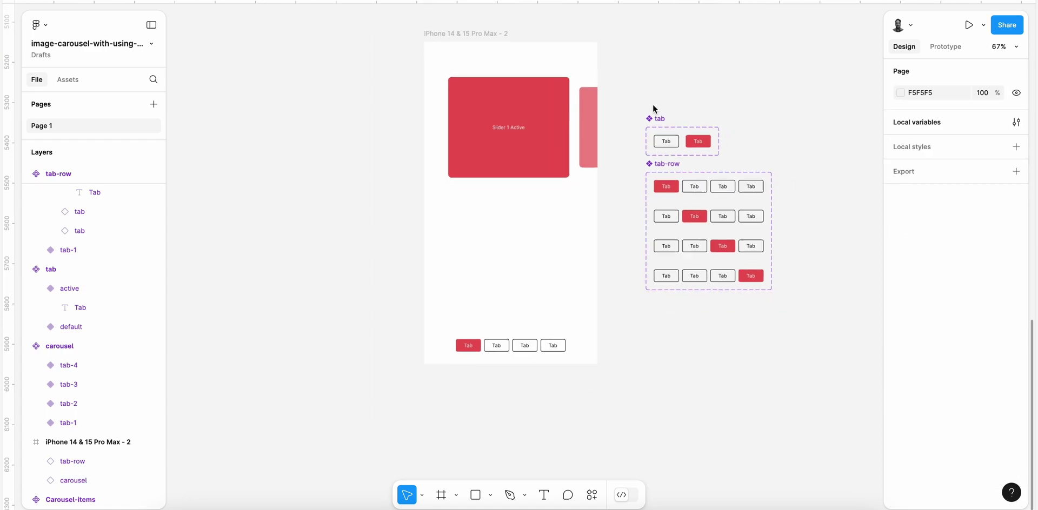
left_click(492, 32)
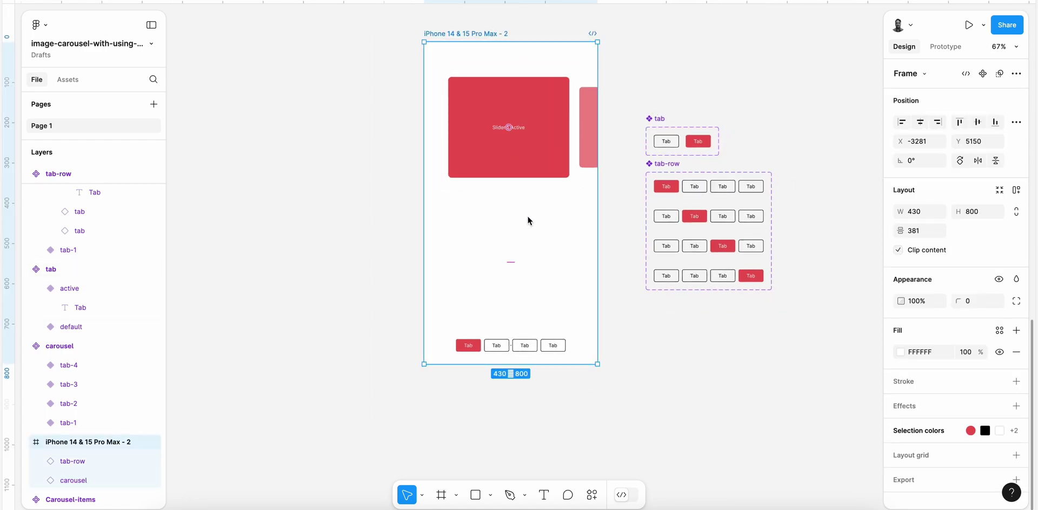
left_click(969, 25)
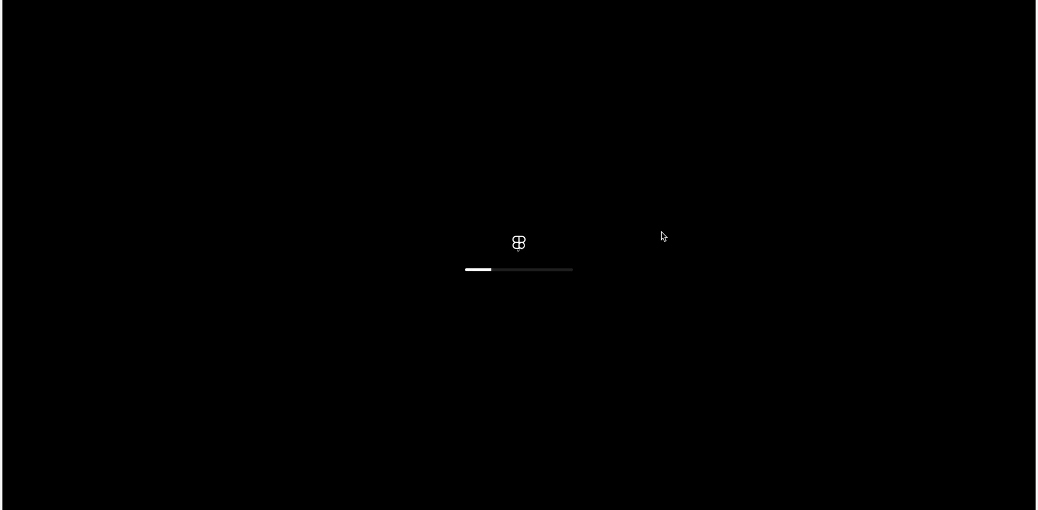
left_click(470, 179)
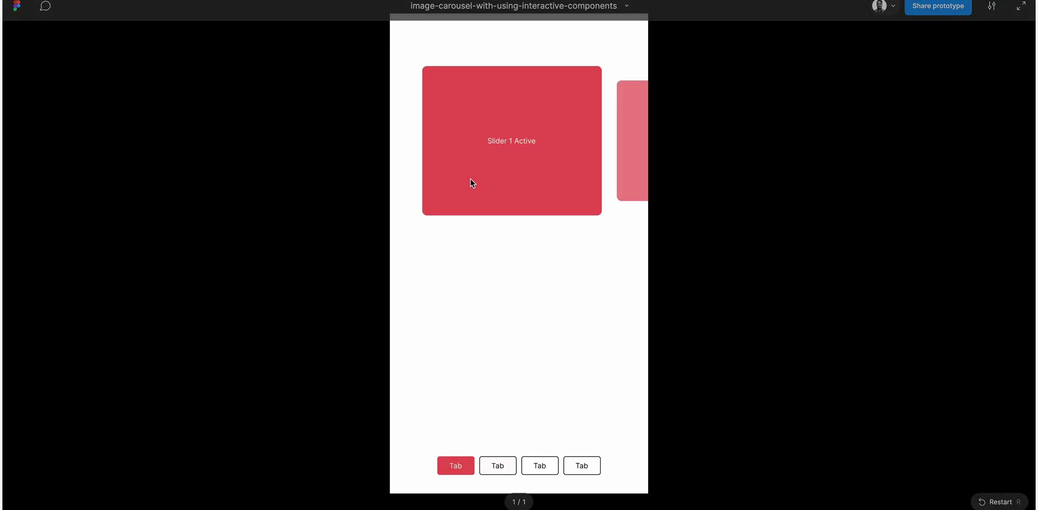
left_click_drag(470, 176, 445, 167)
left_click_drag(529, 156, 572, 157)
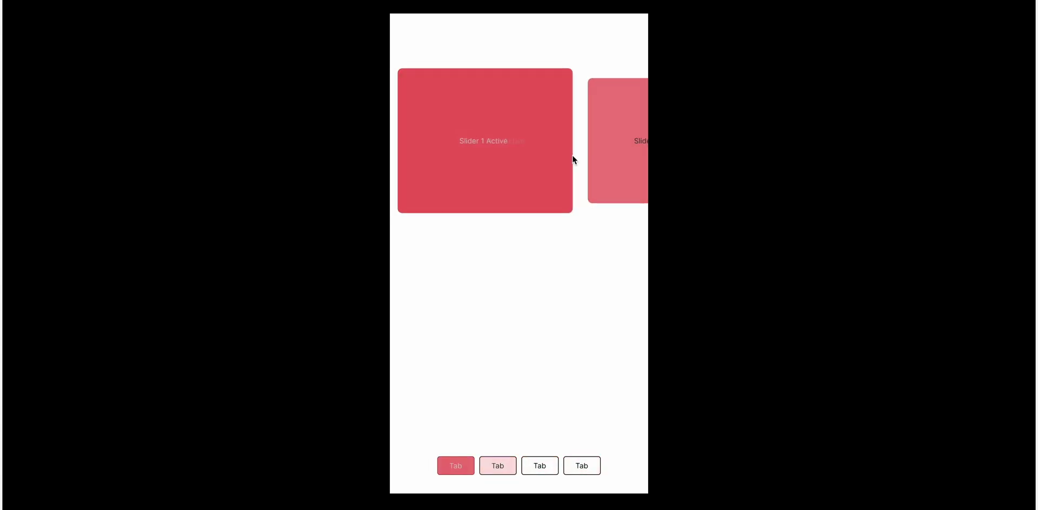
key("Escape")
scroll(490, 181, "up", 2)
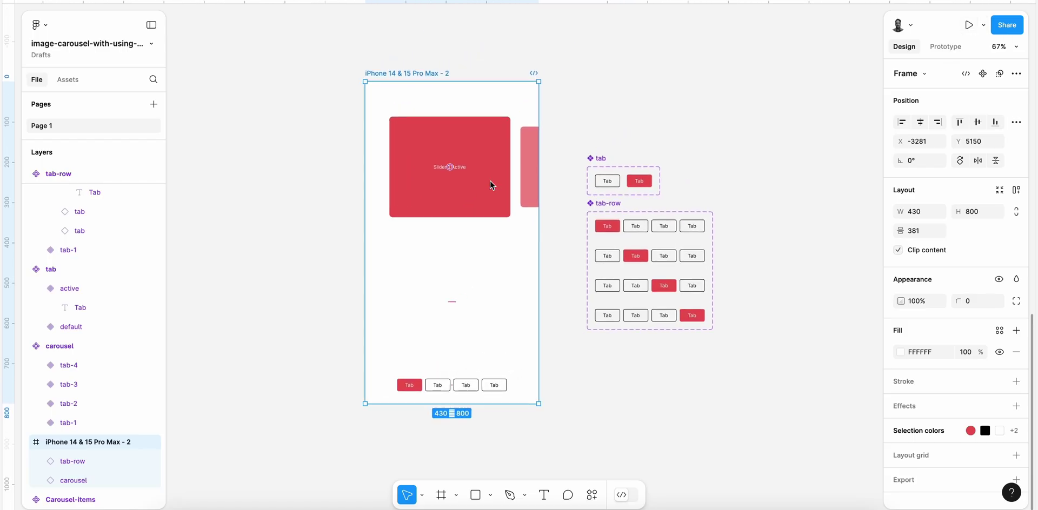
scroll(490, 181, "down", 3)
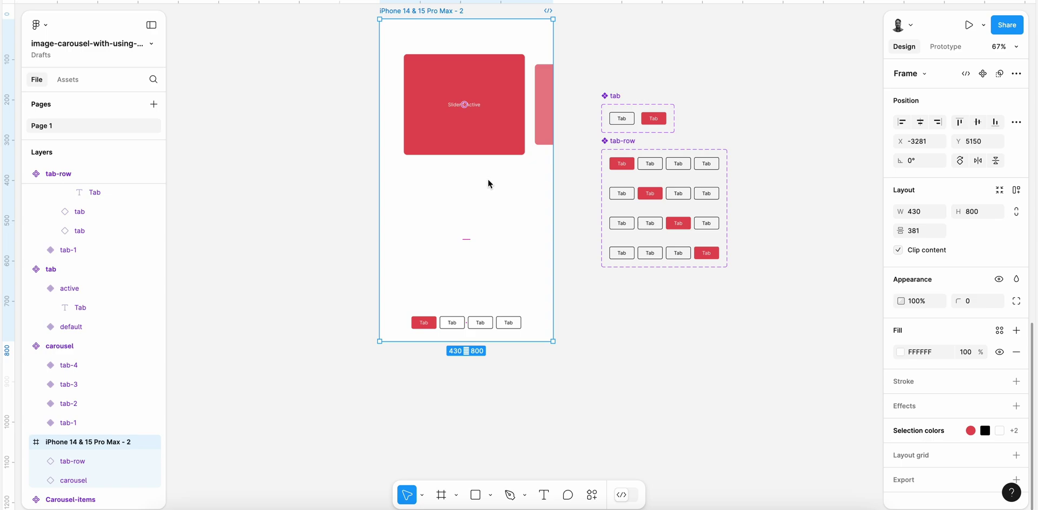
Check the state binding of the carousel and tab-row instances on the phone frame, and review the cur-tab entry in the local variables
left_click(495, 150)
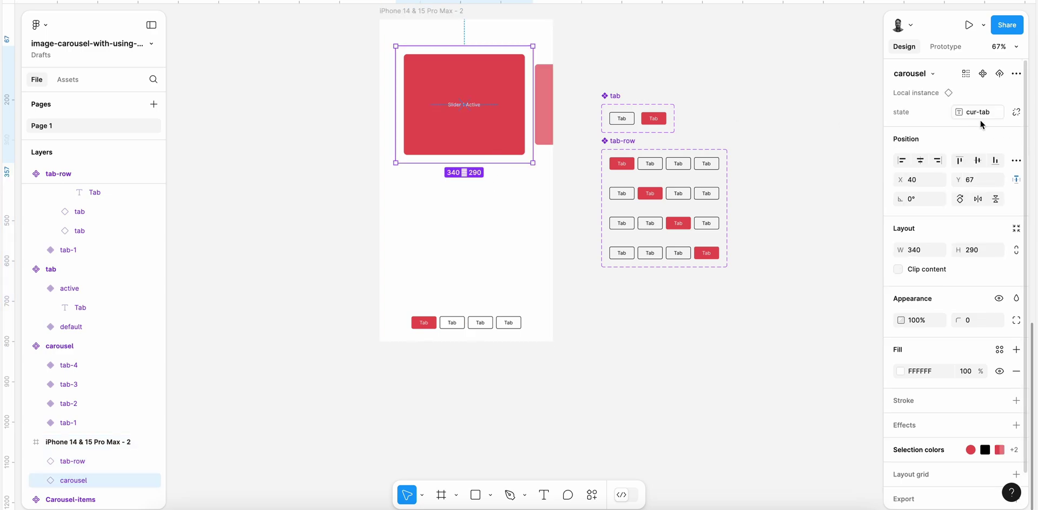
left_click(459, 326)
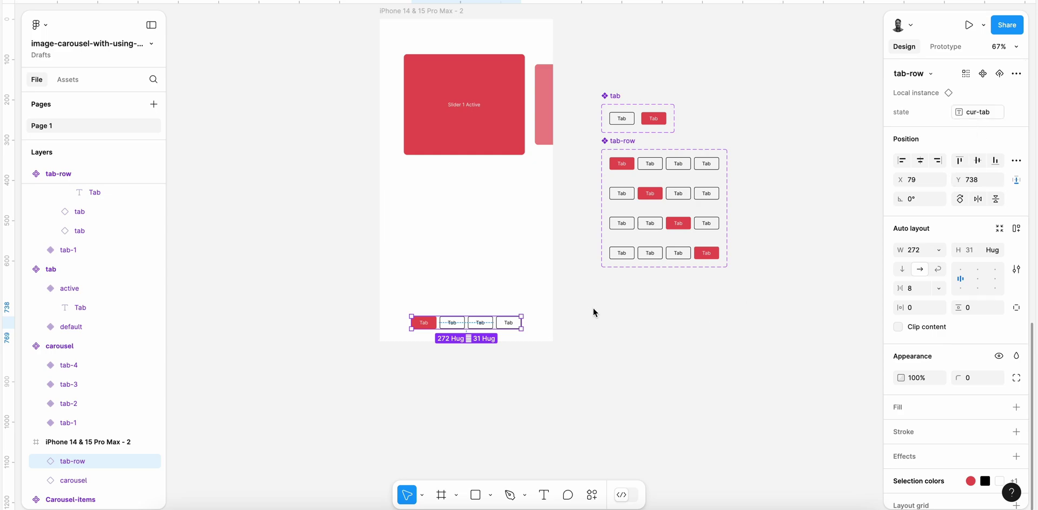
scroll(593, 307, "up", 1)
left_click(821, 115)
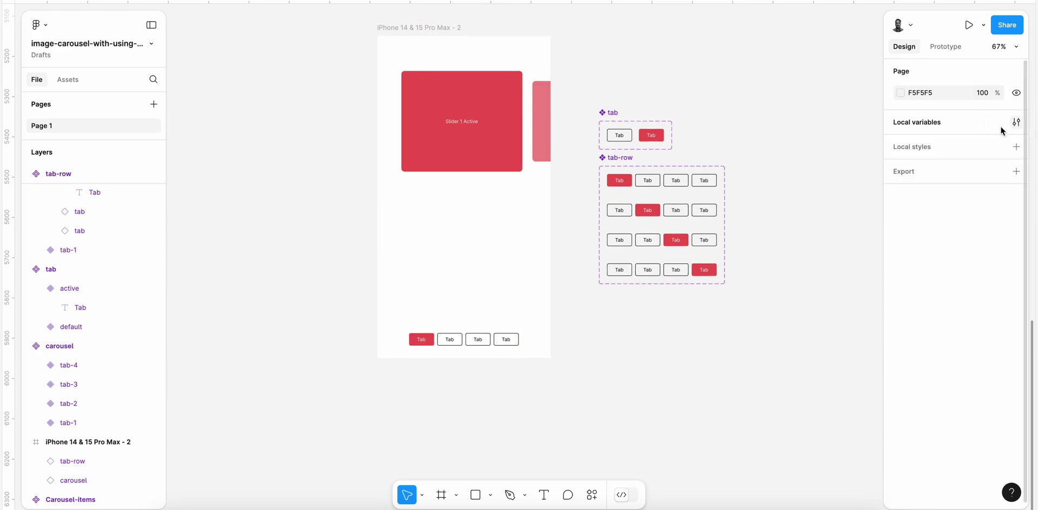
left_click(1015, 122)
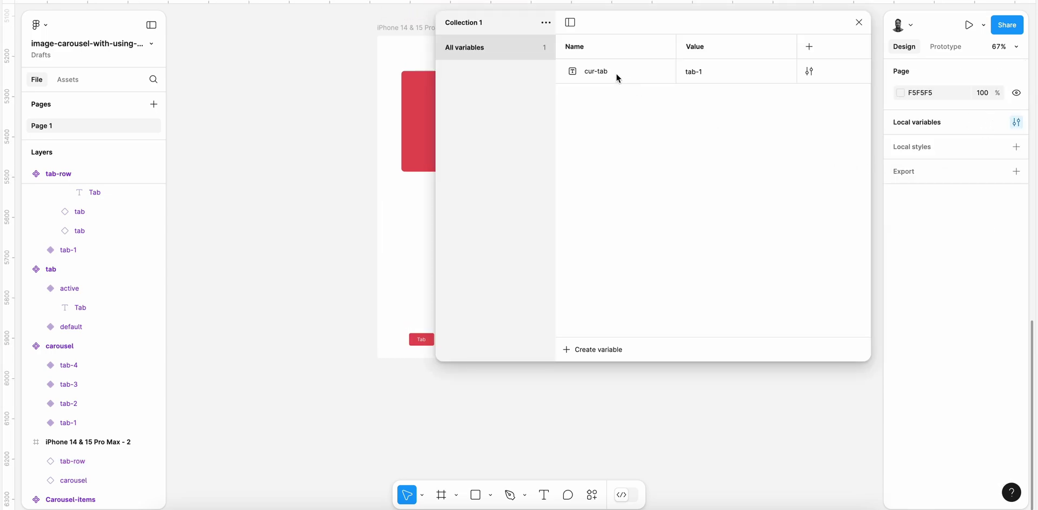
left_click(859, 22)
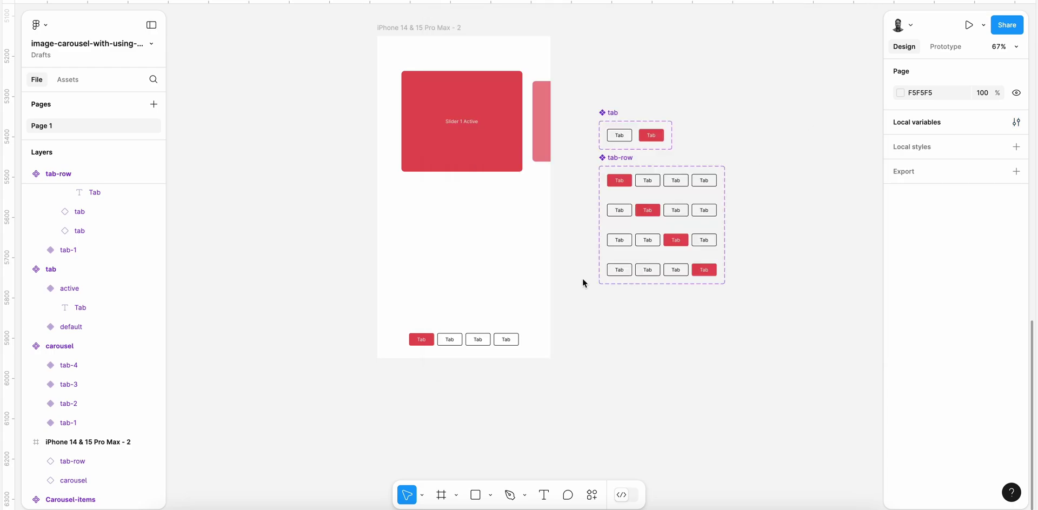
Compare the state value of the first tab-row variant with that of the first carousel variant
scroll(582, 278, "up", 2)
scroll(582, 278, "up", 1)
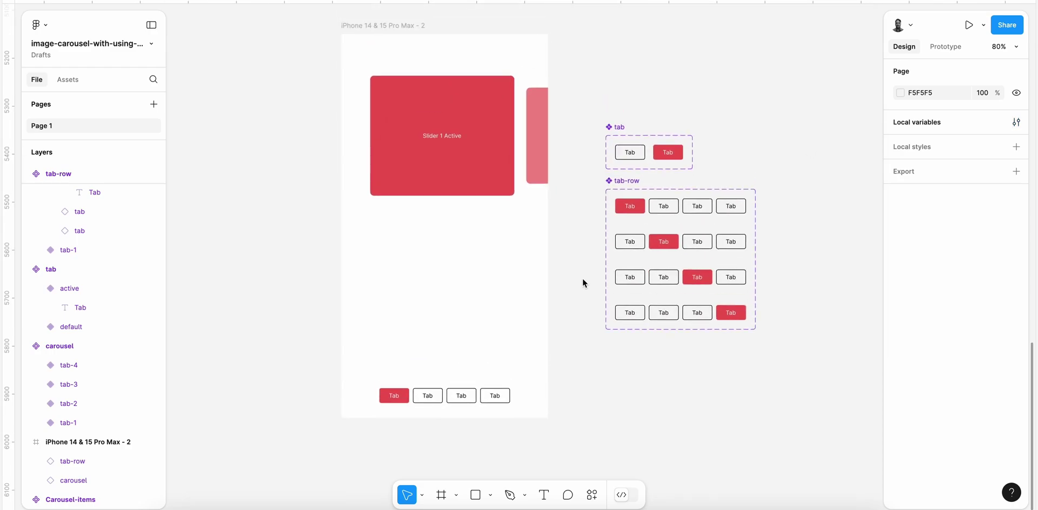
left_click(669, 204)
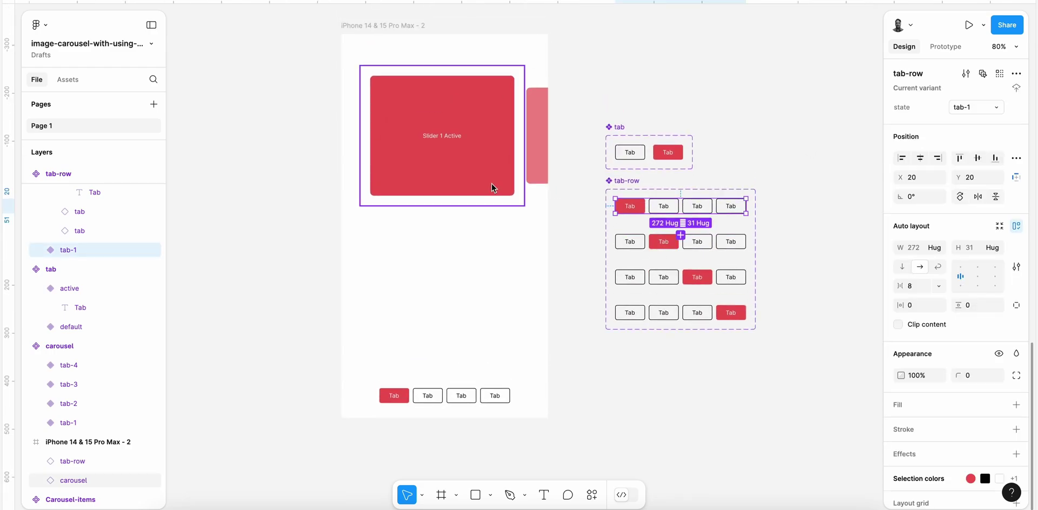
left_click(500, 119)
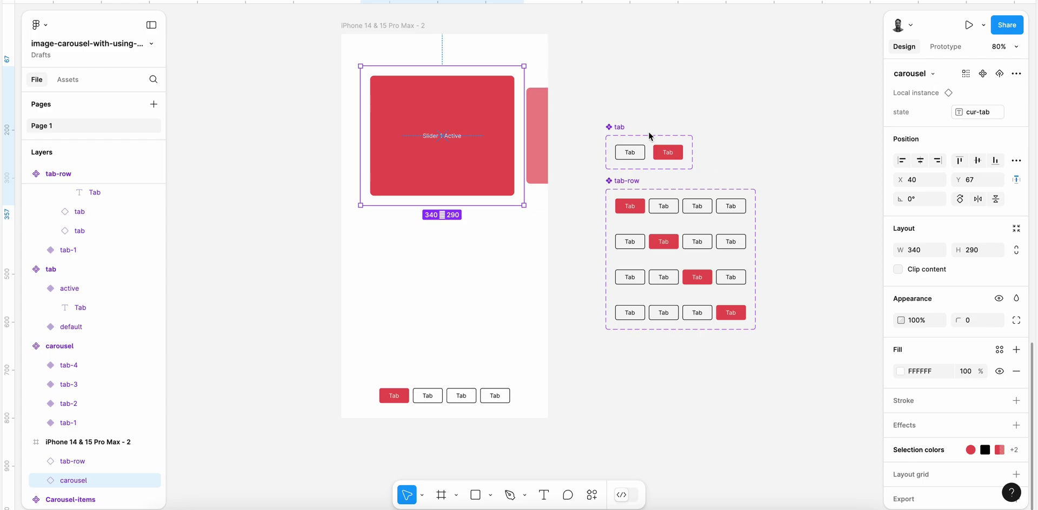
scroll(648, 132, "up", 15)
left_click(500, 139)
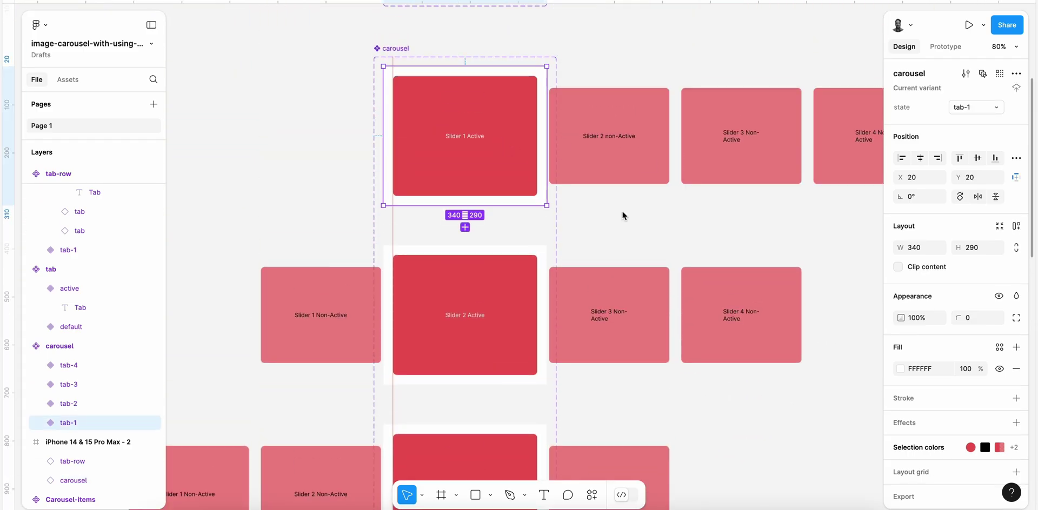
scroll(621, 214, "down", 15)
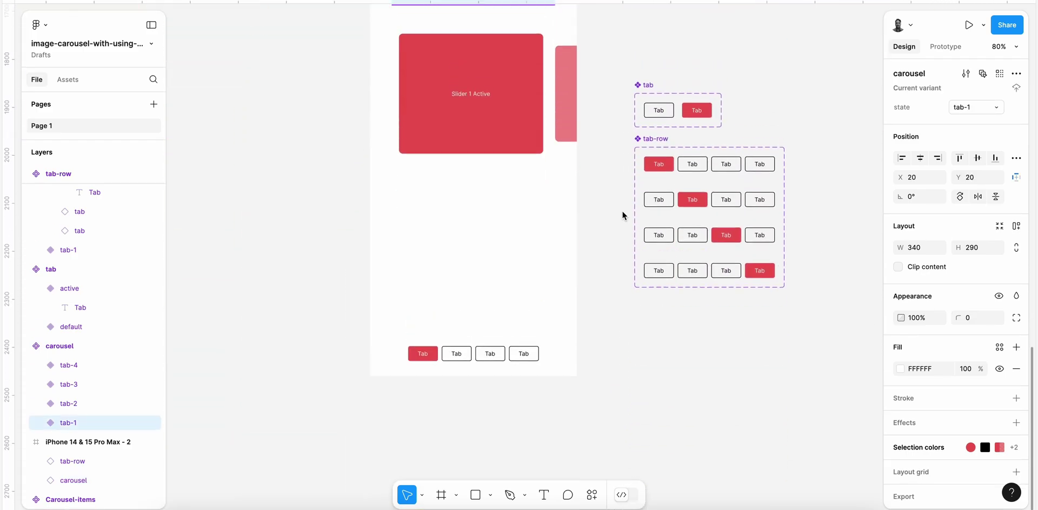
scroll(622, 214, "up", 2)
scroll(621, 214, "down", 4)
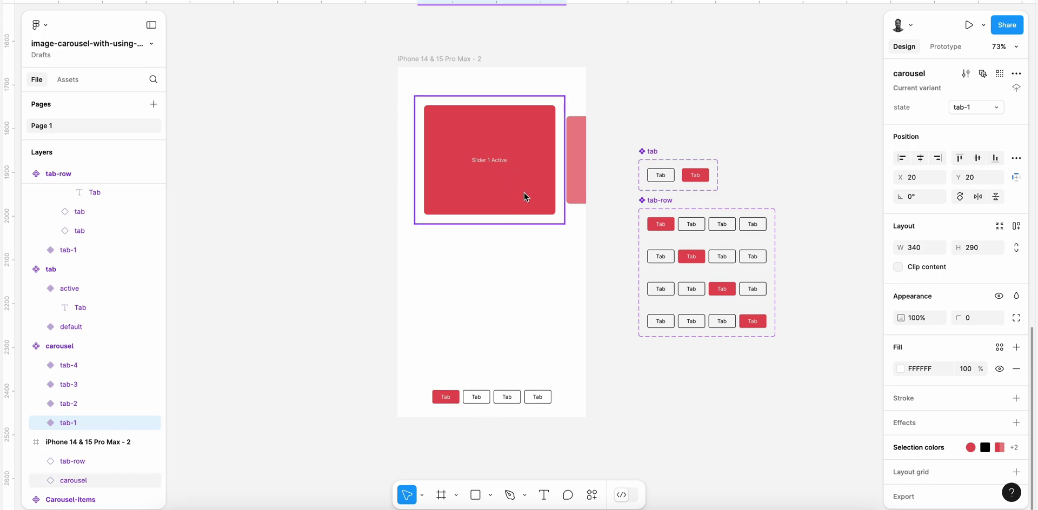
Recheck the bound state of both phone-frame instances, glance at the prototype preview, and review the value of the cur-tab variable
left_click(511, 160)
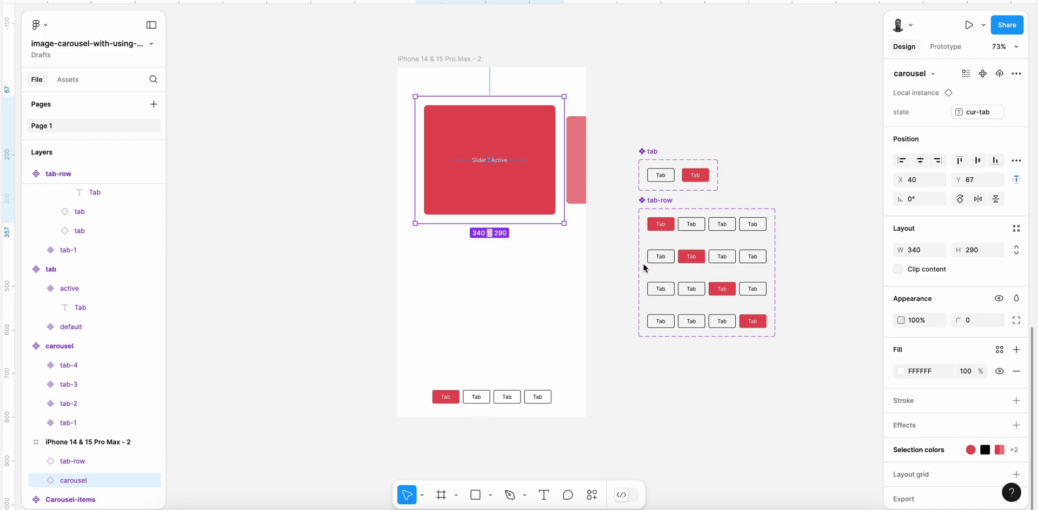
left_click(530, 400)
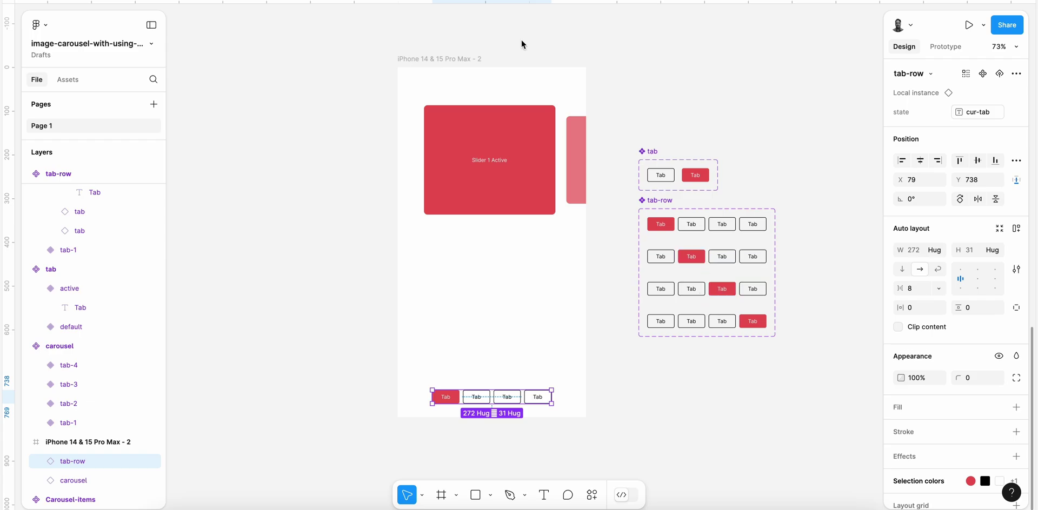
key("ctrl+Tab")
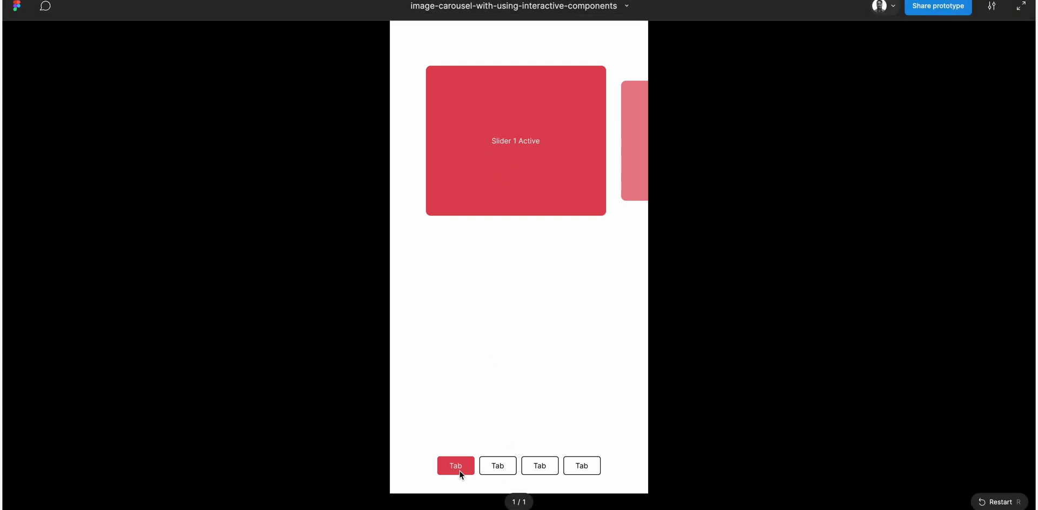
key("ctrl+Tab")
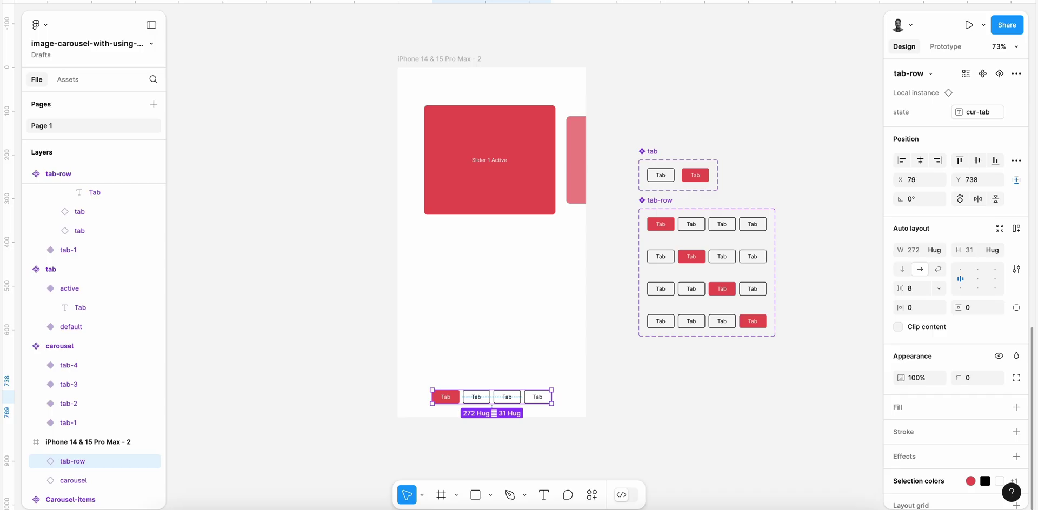
left_click(617, 297)
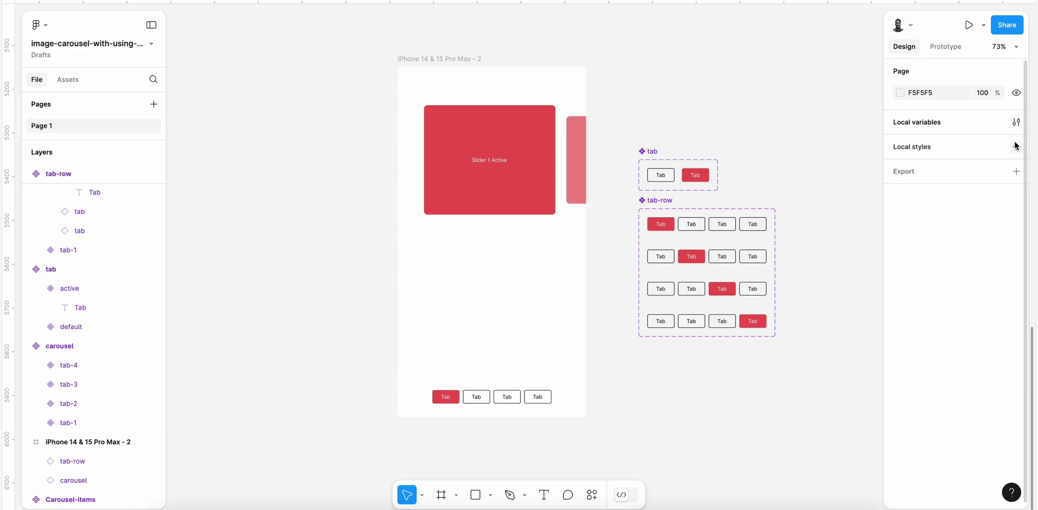
left_click(1016, 122)
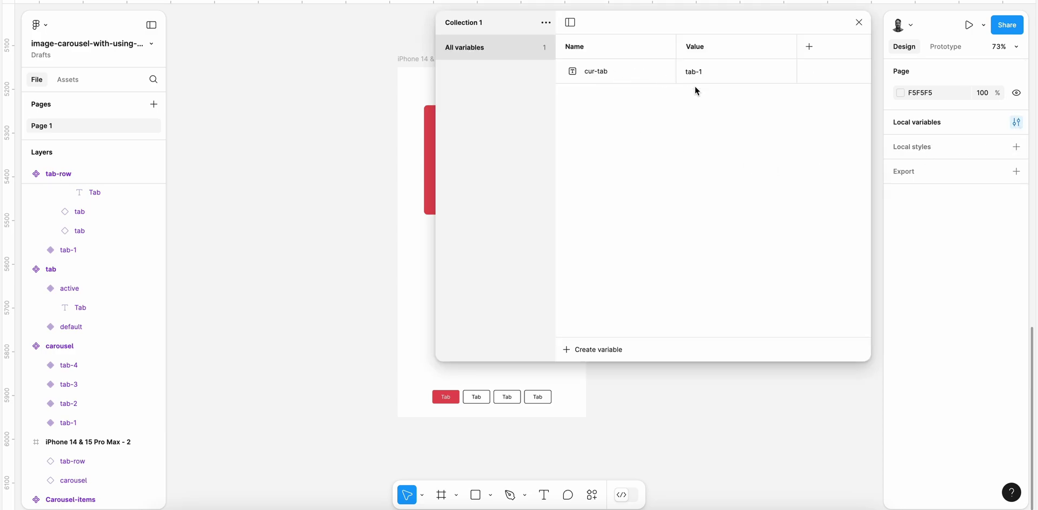
left_click(859, 22)
Inspect the carousel instance, the Slider 1 variant of the carousel component and the first tab-row variant for matching state names
left_click(520, 194)
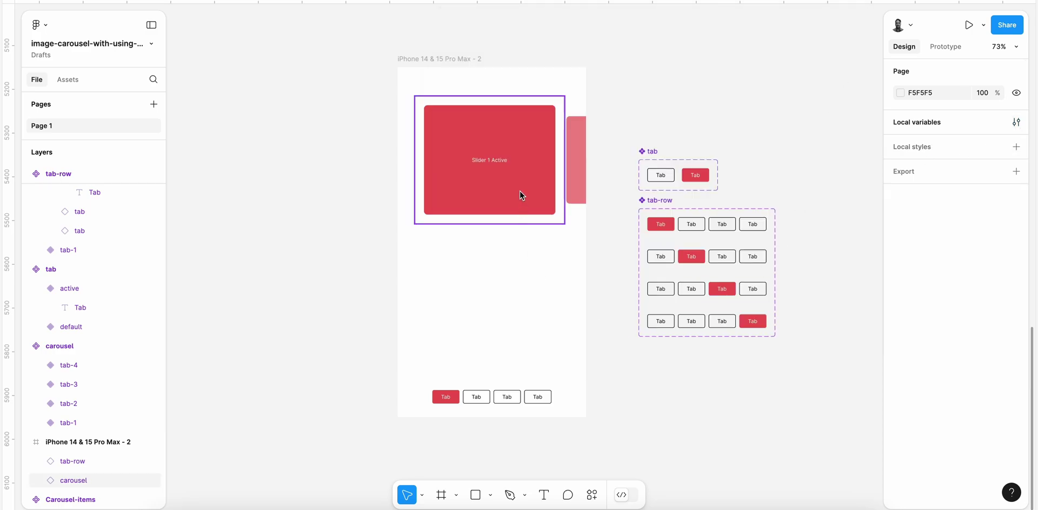
scroll(520, 193, "up", 15)
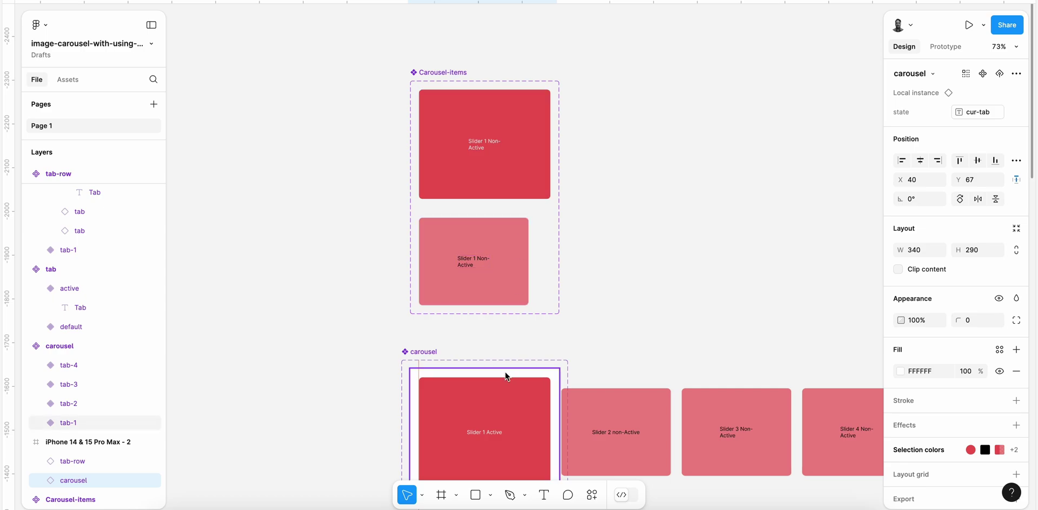
left_click(497, 424)
scroll(496, 411, "down", 5)
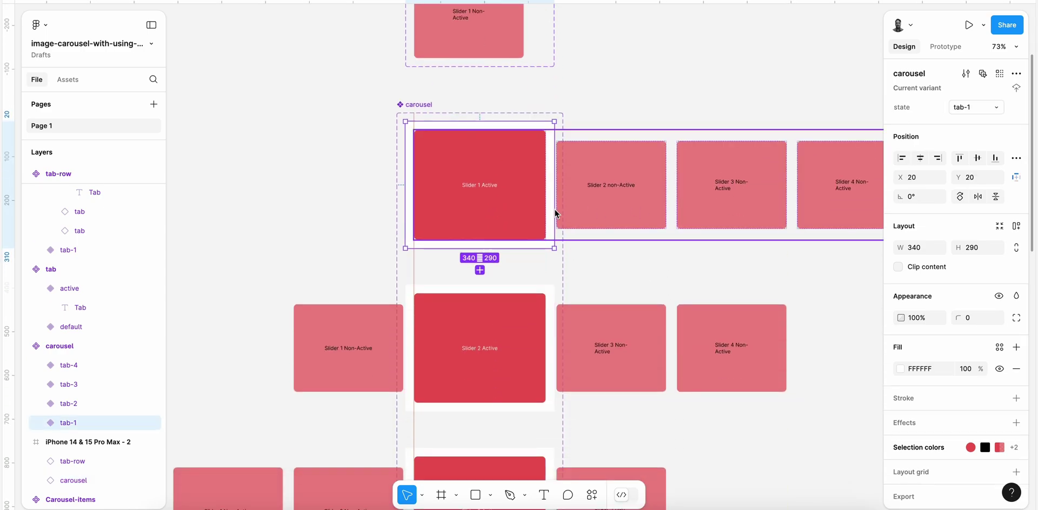
scroll(554, 209, "down", 6)
scroll(554, 207, "up", 10)
left_click(643, 173)
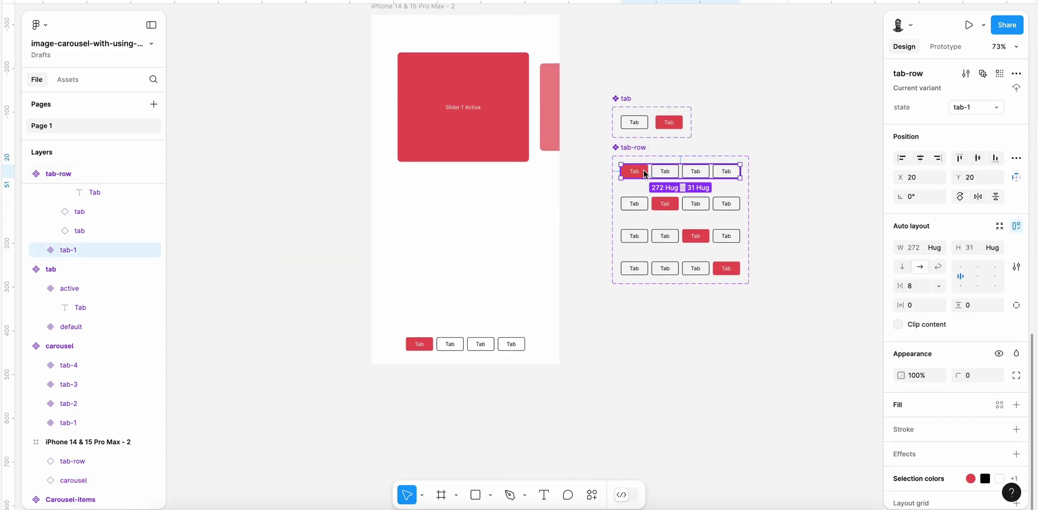
scroll(644, 174, "up", 2)
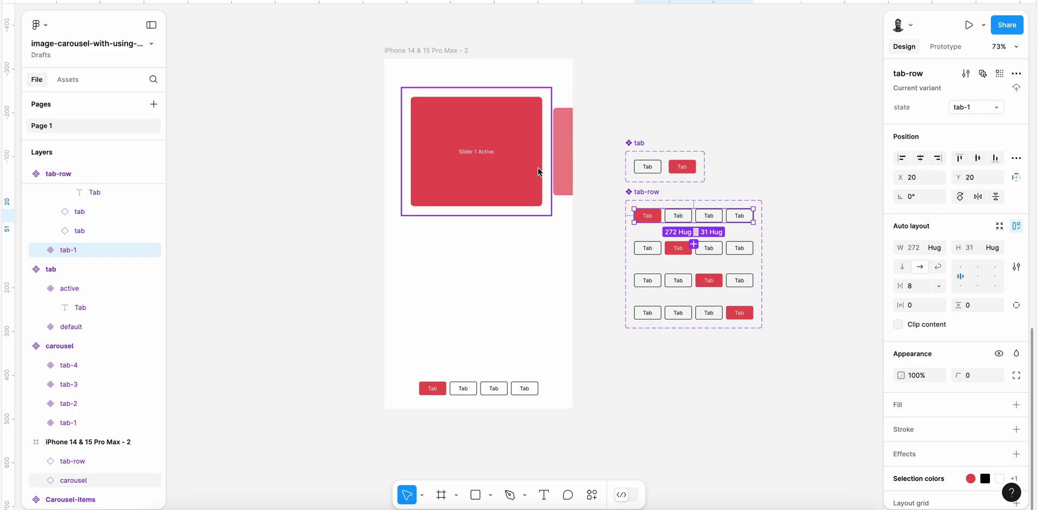
Swipe the carousel to the second slide in the prototype preview to test the tab row, and return to the editor
left_click(436, 1)
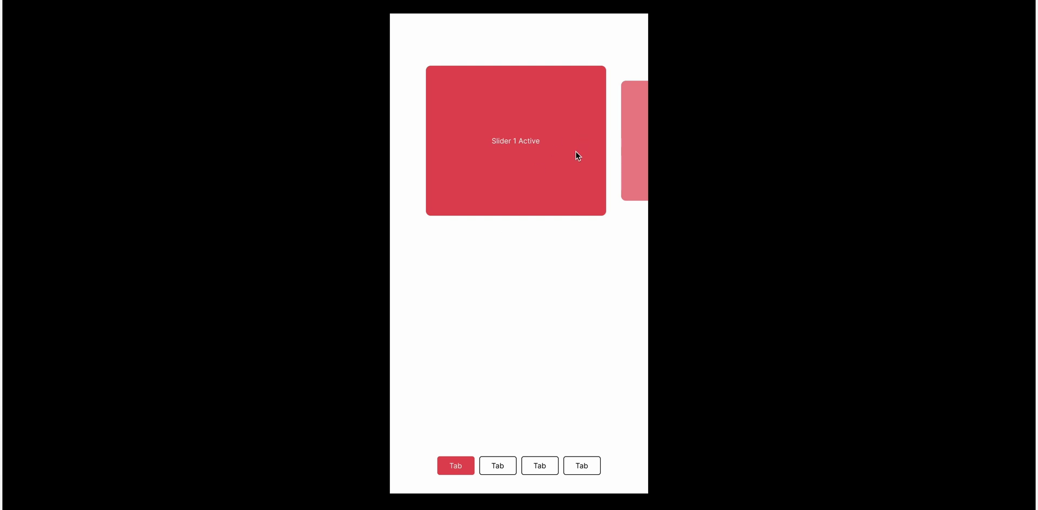
left_click_drag(575, 152, 476, 153)
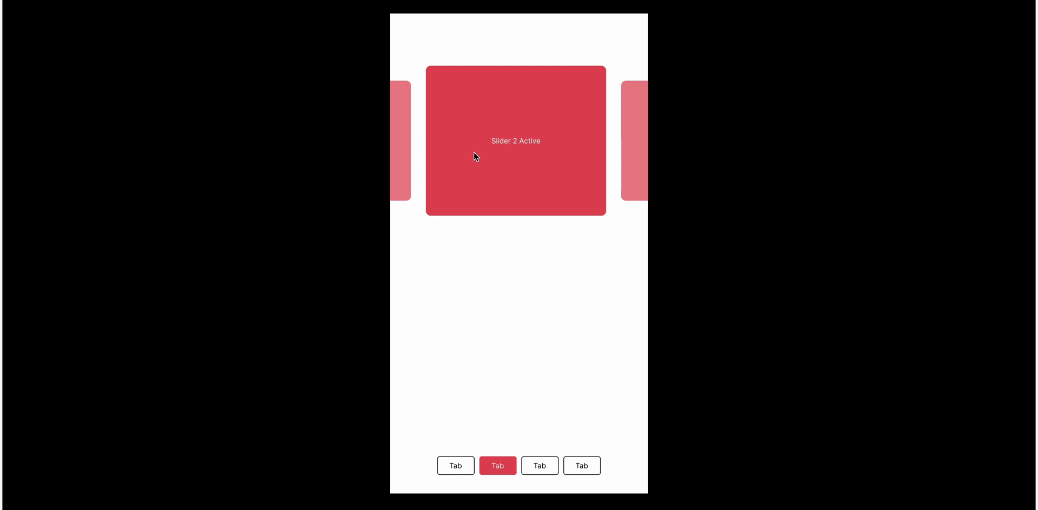
left_click(119, 1)
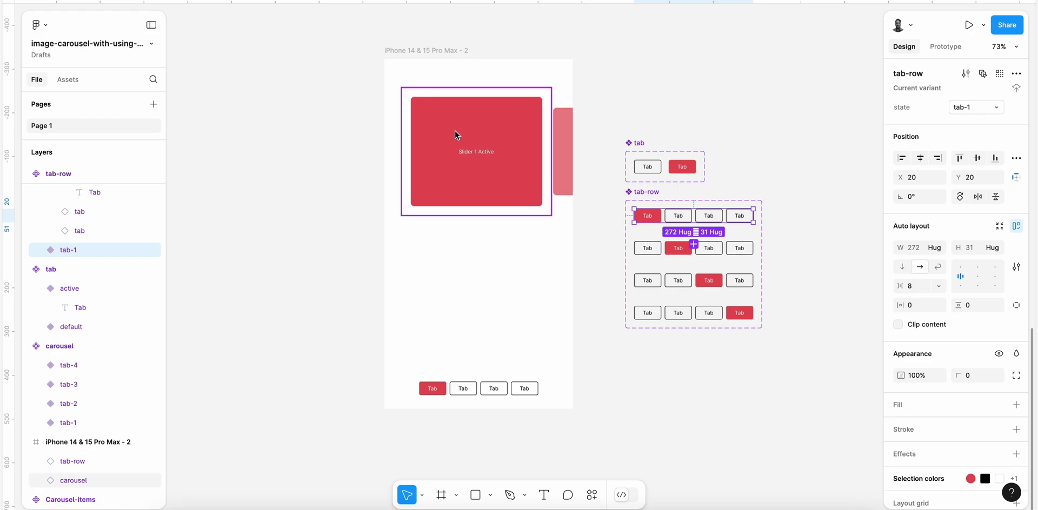
Examine the state property of the tab-row component set and of the carousel component set
left_click(642, 191)
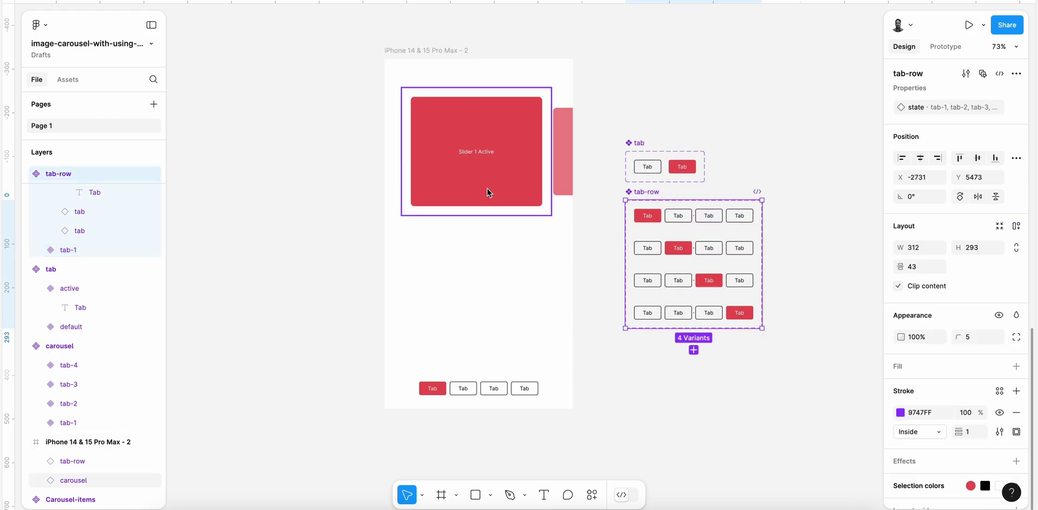
scroll(487, 189, "up", 15)
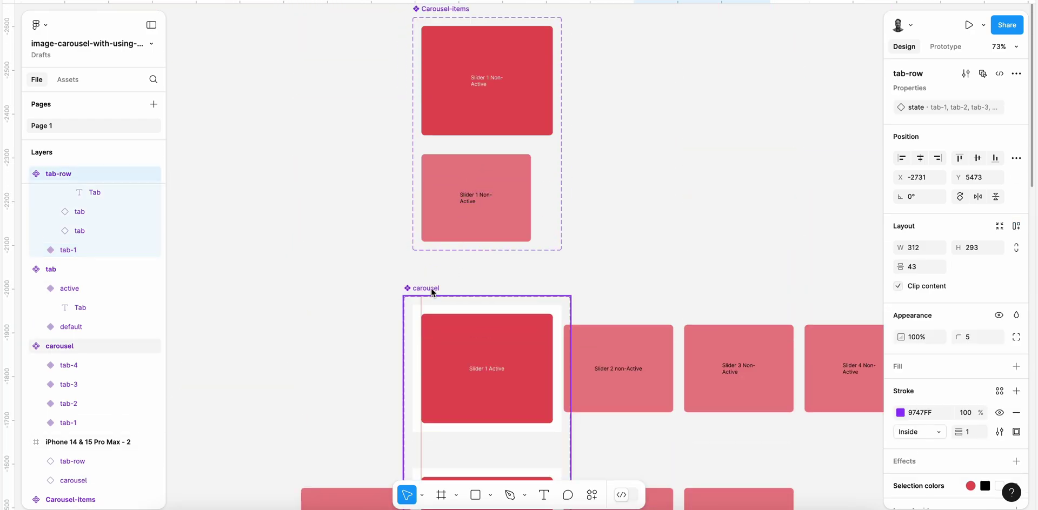
left_click(431, 291)
Swipe the carousel forward to the third slide and then backward in the prototype preview, and return to the editor
scroll(431, 291, "down", 20)
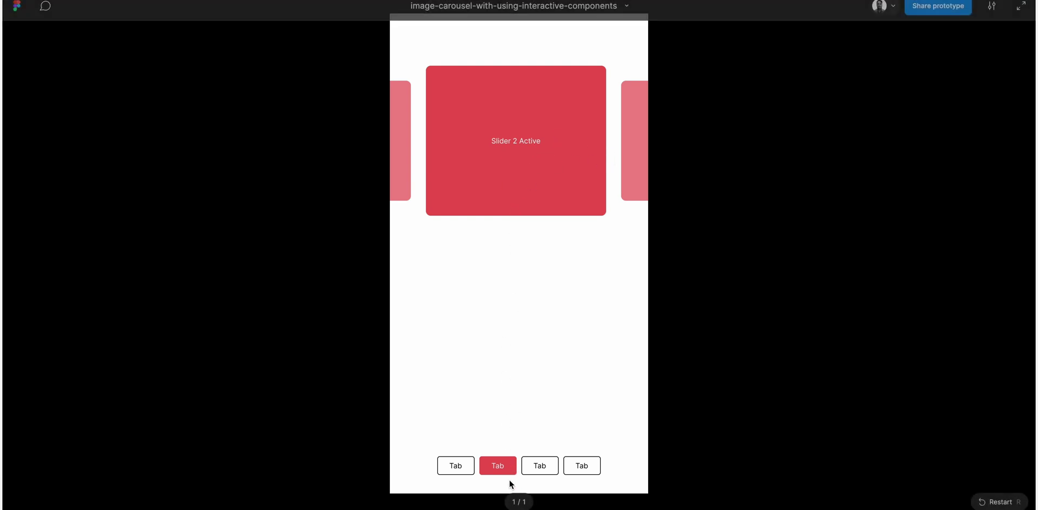
left_click_drag(577, 198, 490, 197)
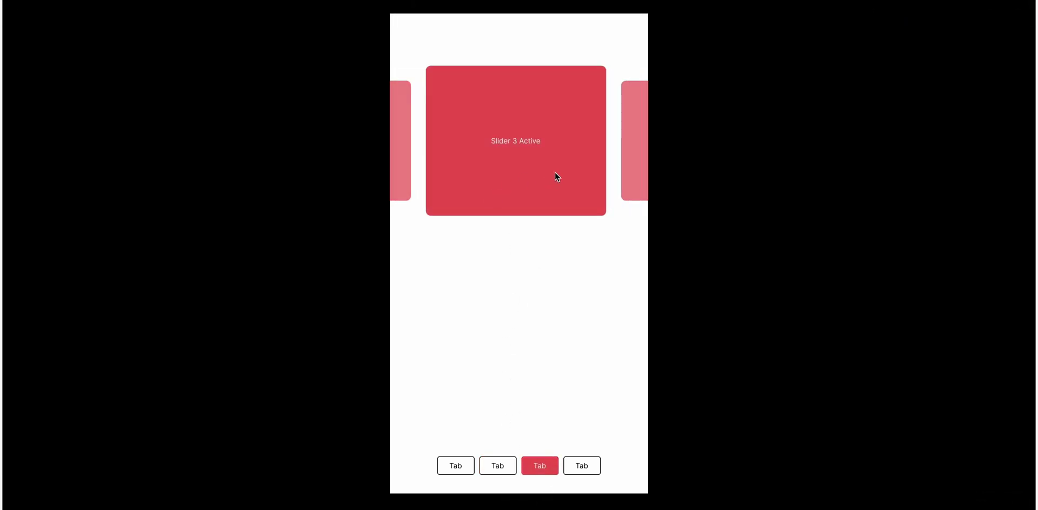
left_click_drag(555, 175, 591, 162)
left_click_drag(489, 153, 627, 144)
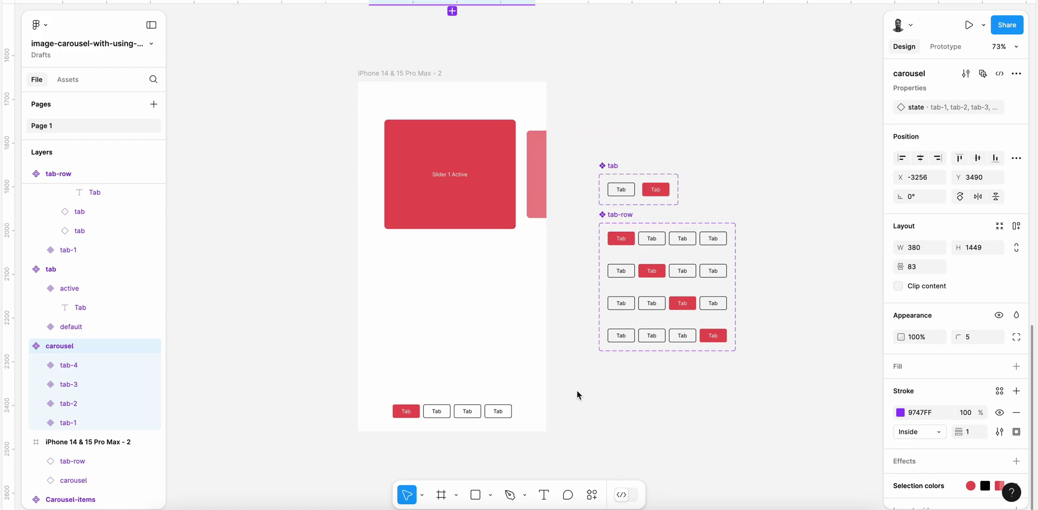
Add an on-click interaction to the first tab nested in the phone frame's tab-row instance
scroll(566, 343, "up", 2)
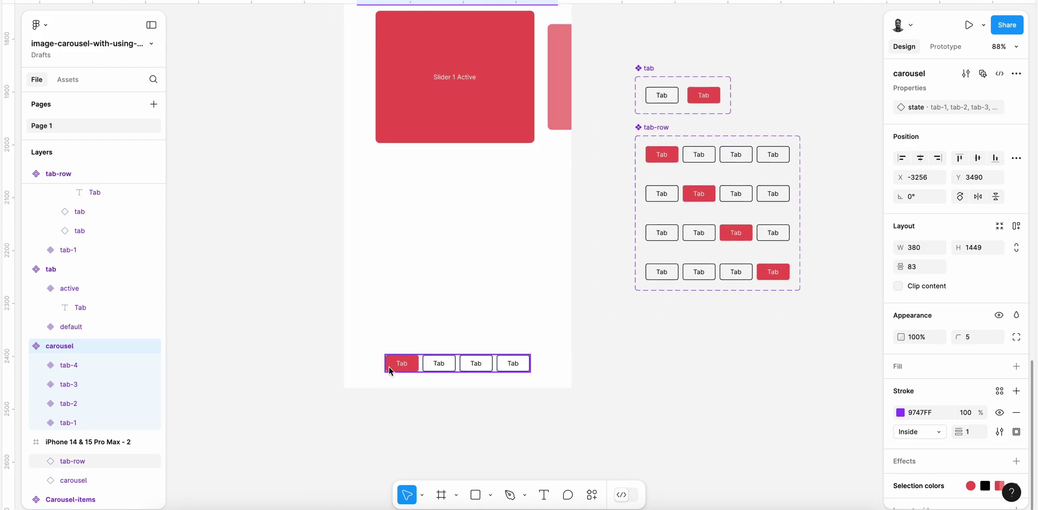
left_click(388, 368)
left_click(36, 462)
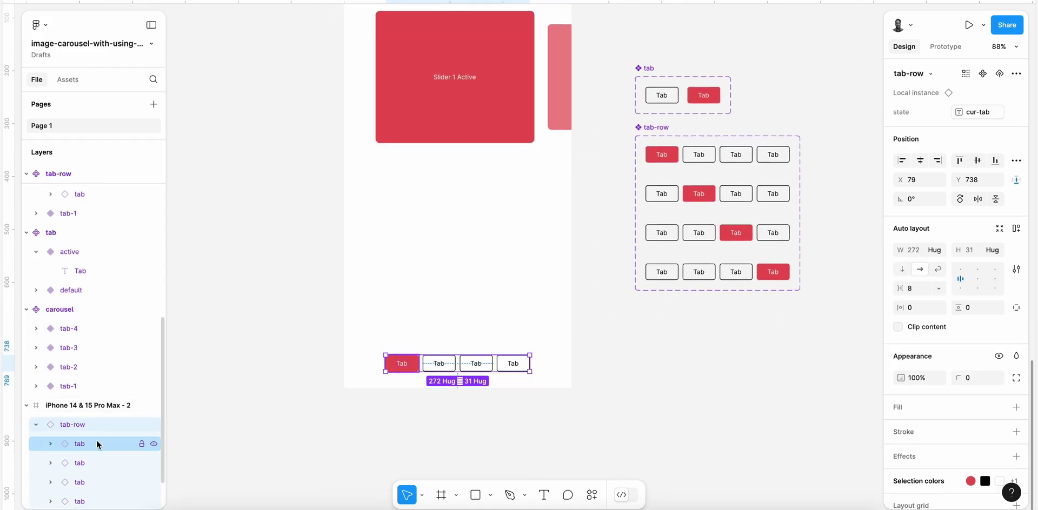
left_click(89, 445)
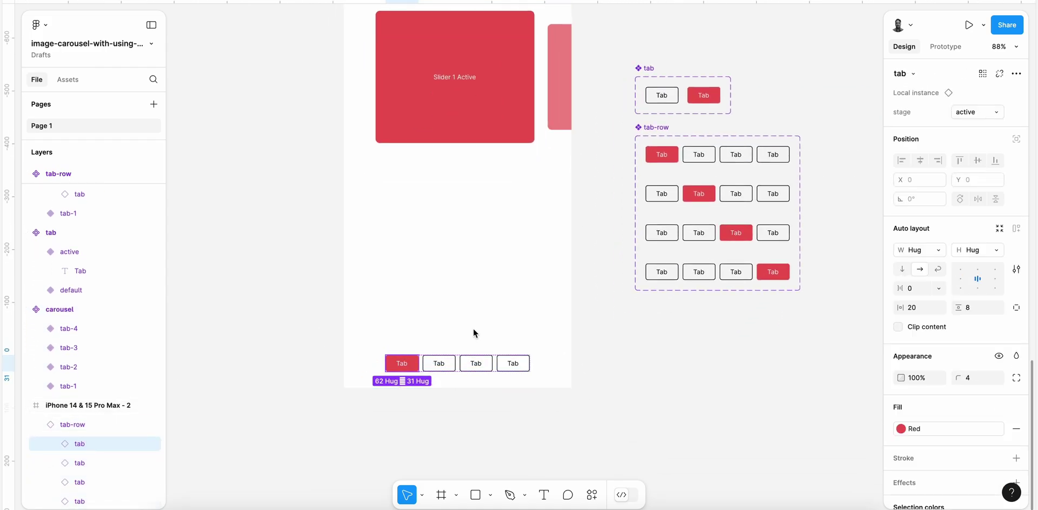
left_click(946, 48)
left_click(1014, 72)
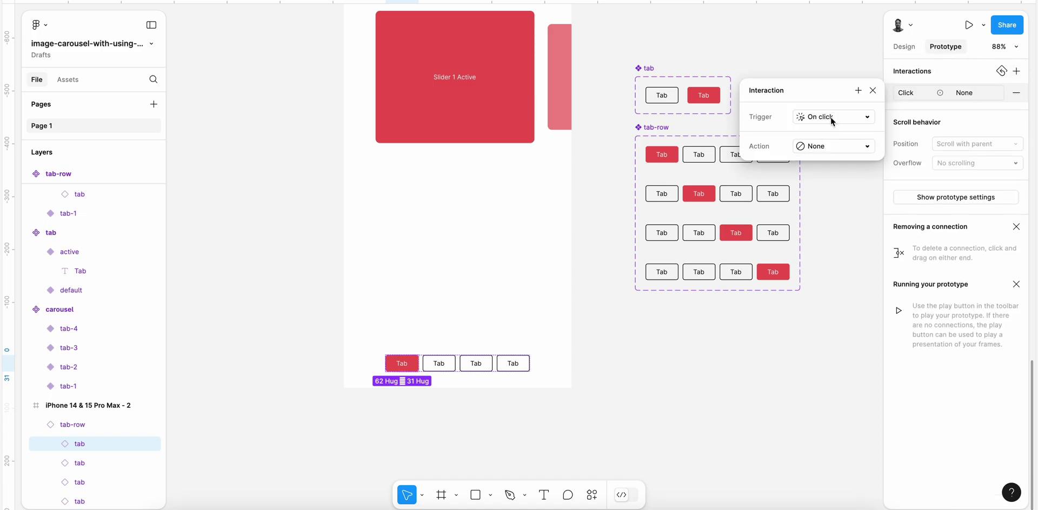
Make the first tab's click interaction set the cur-tab variable to "tab-1"
left_click(817, 146)
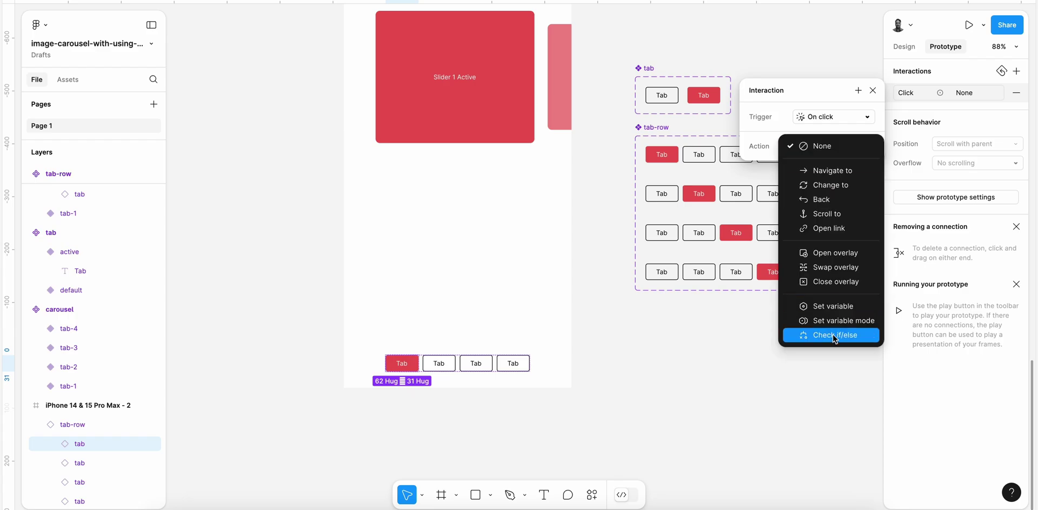
left_click(832, 306)
left_click(832, 221)
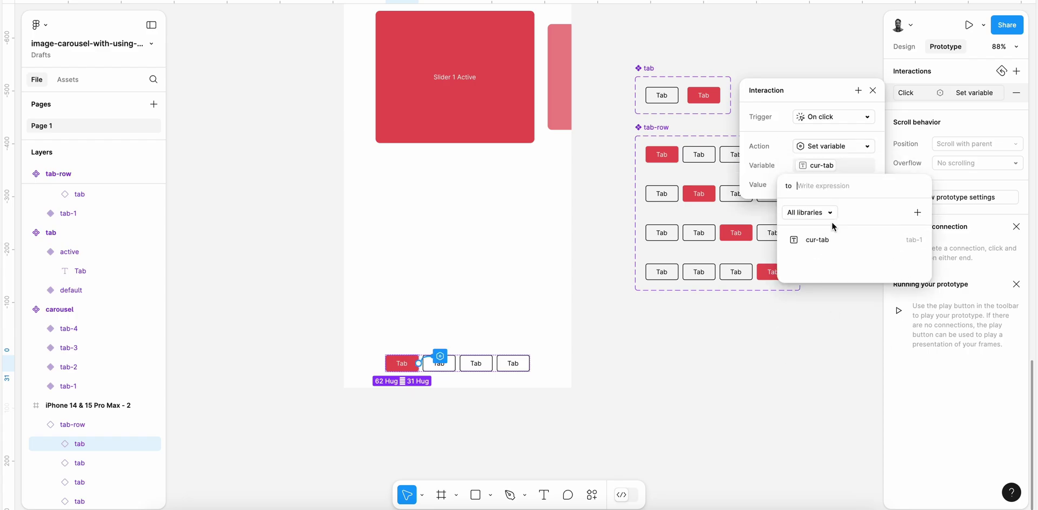
left_click(760, 171)
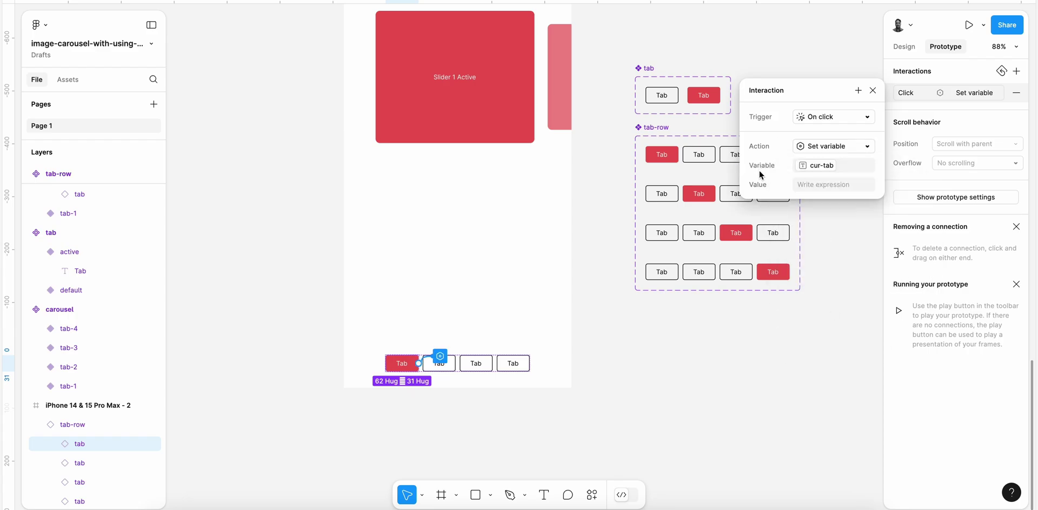
left_click(811, 184)
type("'")
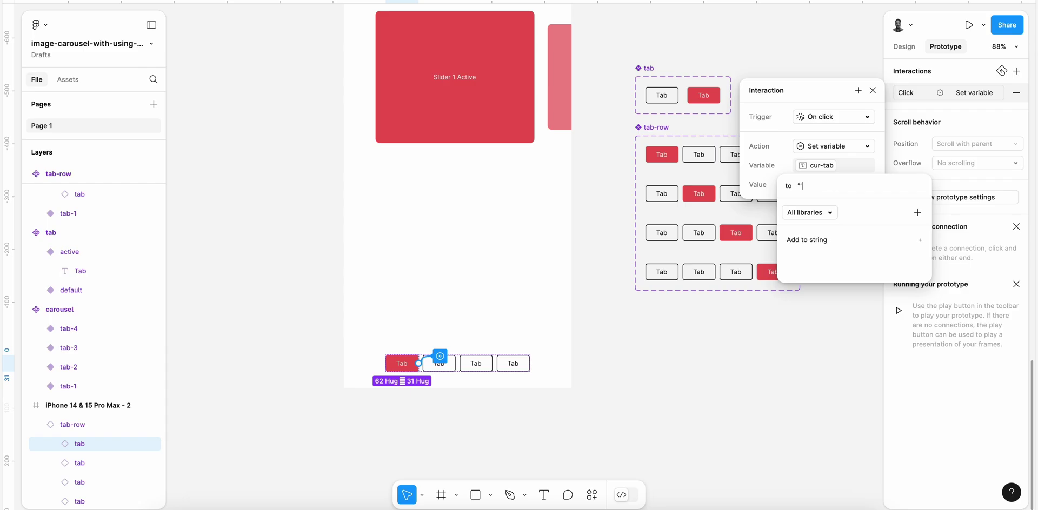
type("tab-1")
key("Return")
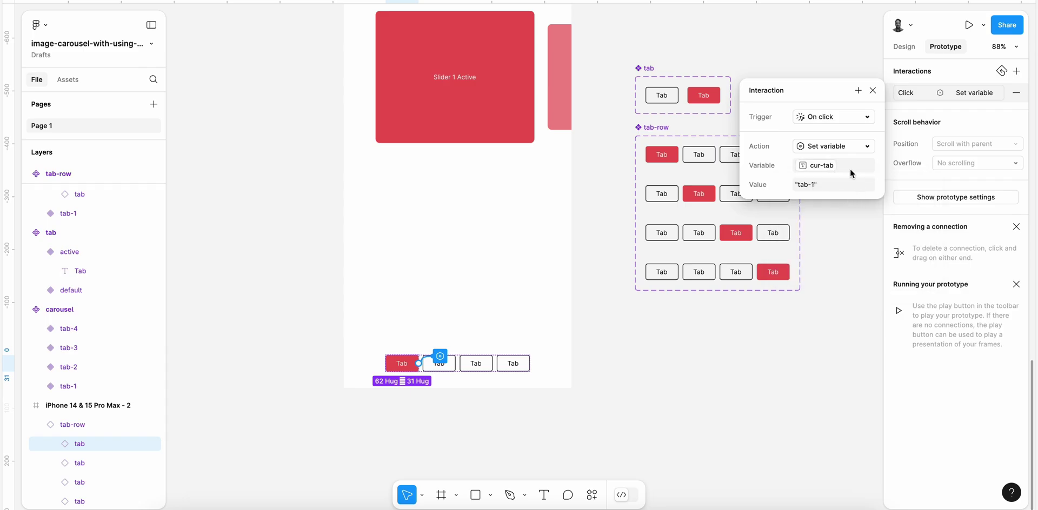
Add an on-click interaction to the phone frame's second tab that sets the cur-tab variable to "tab-2"
left_click(439, 363)
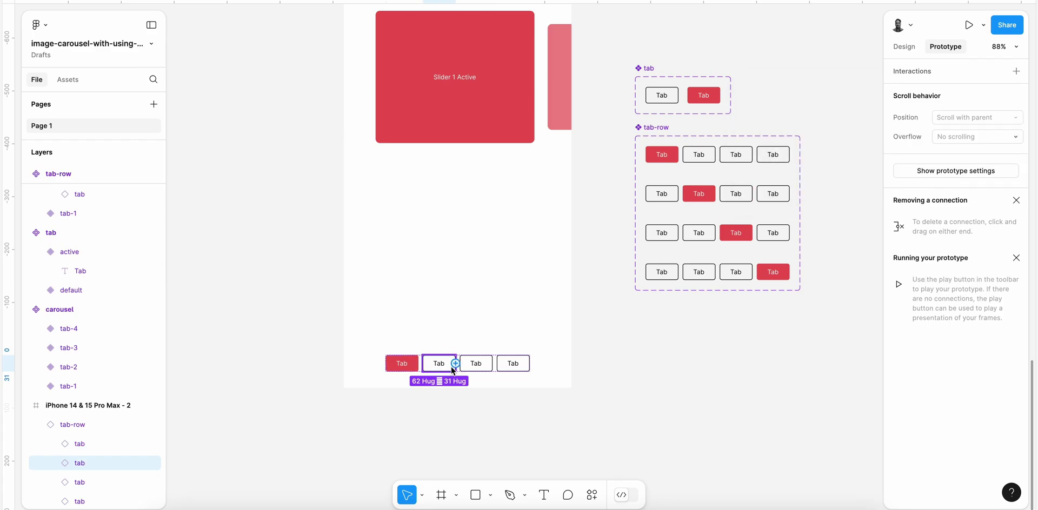
left_click(1016, 71)
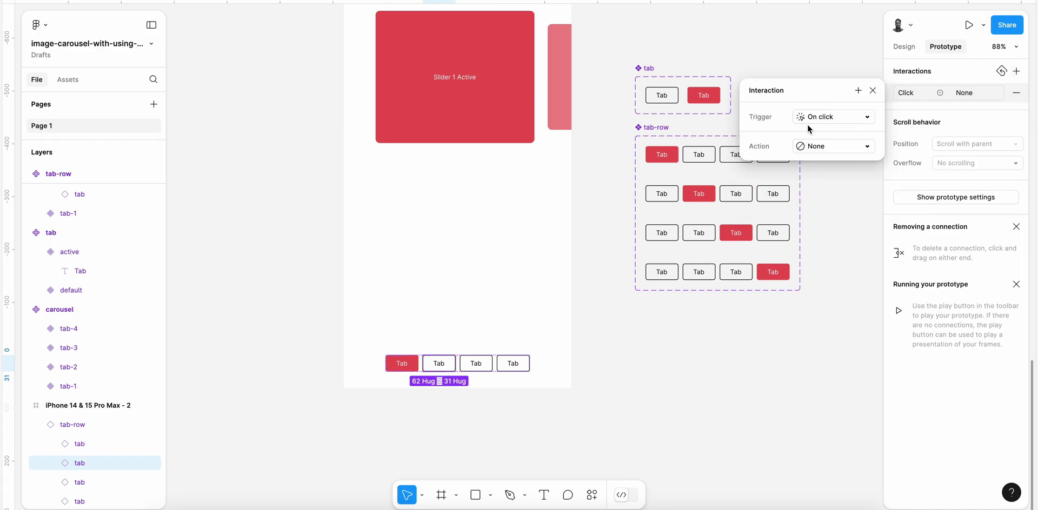
left_click(825, 146)
left_click(833, 304)
left_click(825, 225)
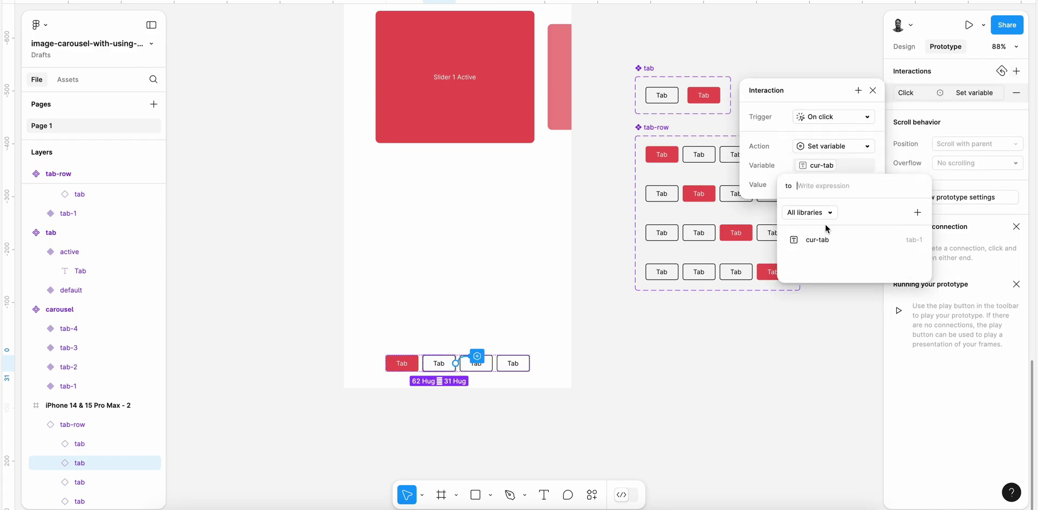
type("\"")
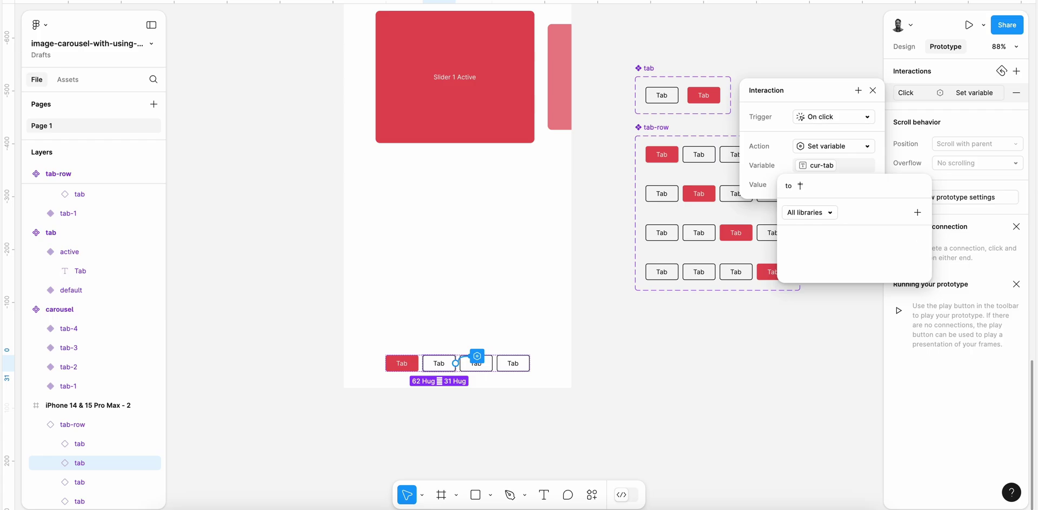
type("tab-2\"")
key("Return")
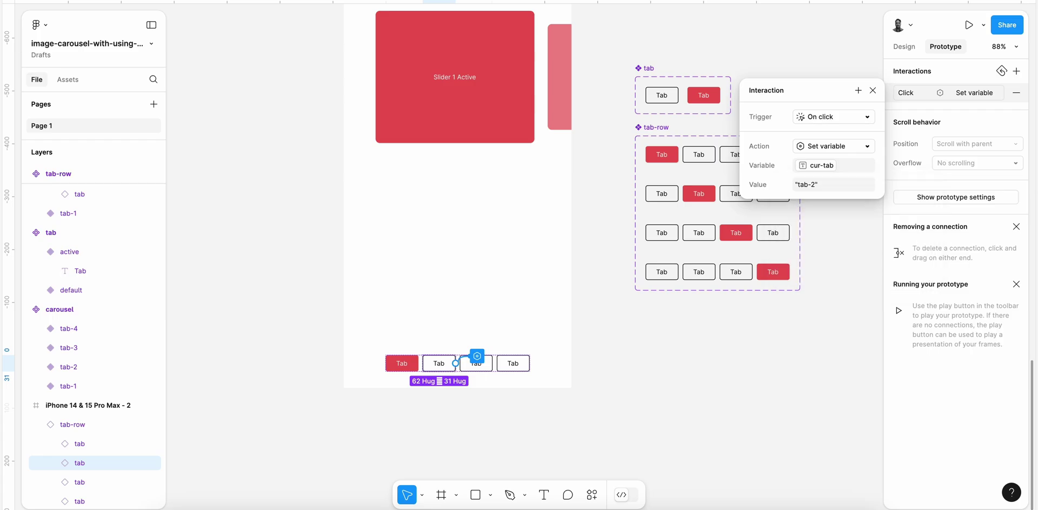
Add an on-click interaction to the phone frame's third tab that sets the cur-tab variable to "tab-3"
left_click(478, 365)
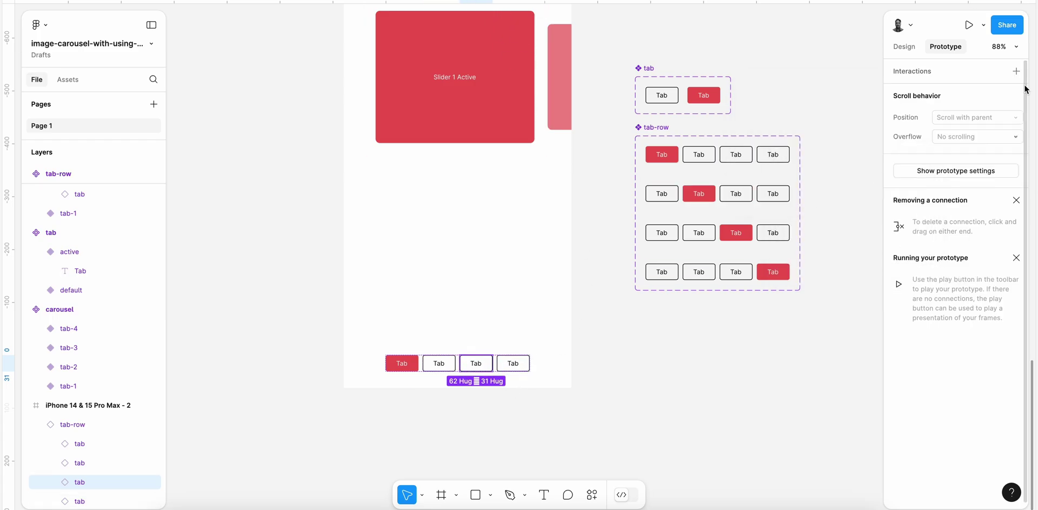
left_click(1016, 71)
left_click(835, 147)
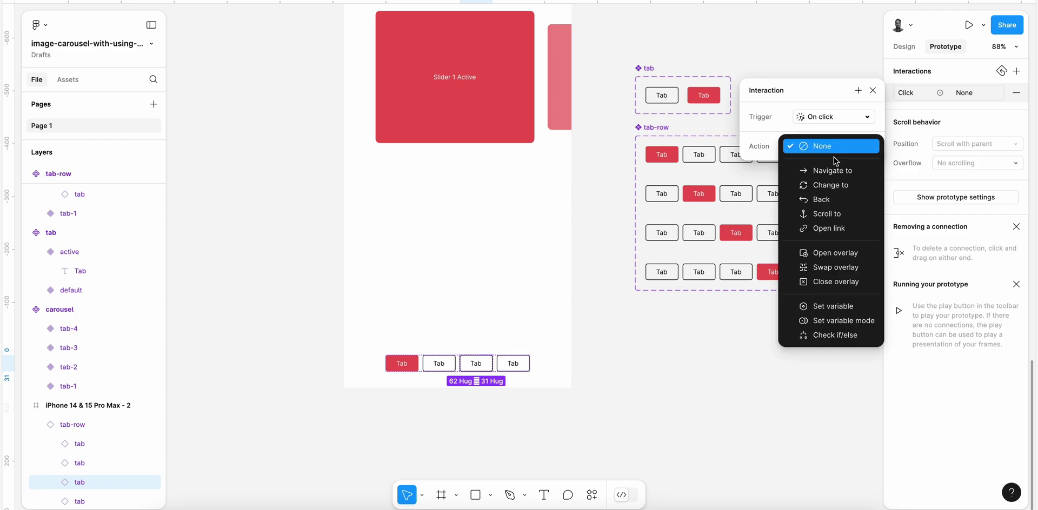
left_click(836, 307)
left_click(834, 227)
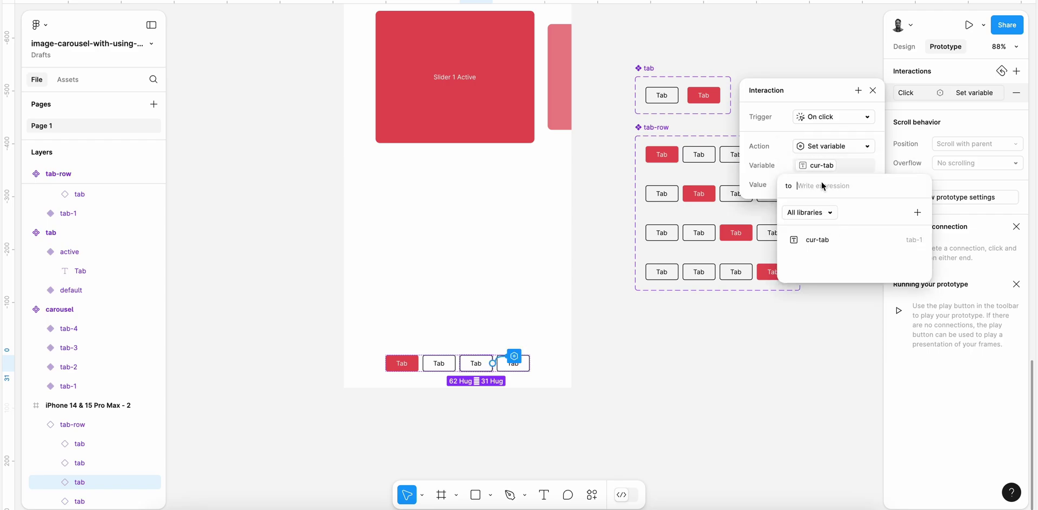
type("\"tab-3")
key("Return")
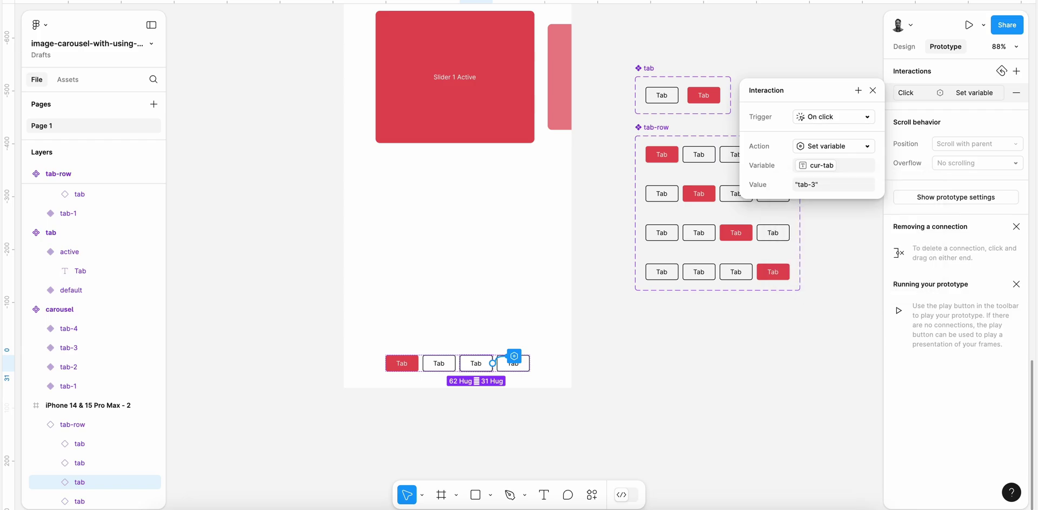
Add an on-click interaction to the phone frame's fourth tab that sets the cur-tab variable to "tab-4"
left_click(521, 365)
left_click(1016, 71)
left_click(841, 119)
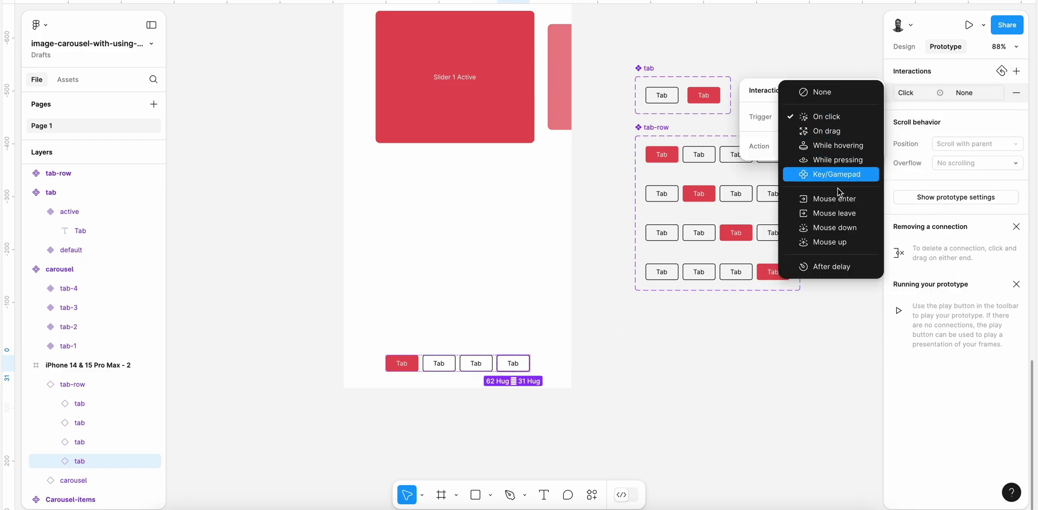
left_click(827, 117)
left_click(833, 145)
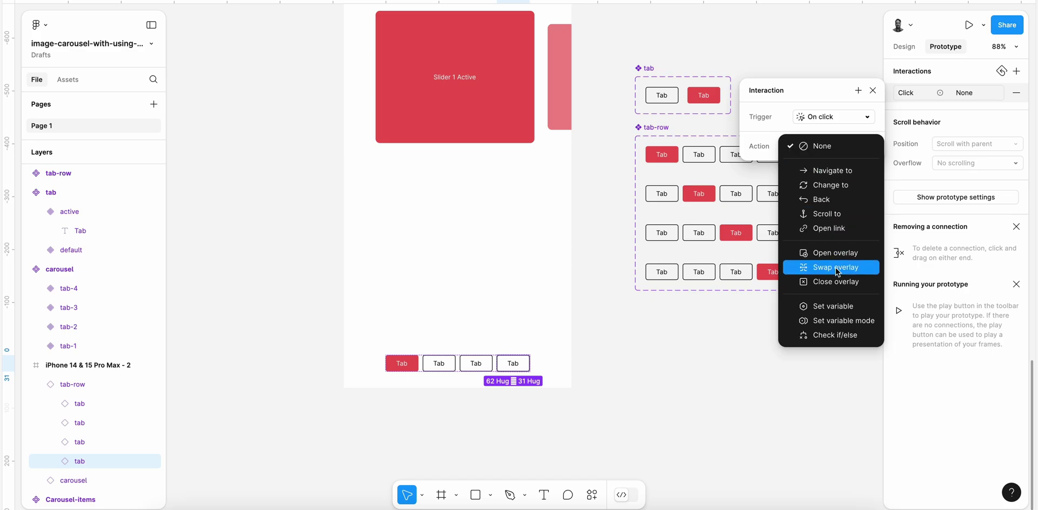
left_click(833, 306)
left_click(826, 229)
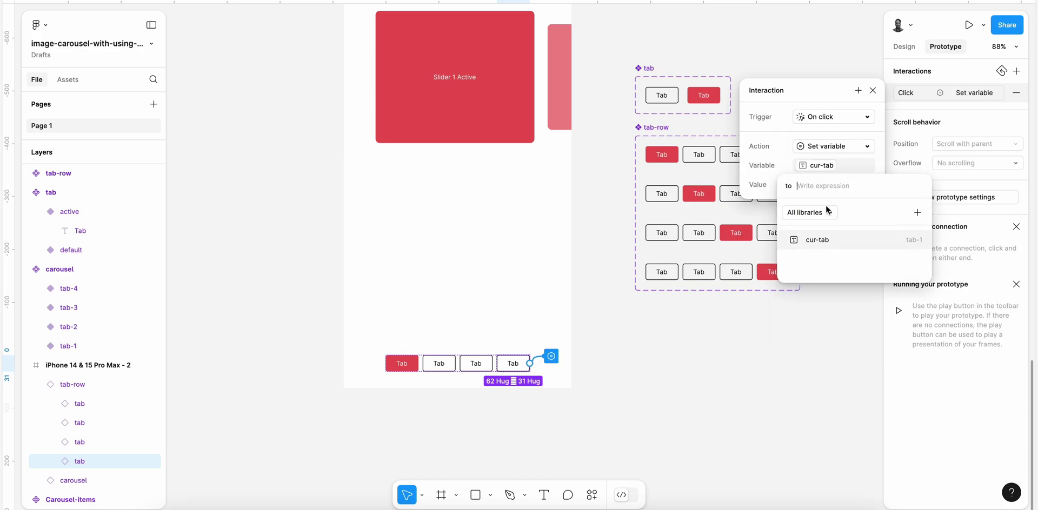
type("\"")
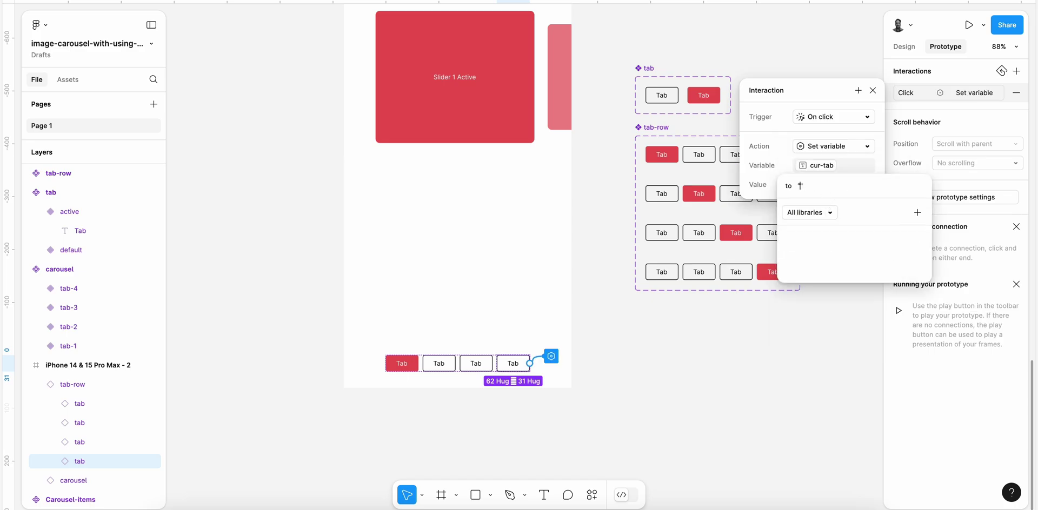
type("tab-4")
key("Return")
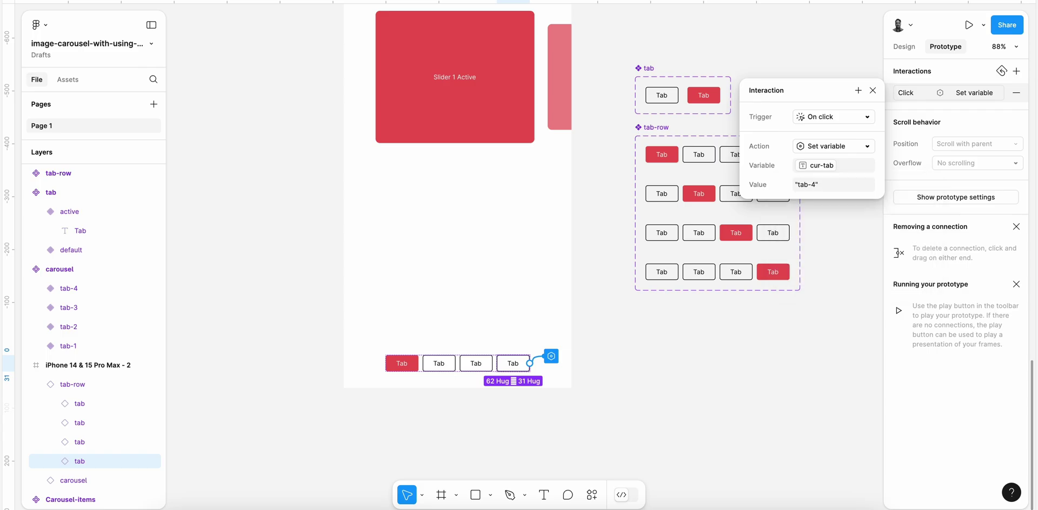
Check the tab-4 variant's state in the tab-row component, and test the tabs forward to the fourth and back to the first in the prototype preview
left_click(743, 264)
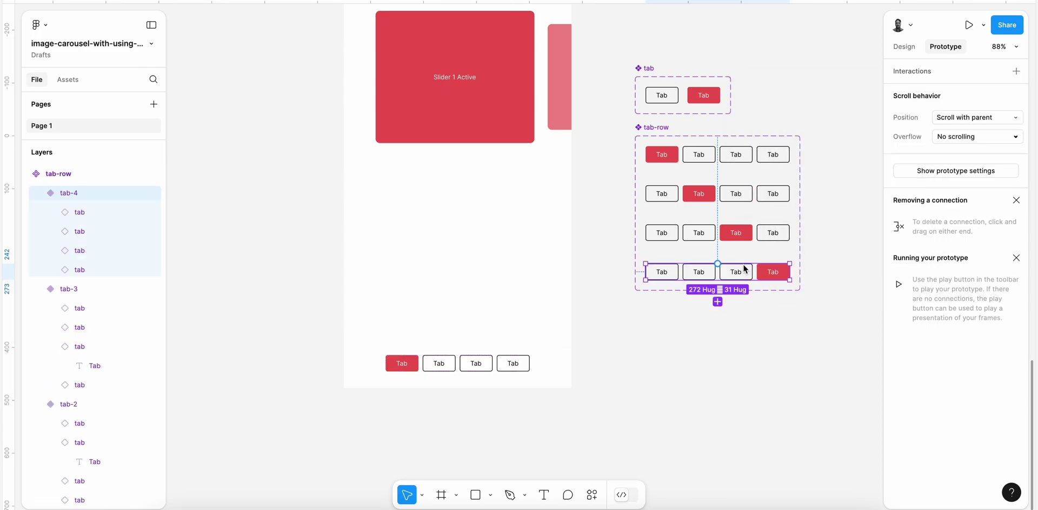
left_click(901, 49)
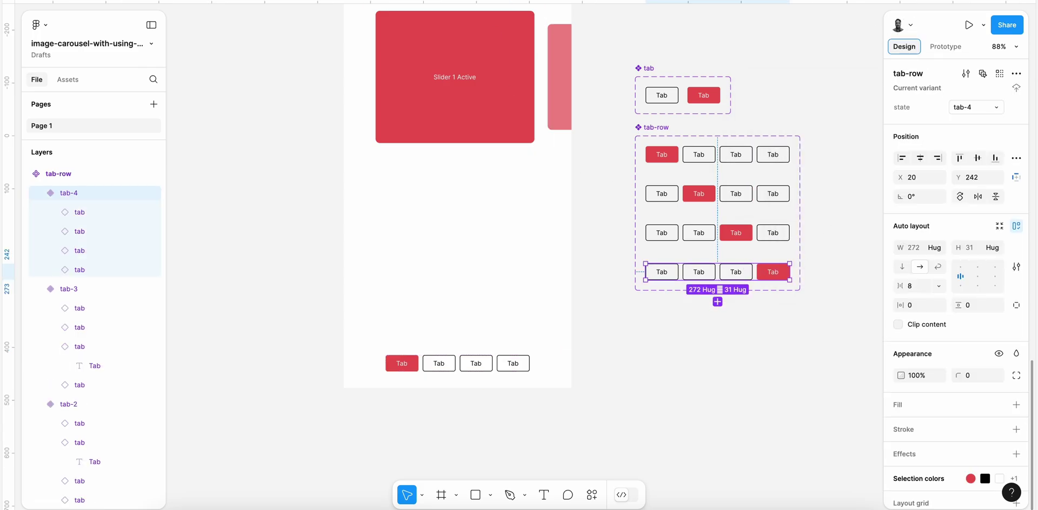
key("ctrl+Tab")
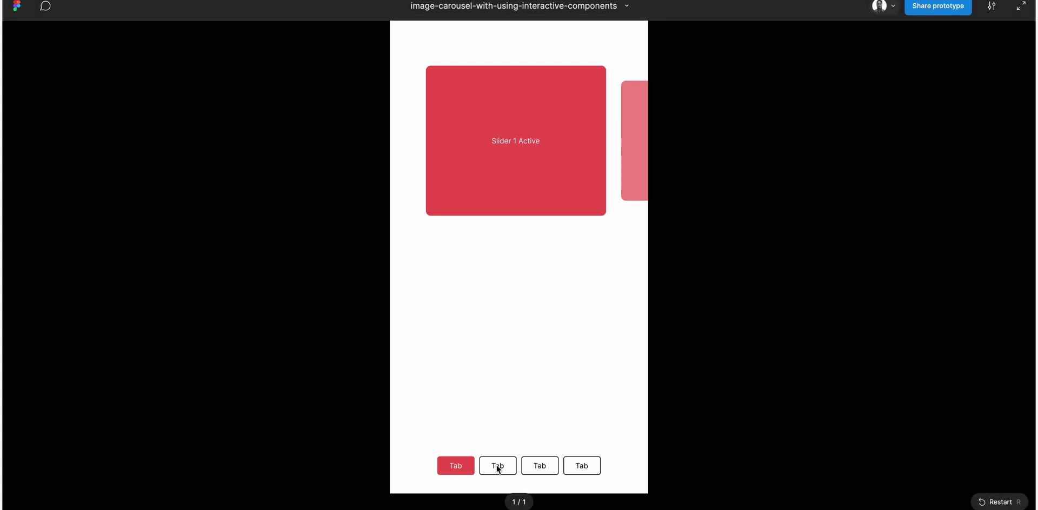
left_click(504, 430)
left_click(503, 468)
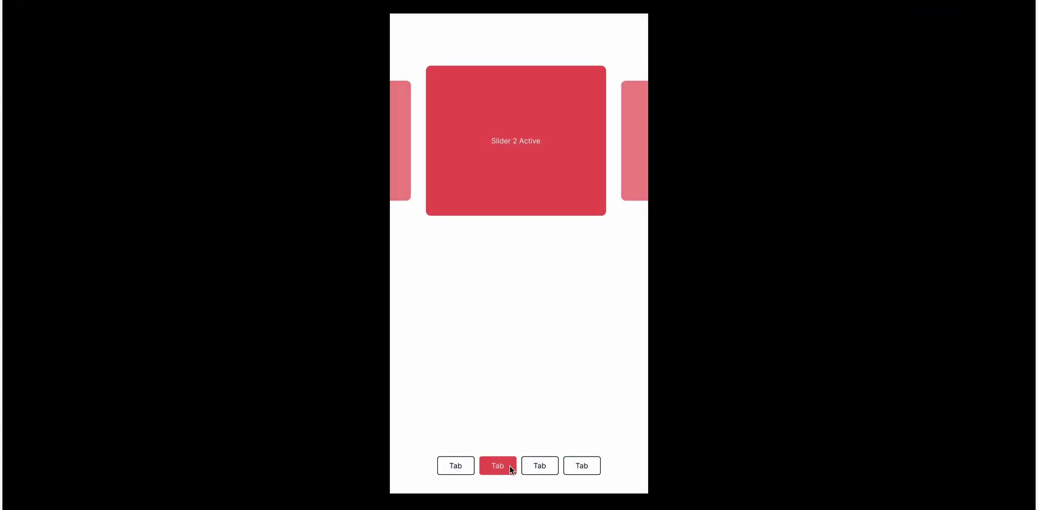
left_click(539, 469)
left_click(588, 466)
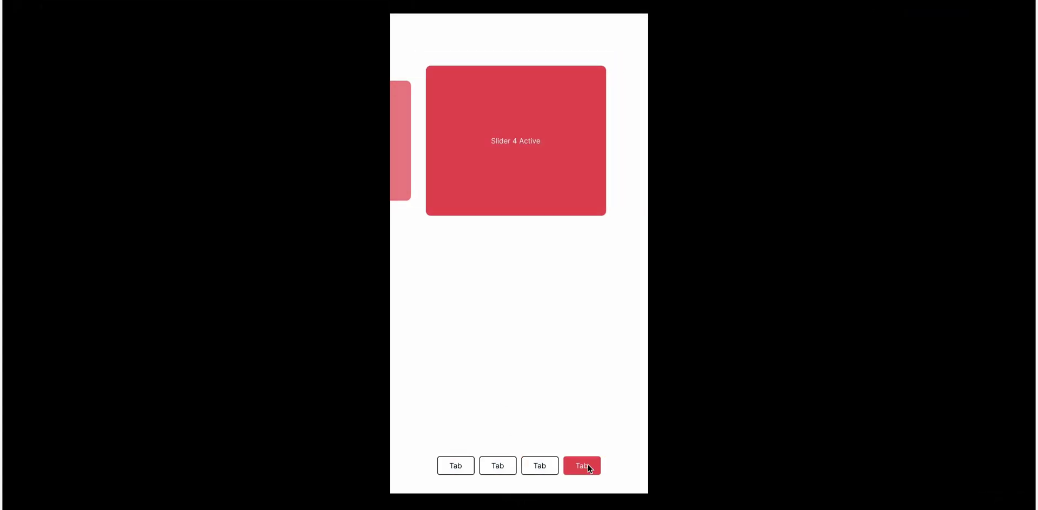
left_click(546, 467)
left_click(509, 468)
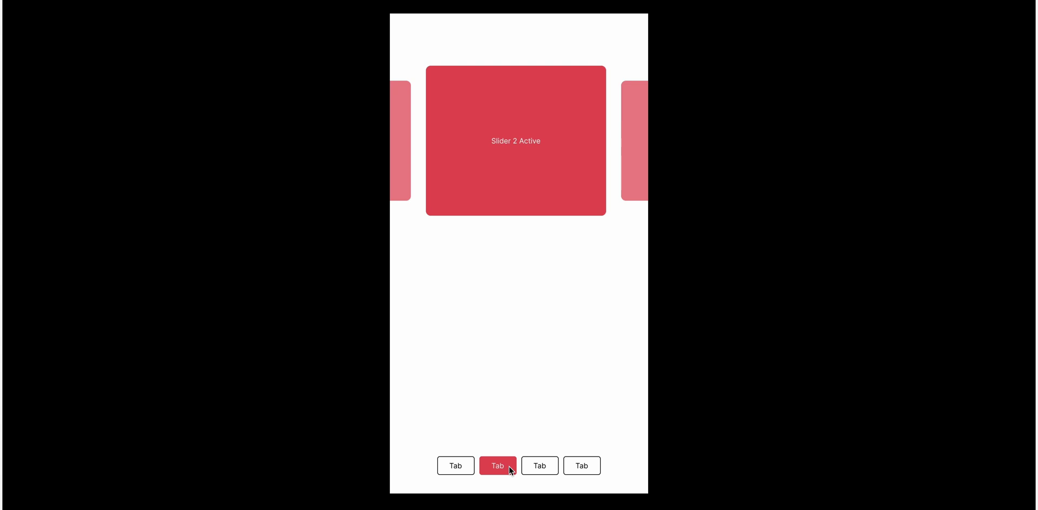
left_click(459, 468)
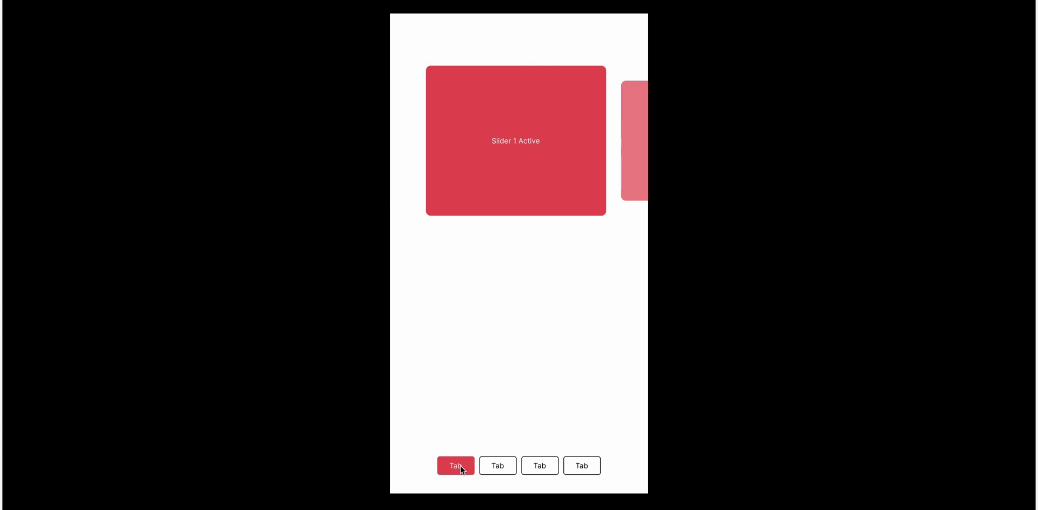
Switch between the second and third tabs and on to the fourth in the prototype preview to retest the carousel link
left_click(501, 467)
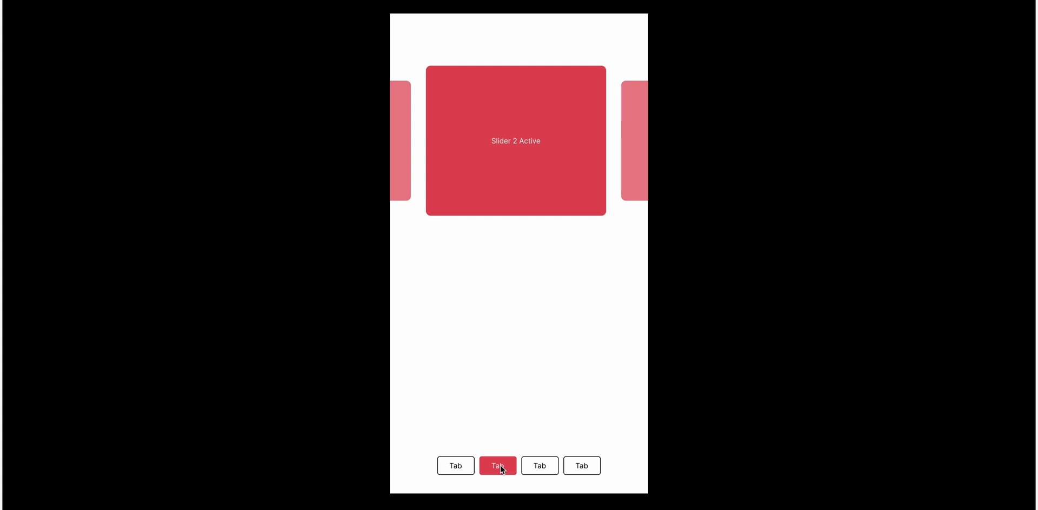
left_click(534, 470)
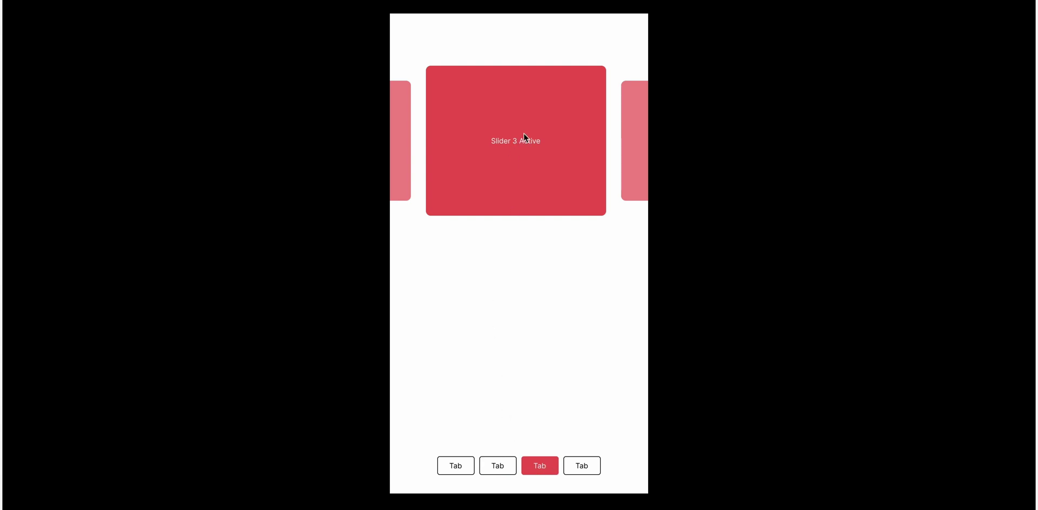
left_click(504, 469)
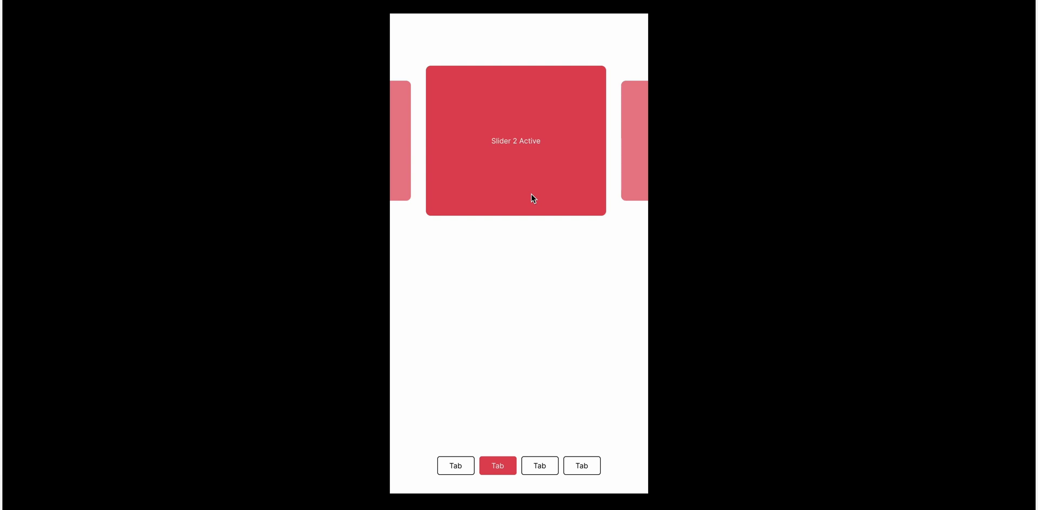
left_click(541, 468)
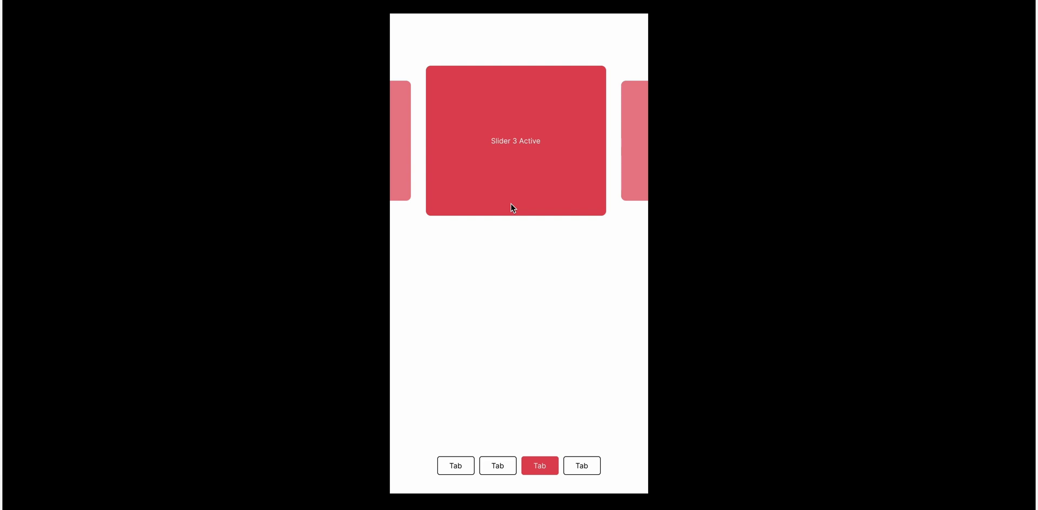
left_click(582, 466)
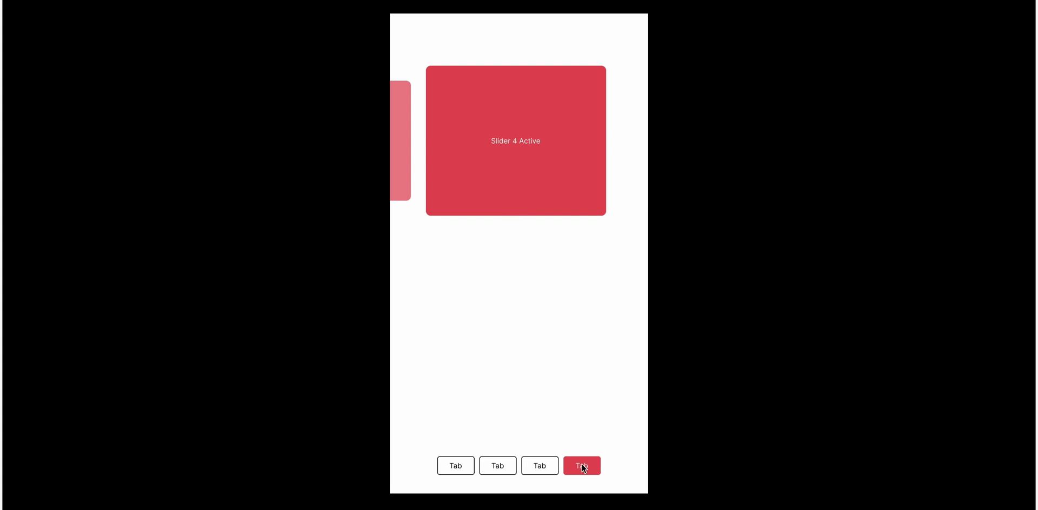
Go back through the third, second and first tabs in the prototype preview to test the carousel link in reverse
left_click(544, 469)
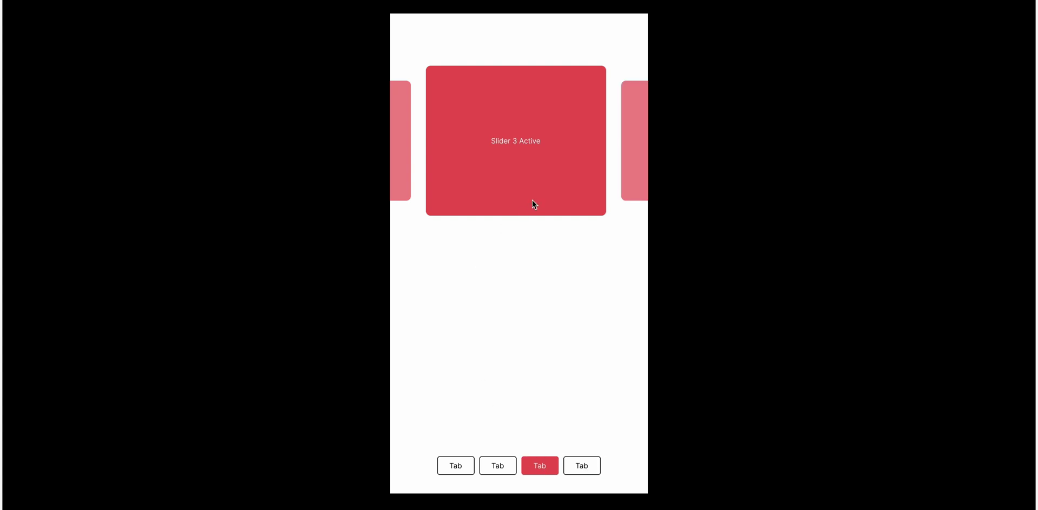
left_click(491, 468)
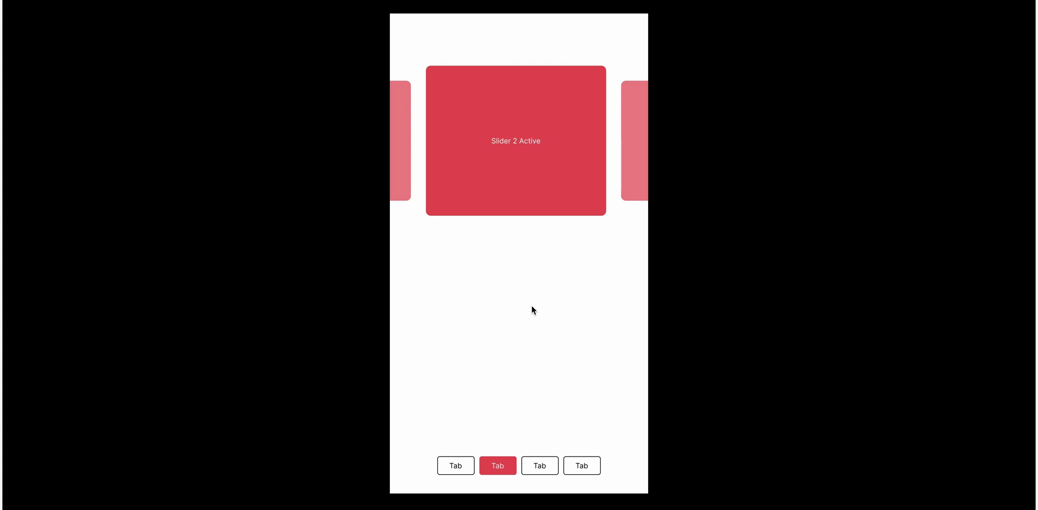
left_click(457, 467)
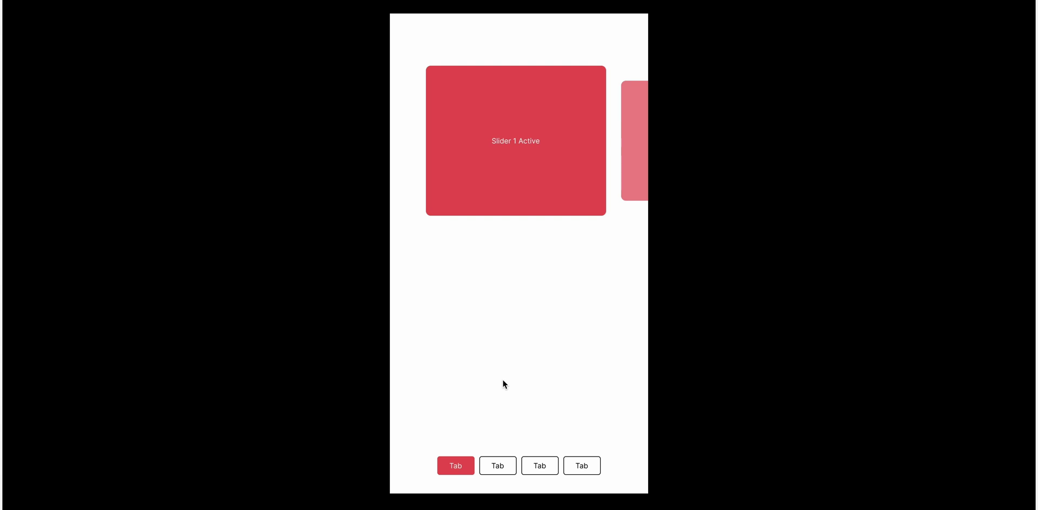
Run through the preview's tabs one by one from the second to the fourth and back to the first
left_click(505, 468)
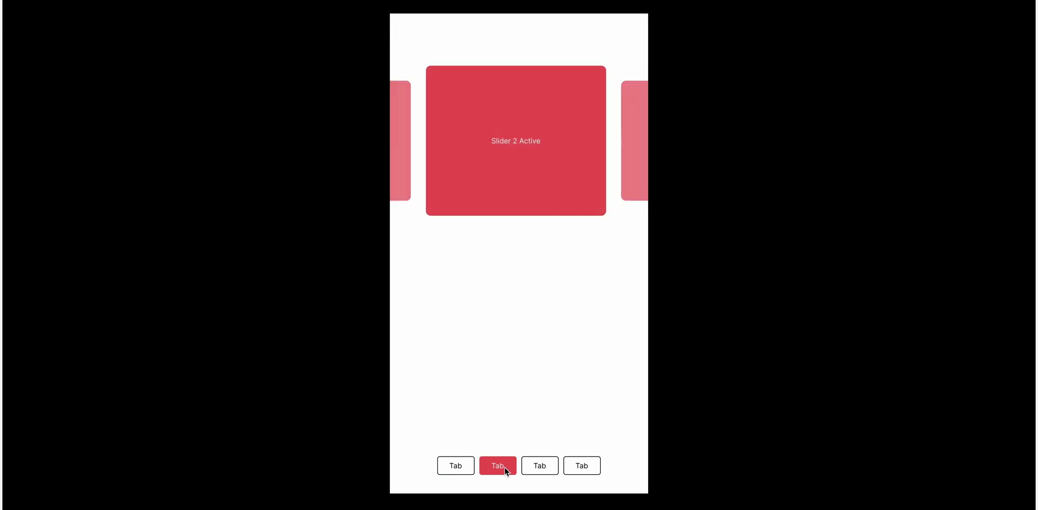
left_click(546, 468)
left_click(584, 467)
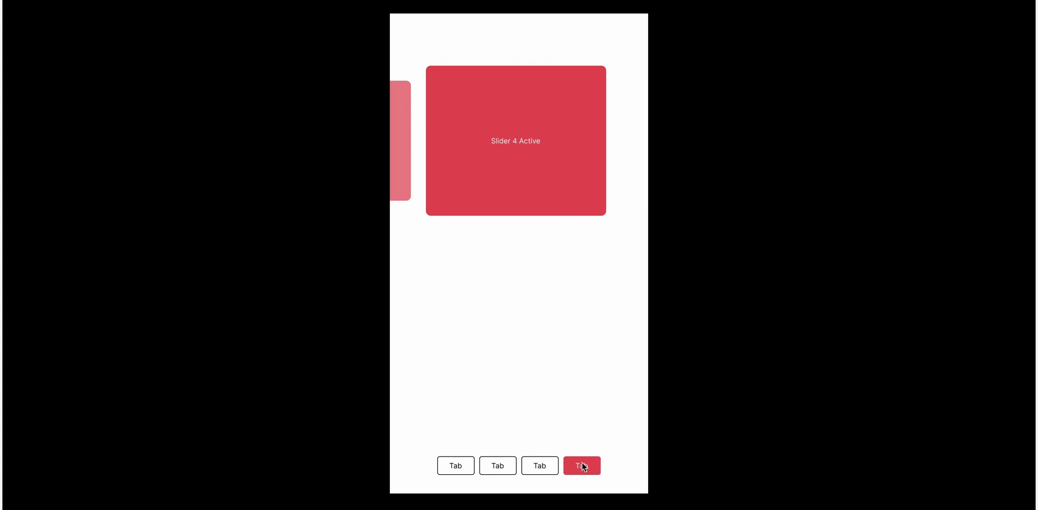
left_click(544, 469)
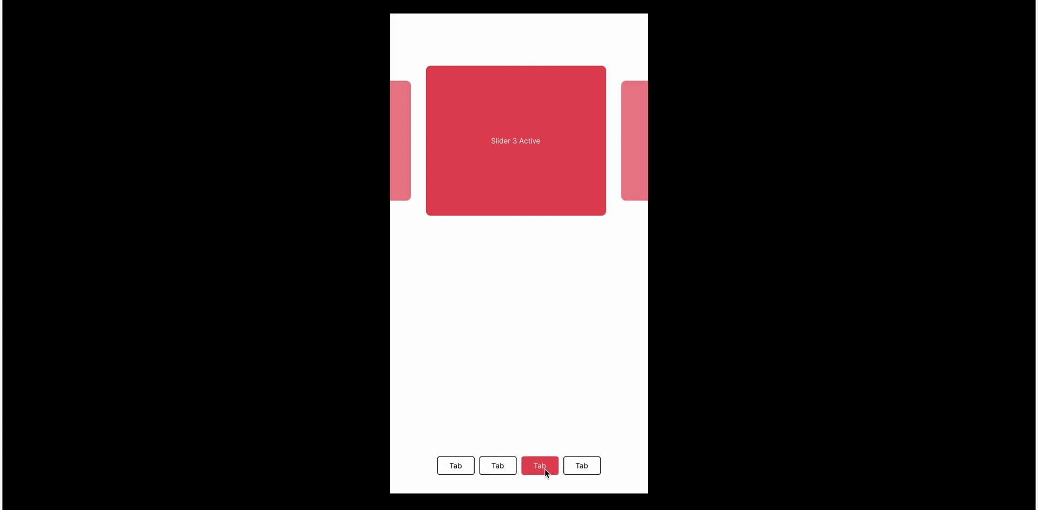
left_click(509, 469)
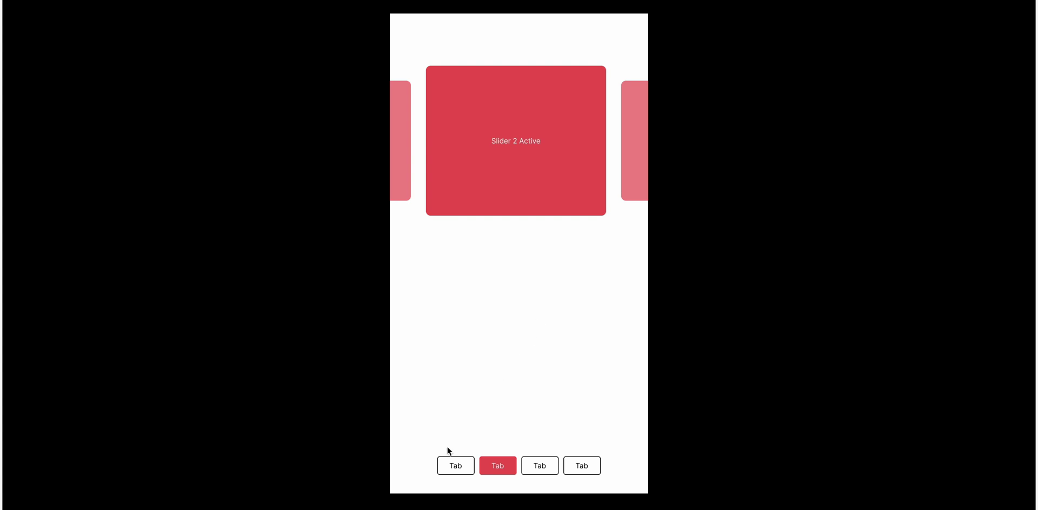
left_click(462, 470)
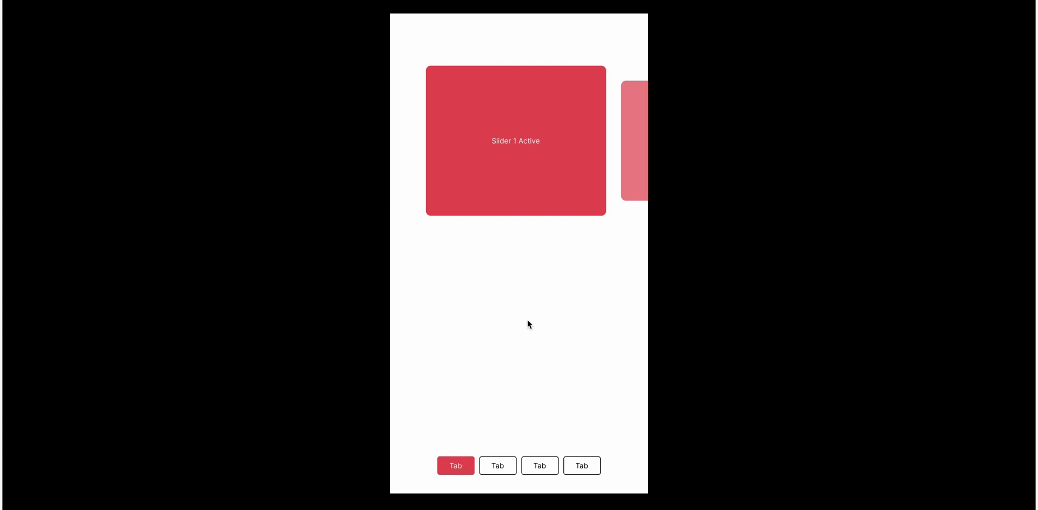
Look over the phone frame and the tab-row component in the design file, and return to the prototype preview
left_click(384, 1)
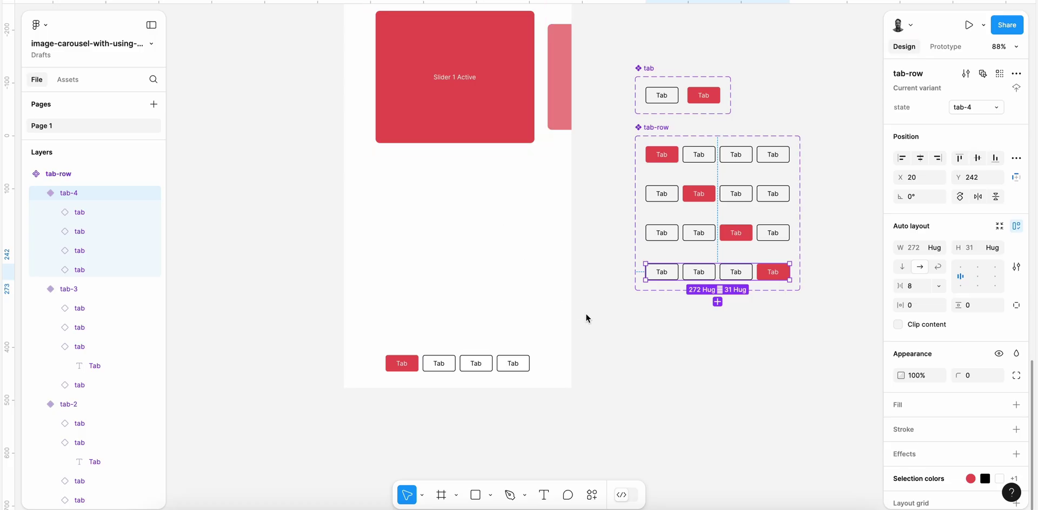
scroll(585, 313, "down", 3)
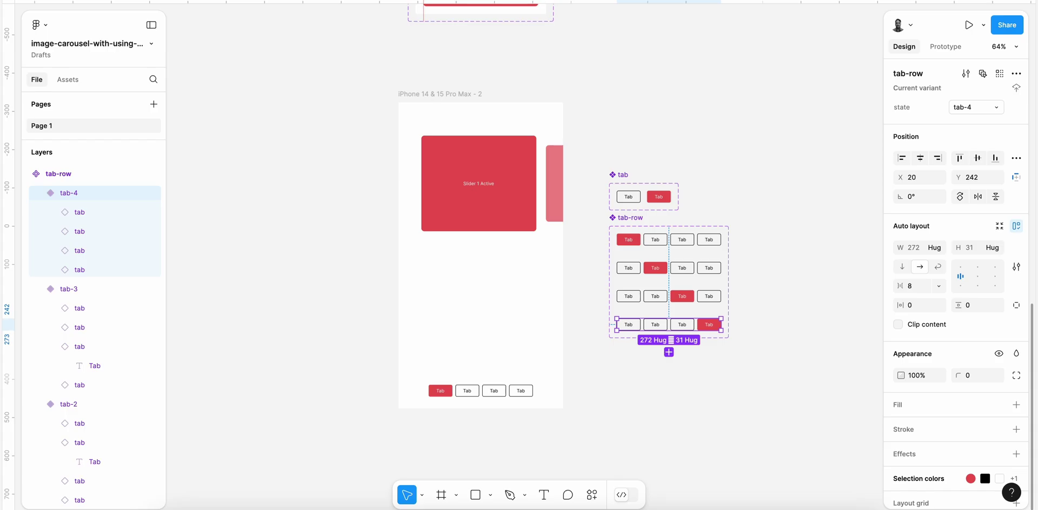
left_click(497, 1)
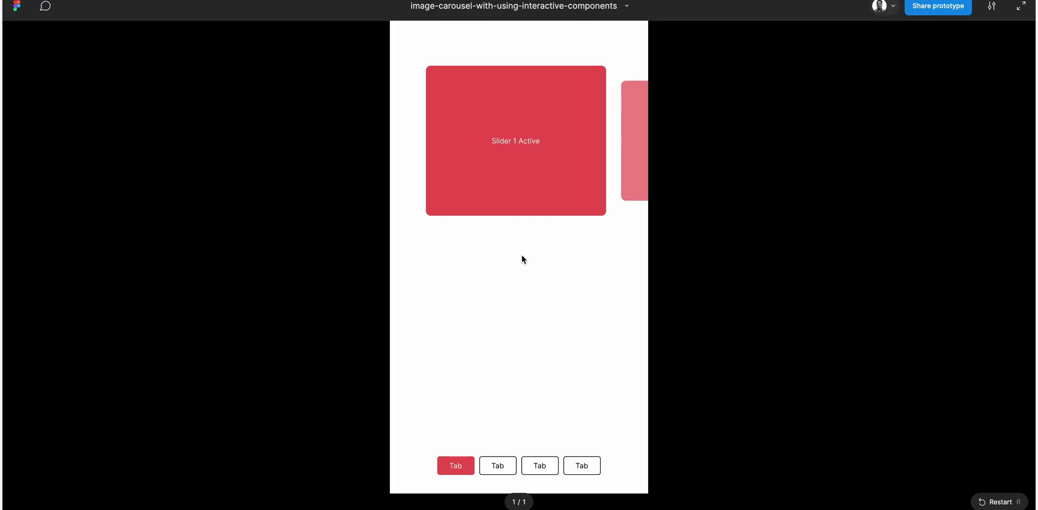
left_click(679, 215)
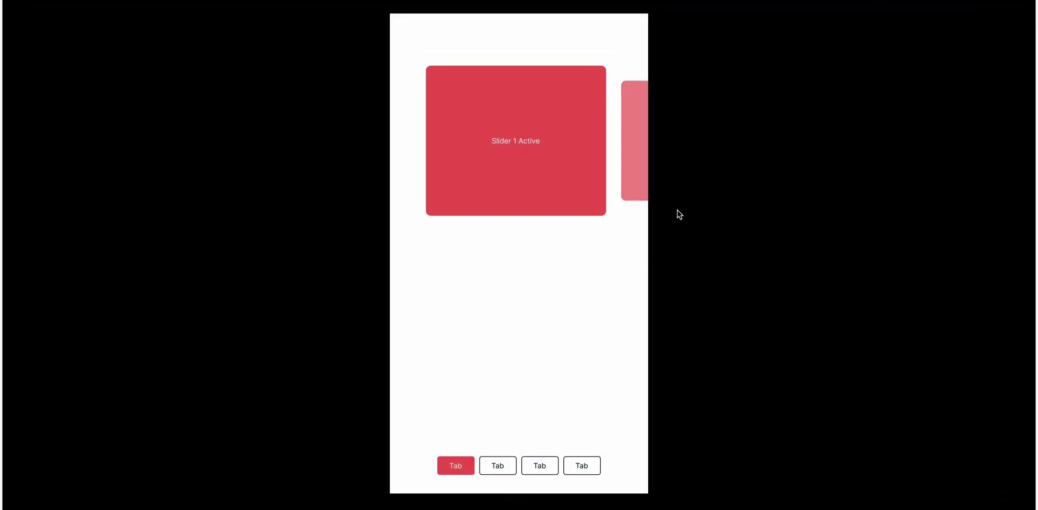
Swipe the preview's carousel forward to slide 3 and back to slide 2, and return to slide 1 with the first tab
left_click_drag(544, 158, 401, 153)
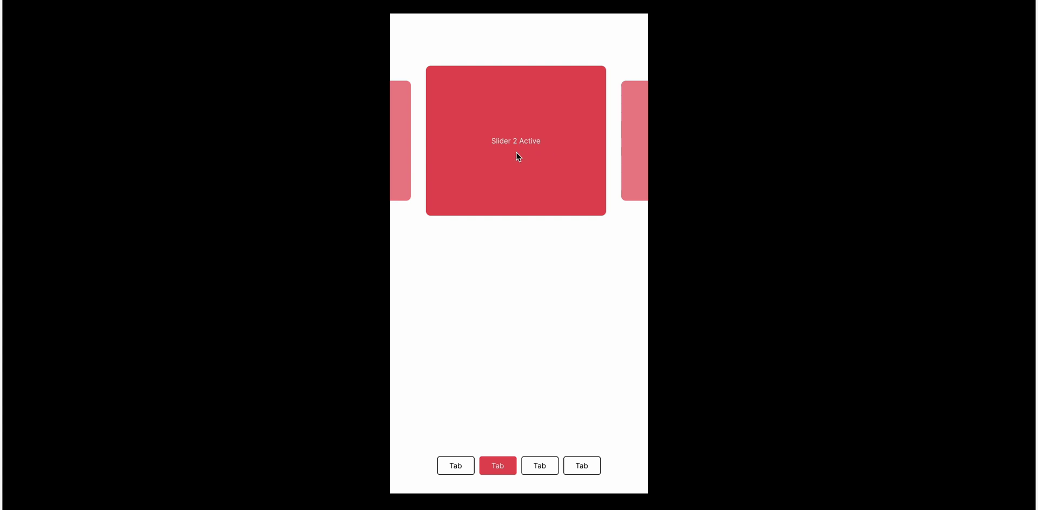
left_click_drag(516, 152, 472, 153)
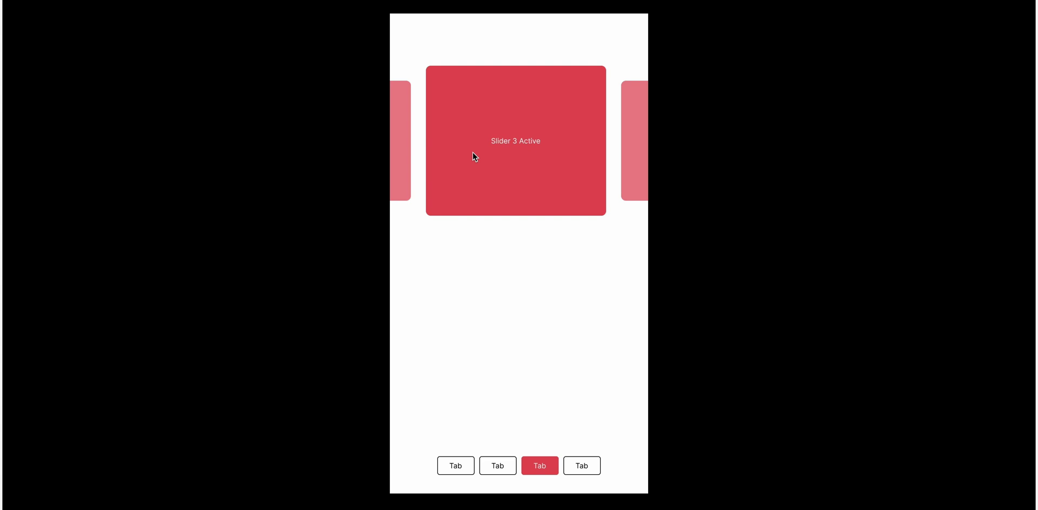
left_click_drag(560, 162, 614, 158)
left_click_drag(488, 155, 618, 154)
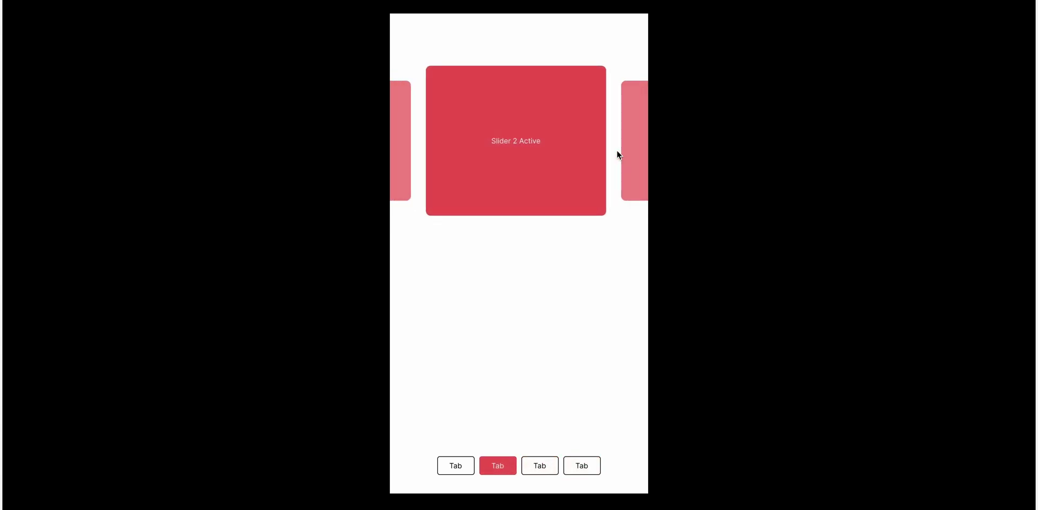
left_click(459, 467)
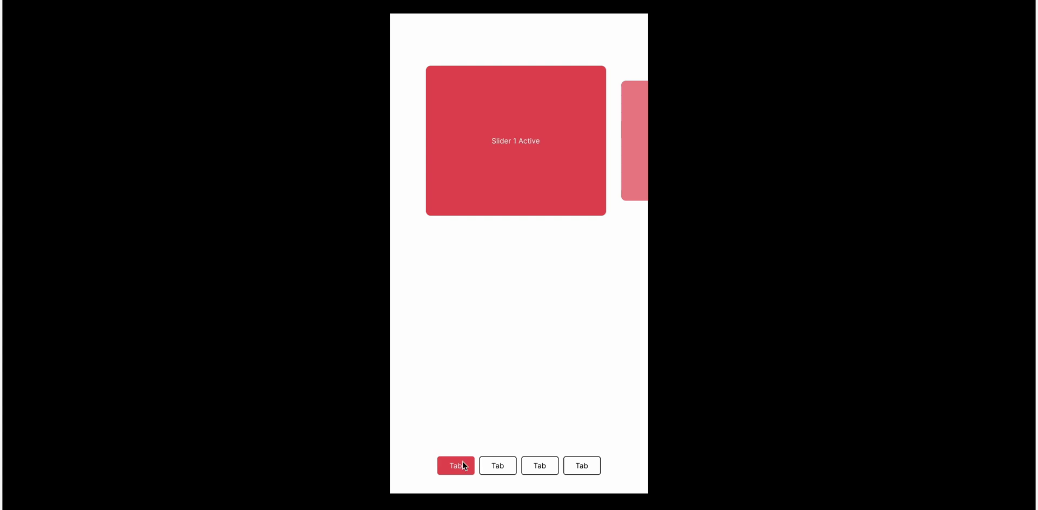
Swipe the carousel from slide 1 to slide 2 and back to retest the tab highlighting
left_click_drag(508, 171, 497, 181)
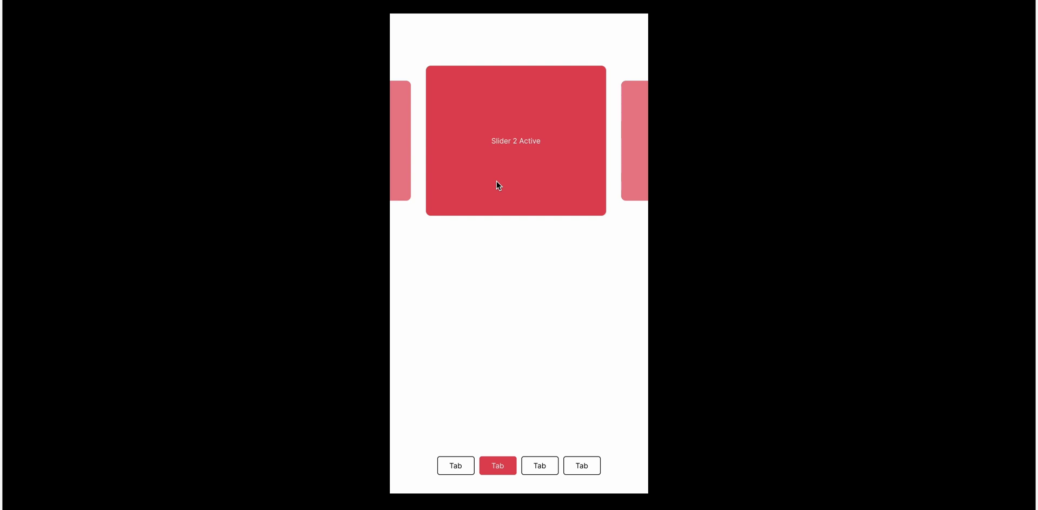
left_click_drag(542, 186, 581, 176)
left_click_drag(505, 166, 614, 160)
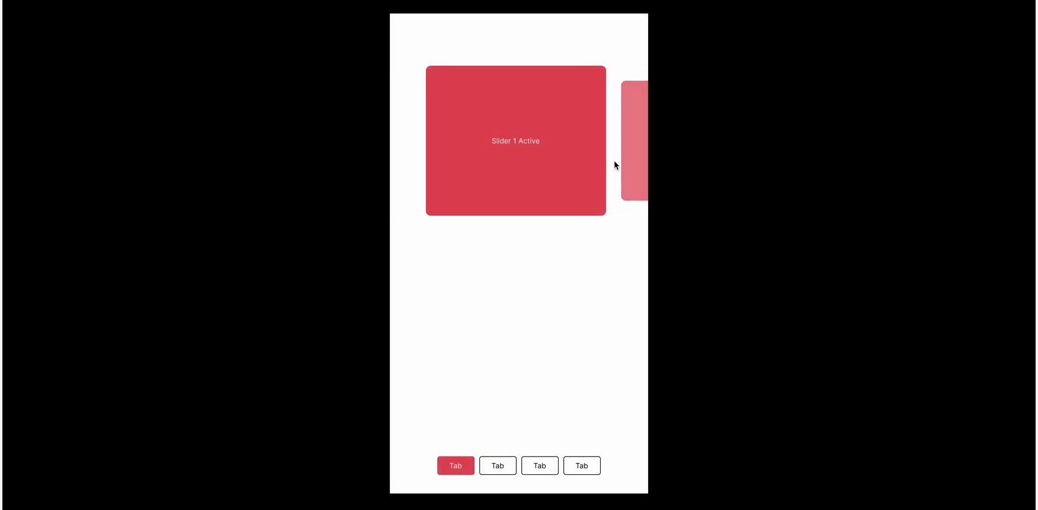
Test the tabs forward to the third and back to the first in the preview, and return to the design file
left_click(498, 466)
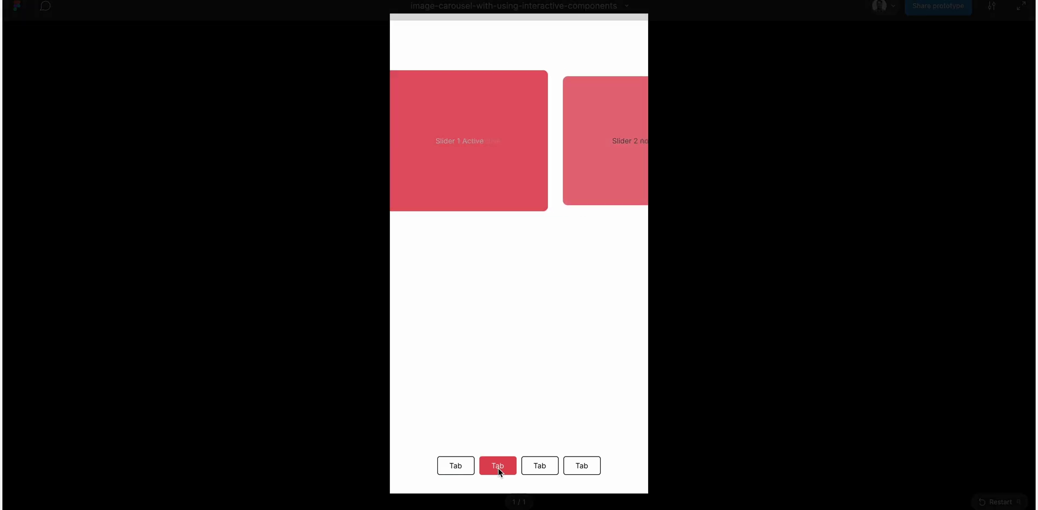
left_click(551, 473)
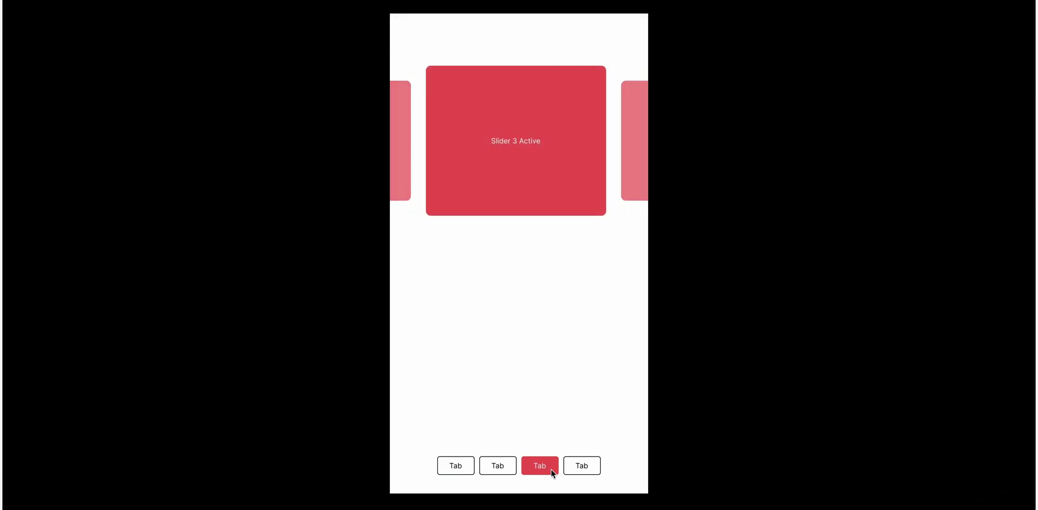
left_click(511, 467)
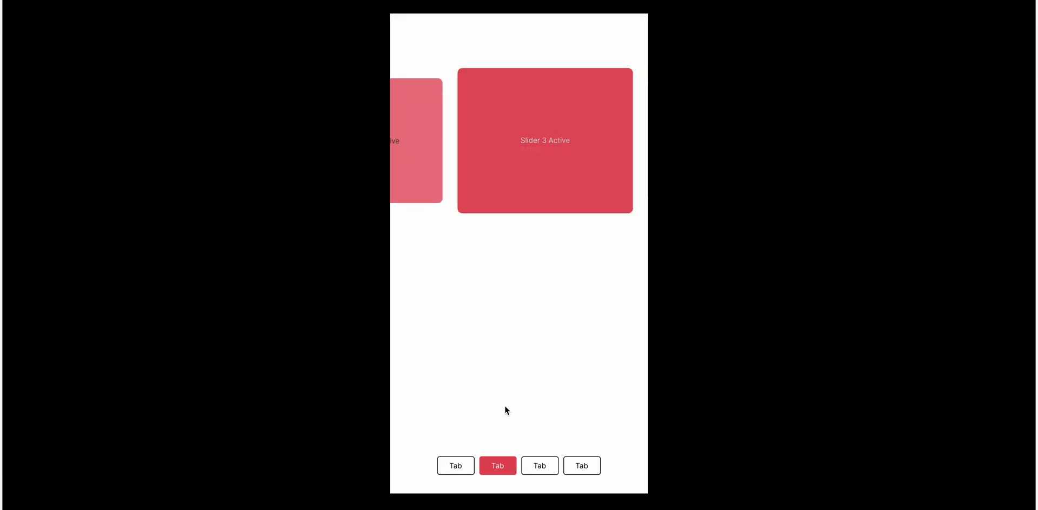
left_click(457, 466)
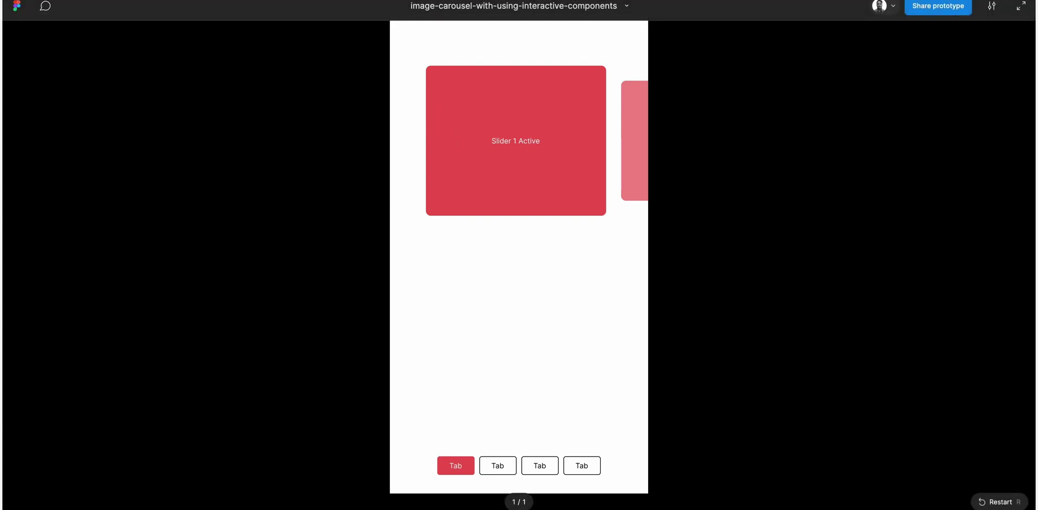
key("Escape")
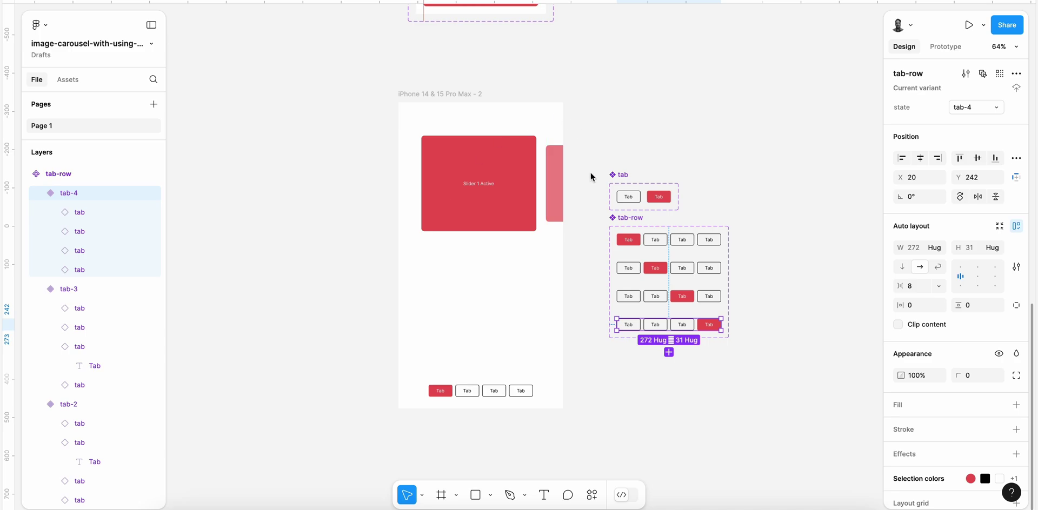